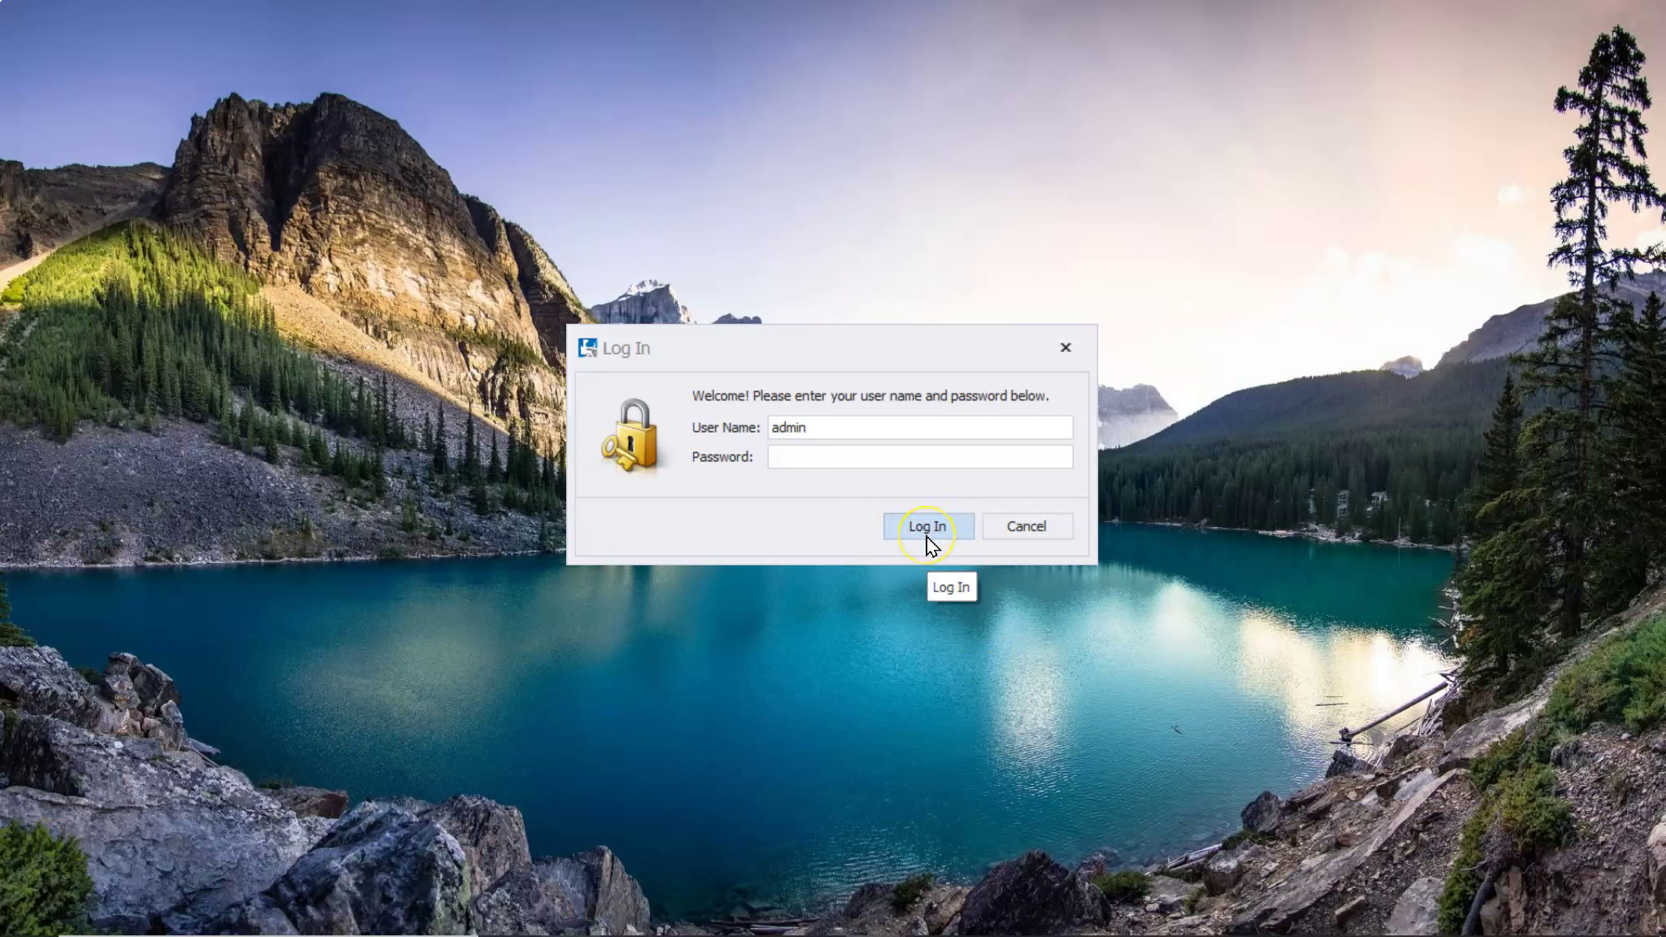
# Log in to the church database and dismiss the Mid Week Service reminder
pyautogui.click(933, 544)
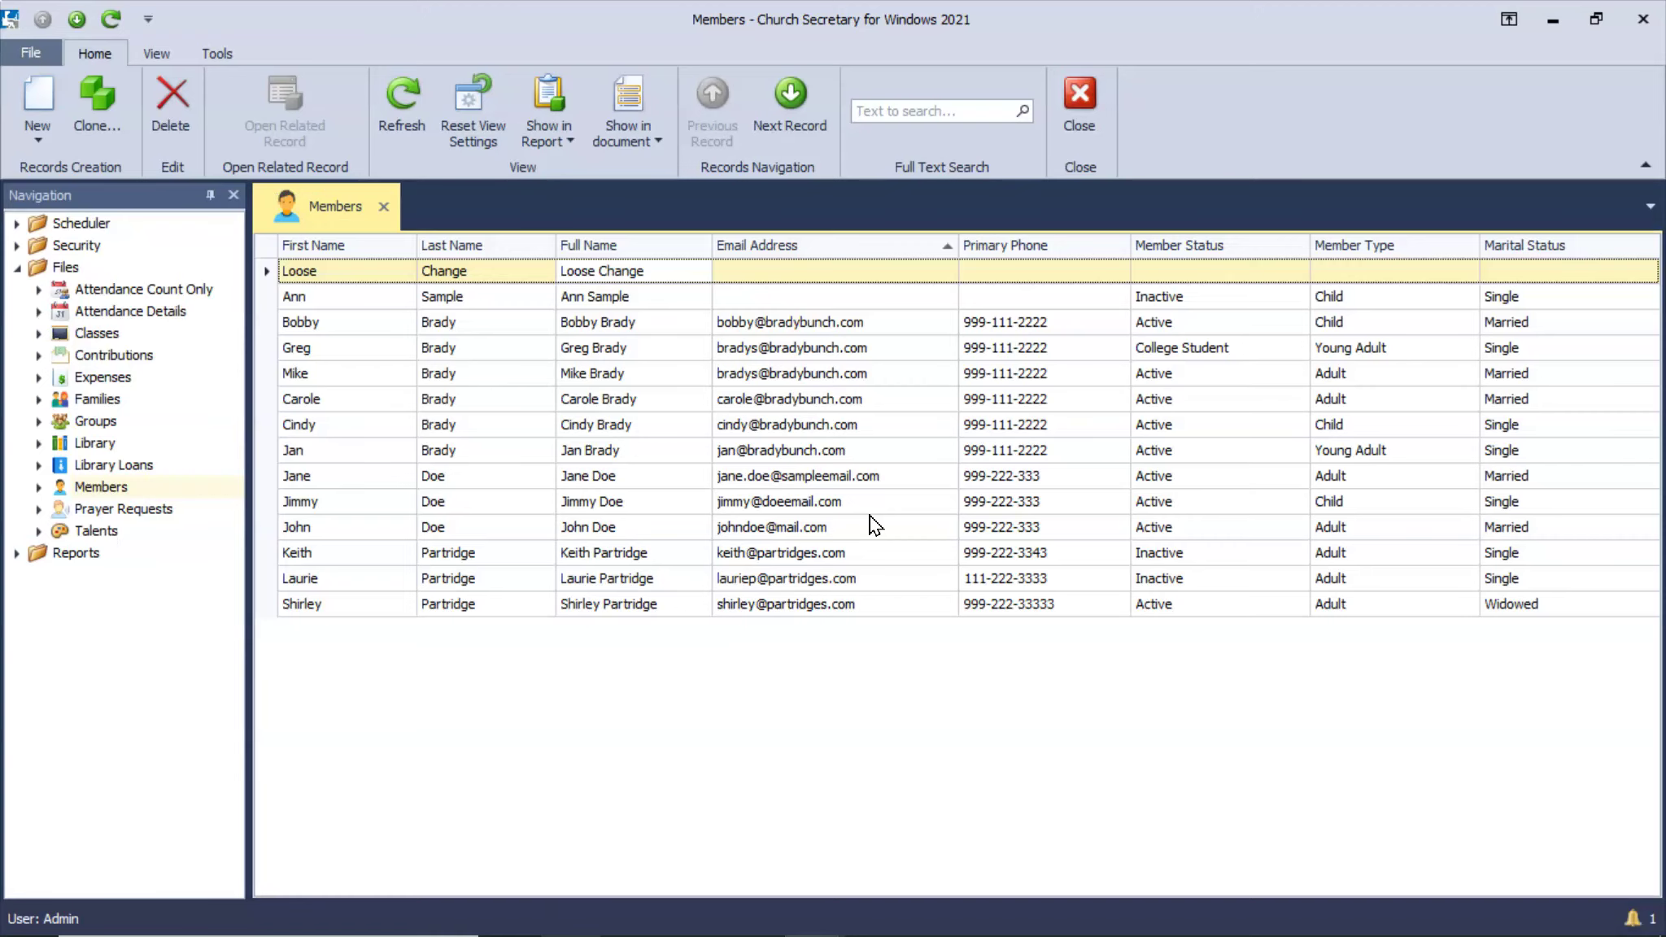
pyautogui.click(826, 490)
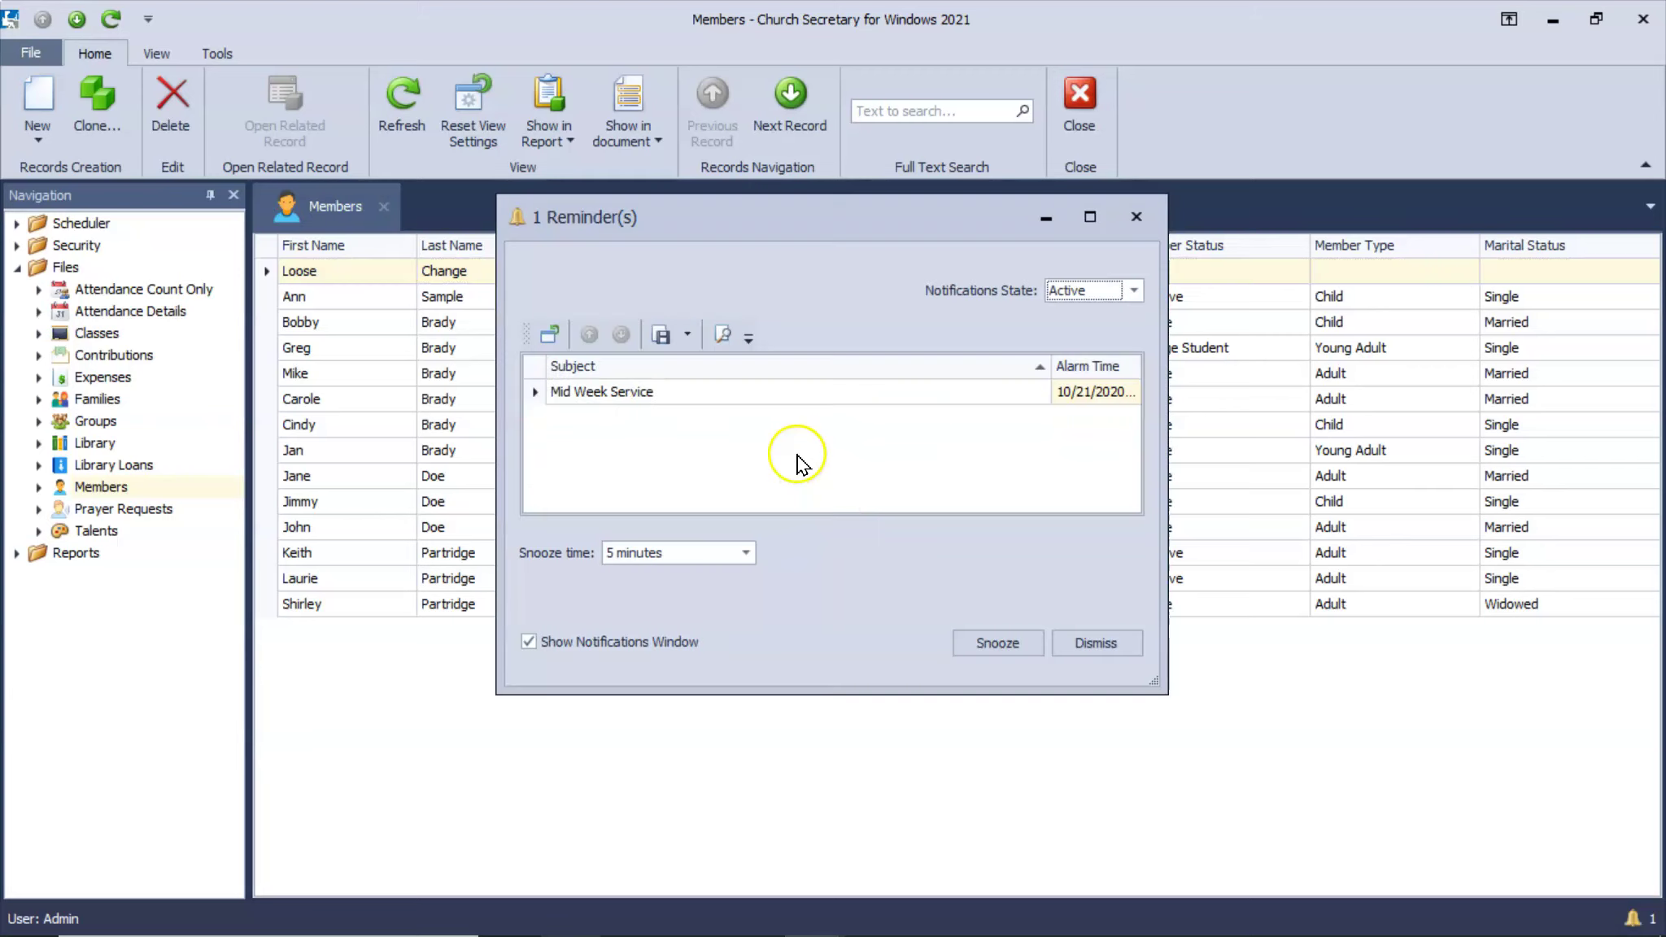
pyautogui.click(1082, 644)
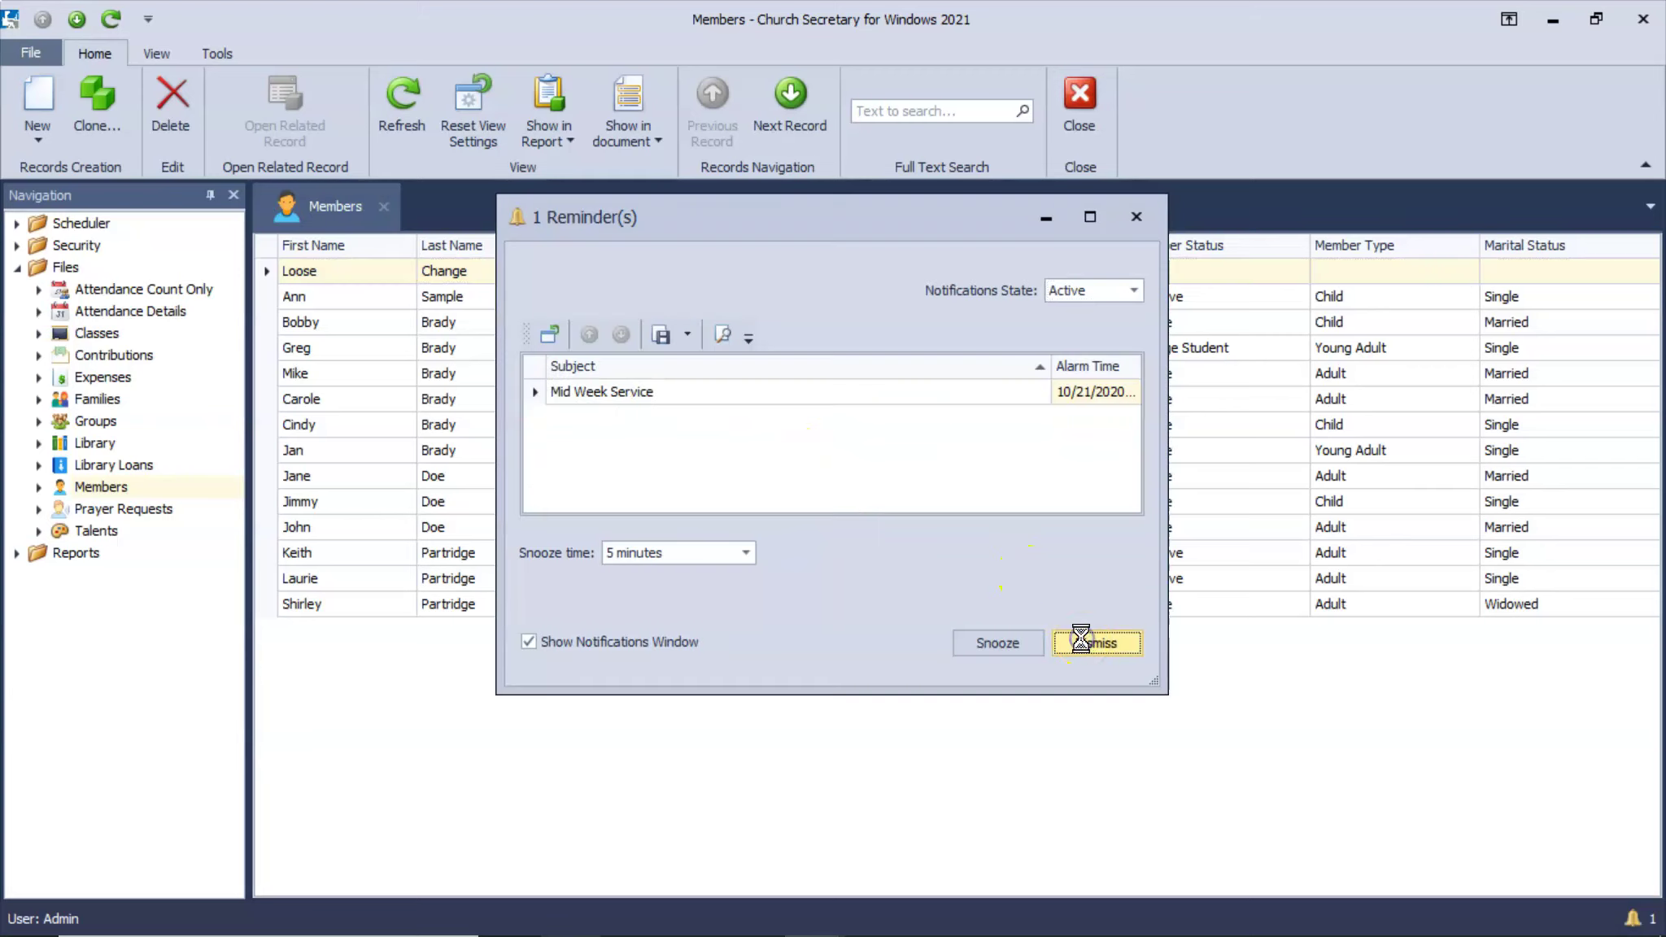
# Close the reminders window and view Loose Change's $25.00 Missionary contribution, then close the record
pyautogui.click(1137, 218)
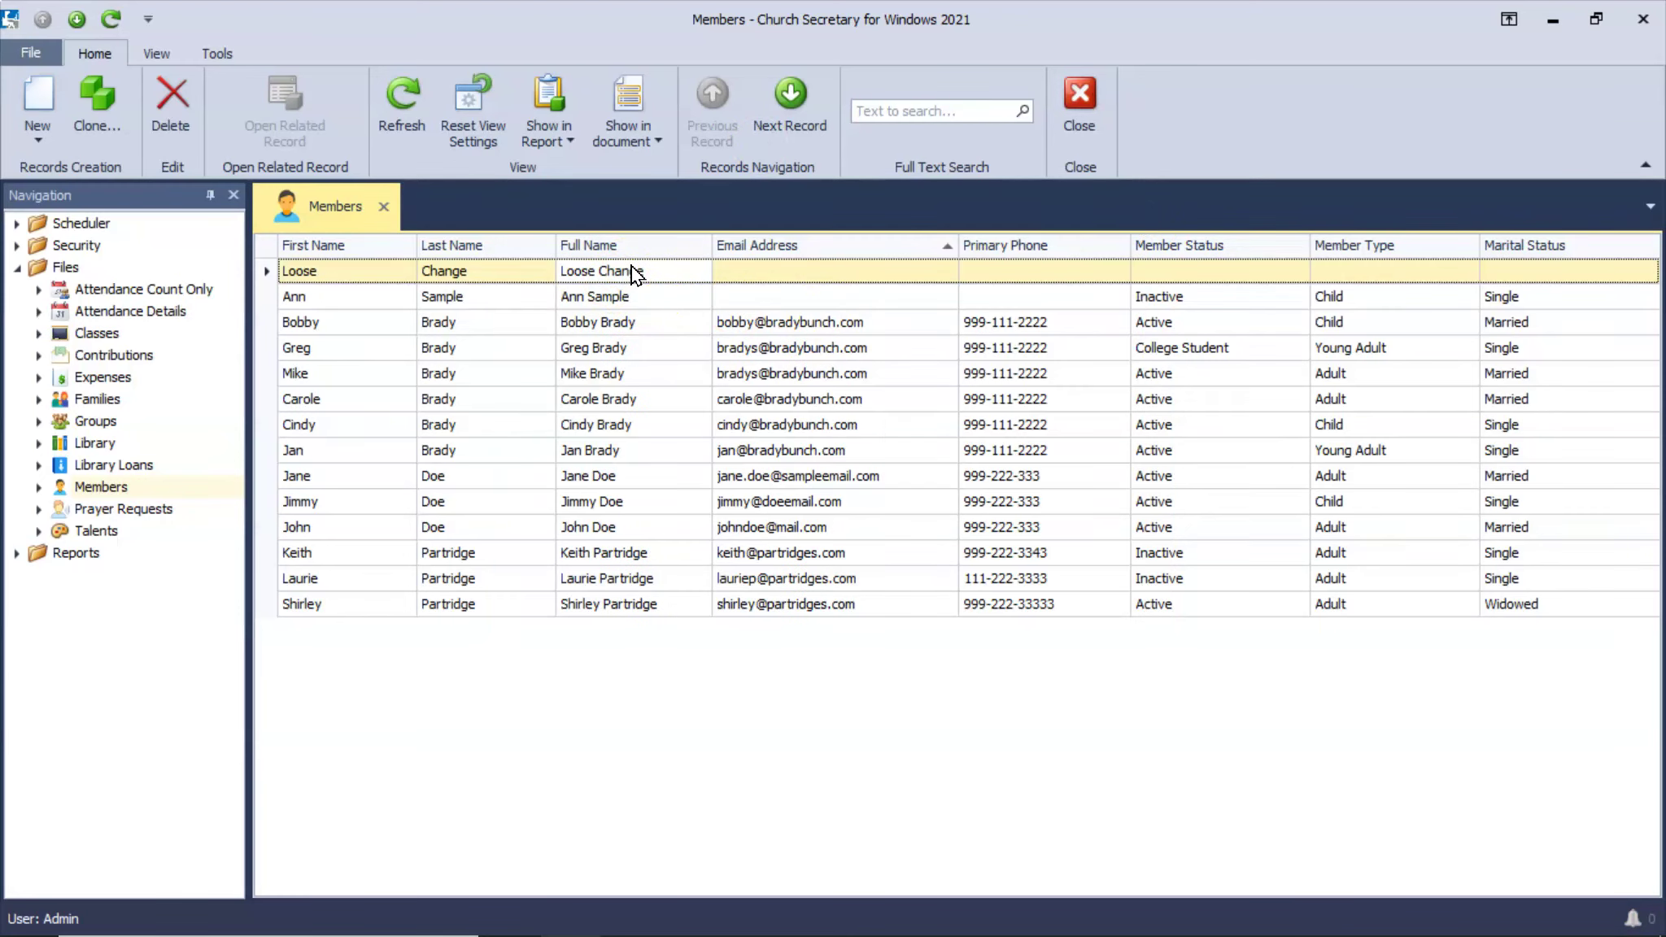
pyautogui.doubleClick(631, 276)
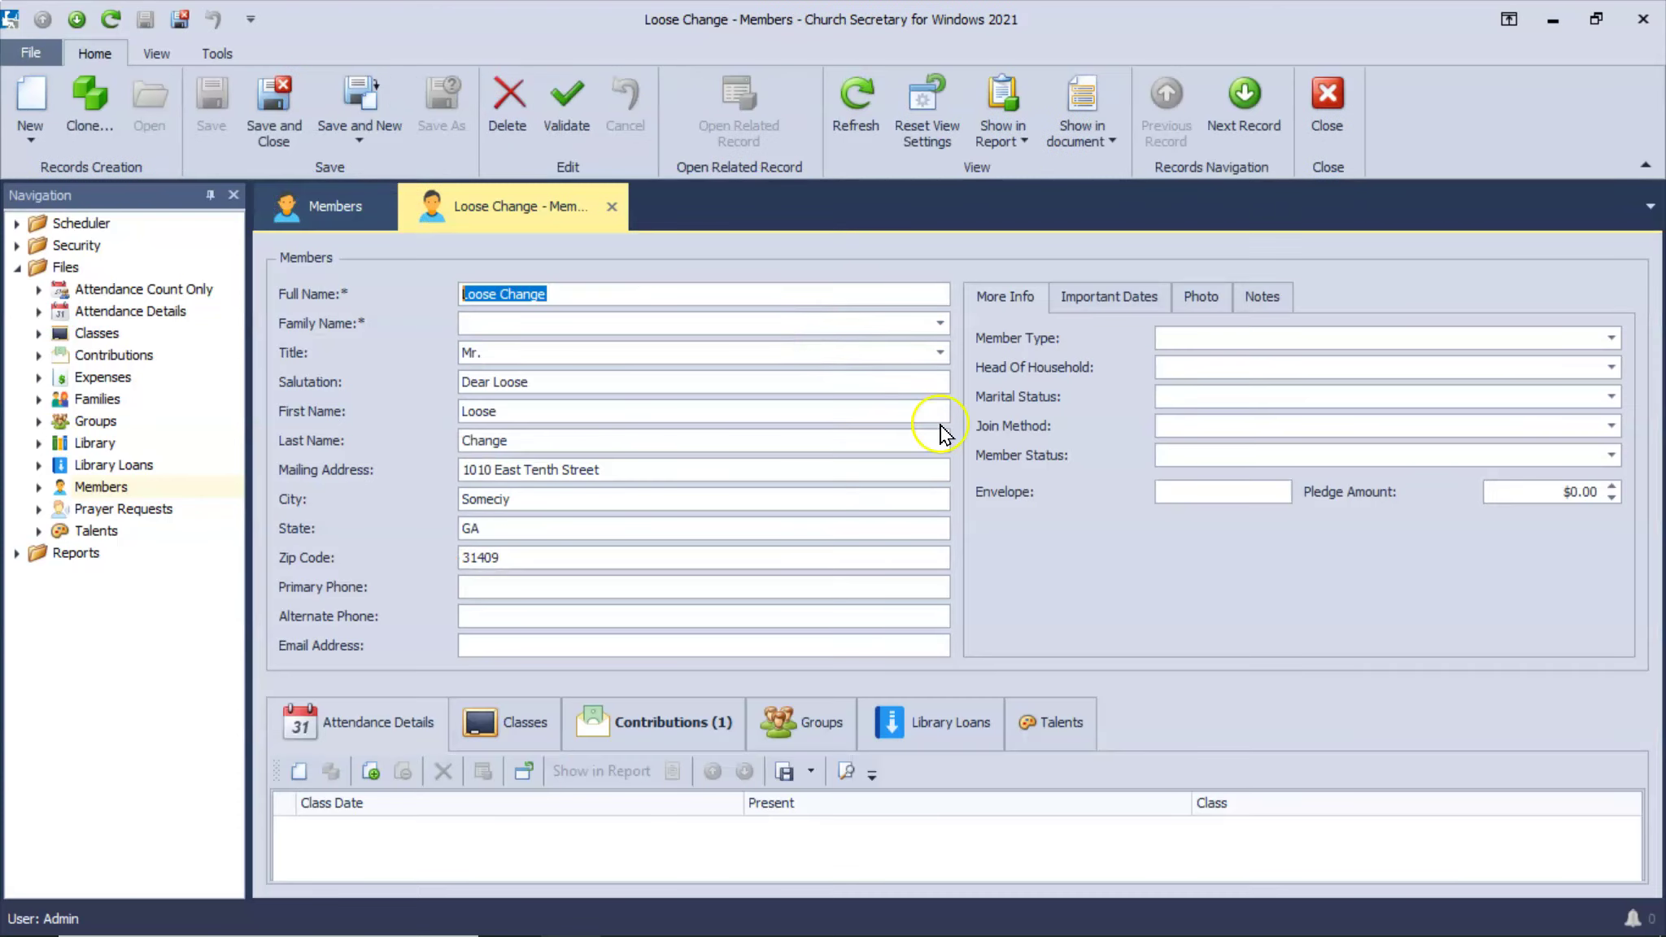
pyautogui.click(695, 724)
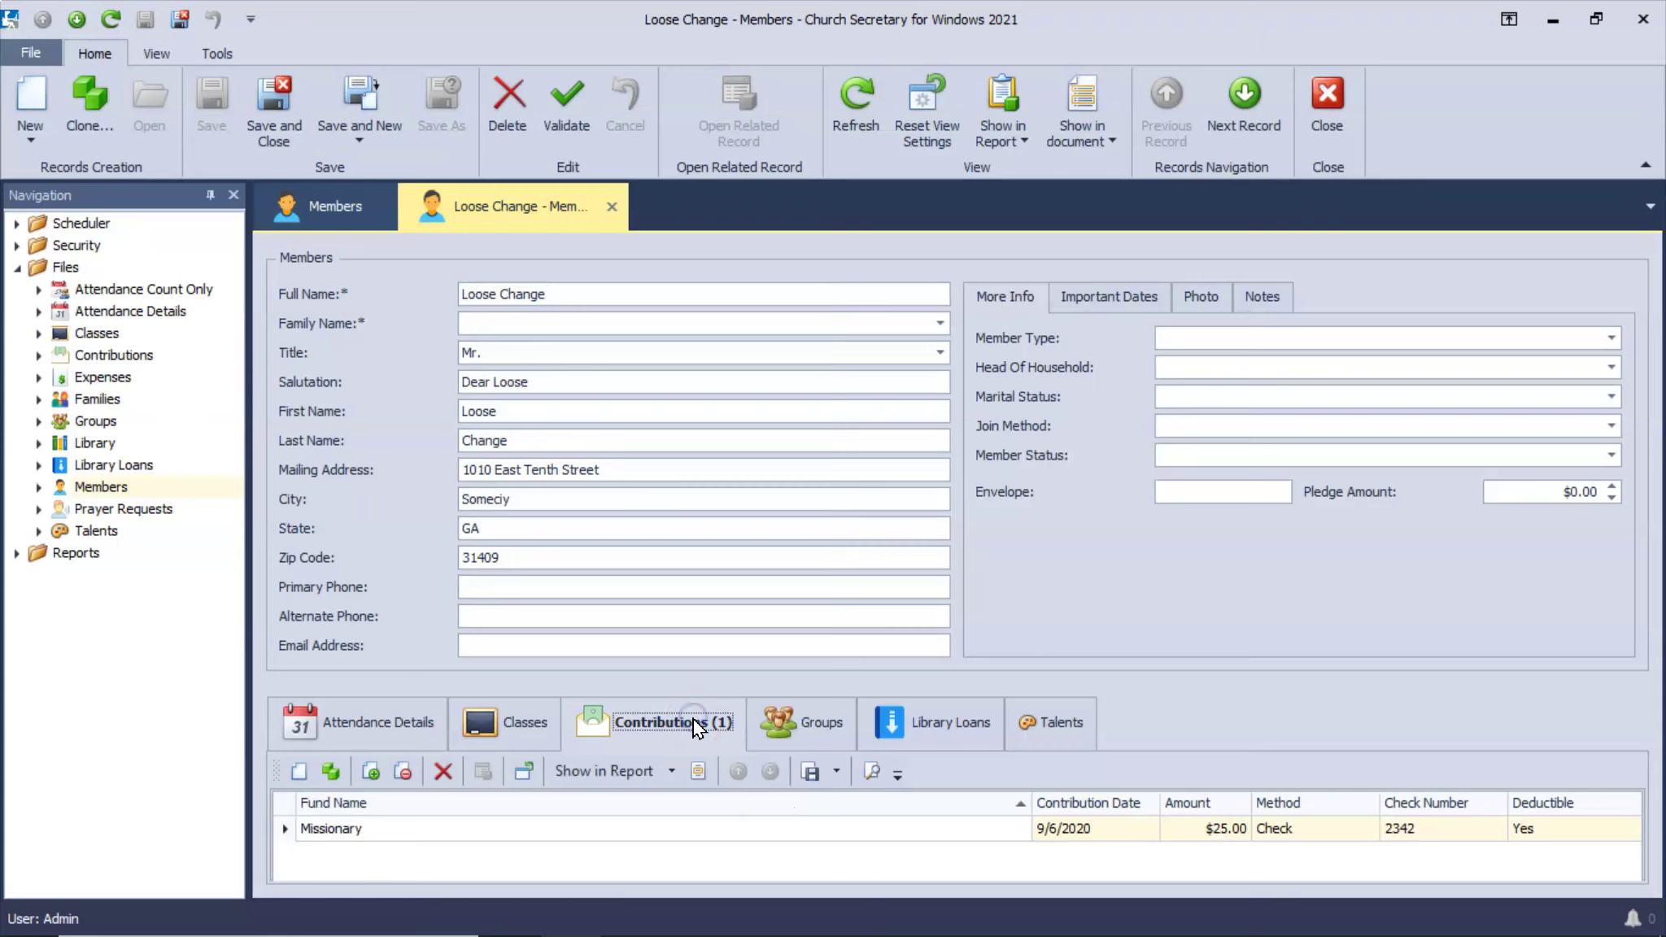
pyautogui.click(924, 834)
pyautogui.click(668, 341)
pyautogui.click(612, 207)
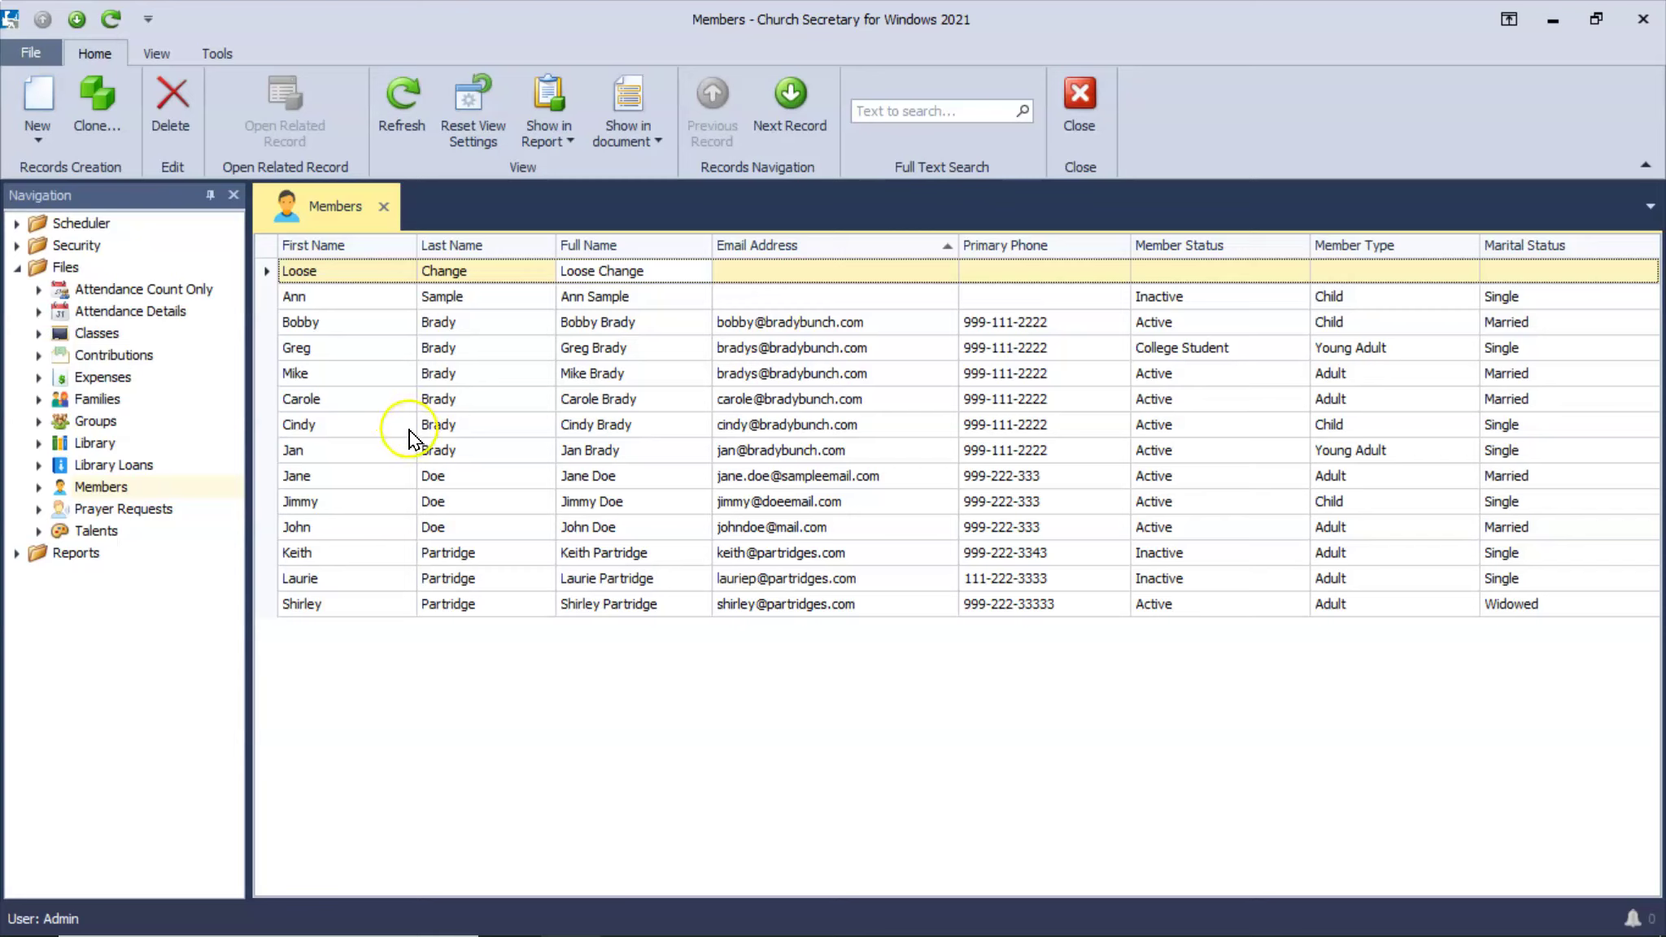
# Open Jan Brady's record and browse its Photo, Important Dates and More Info tabs
pyautogui.doubleClick(464, 452)
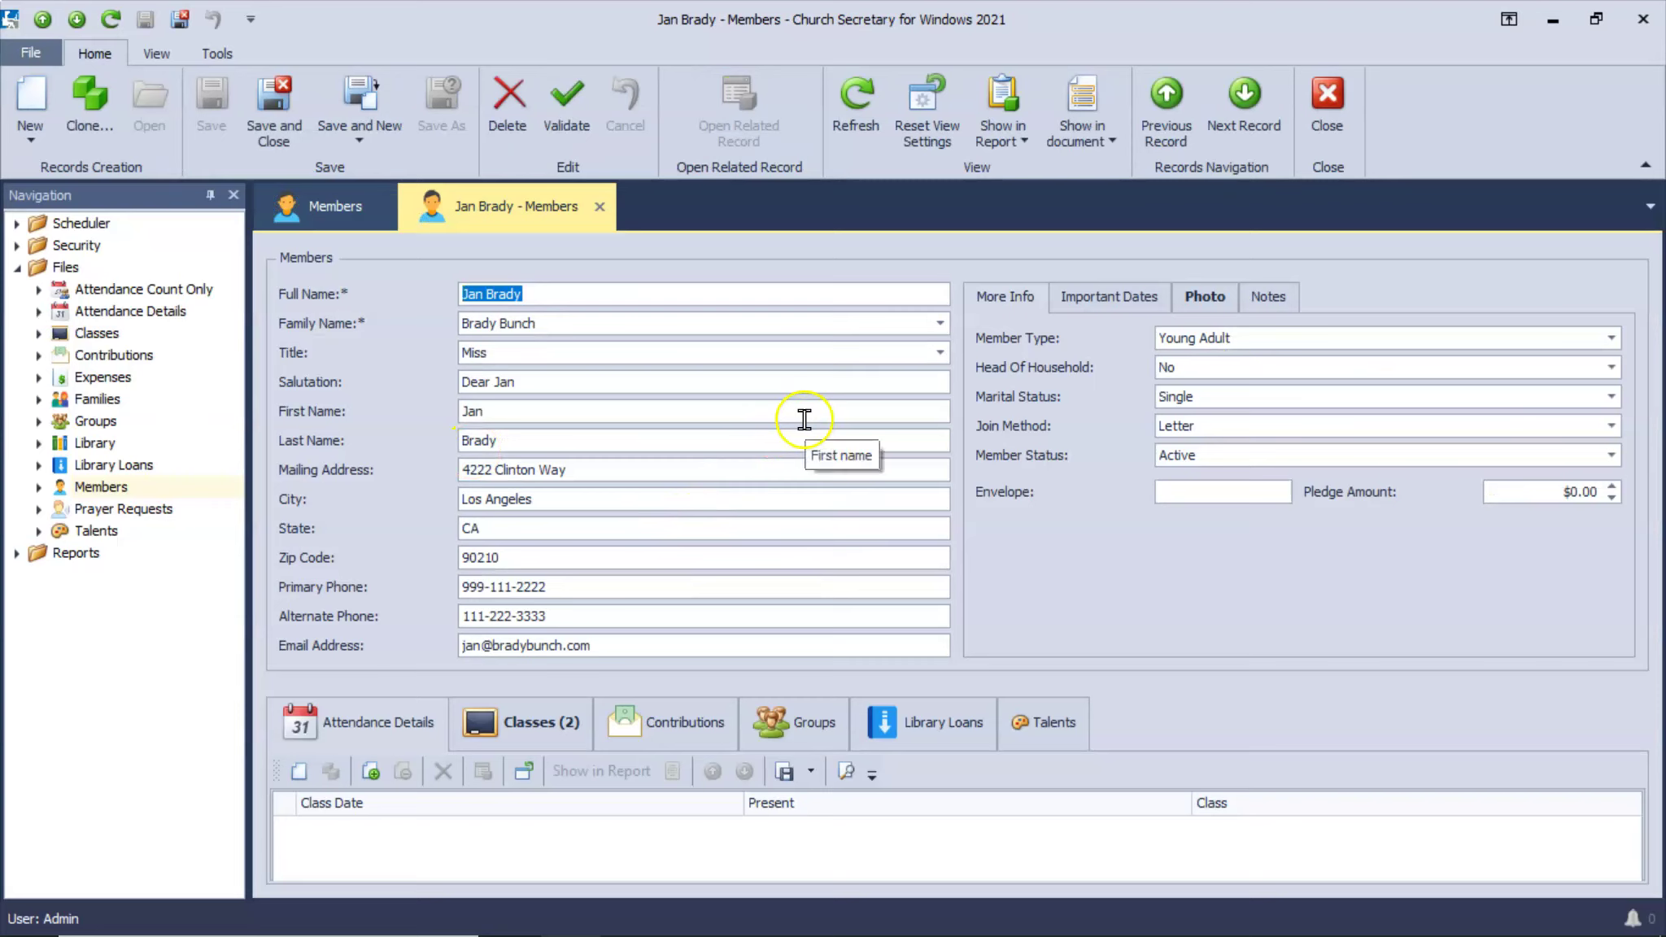
pyautogui.click(1208, 298)
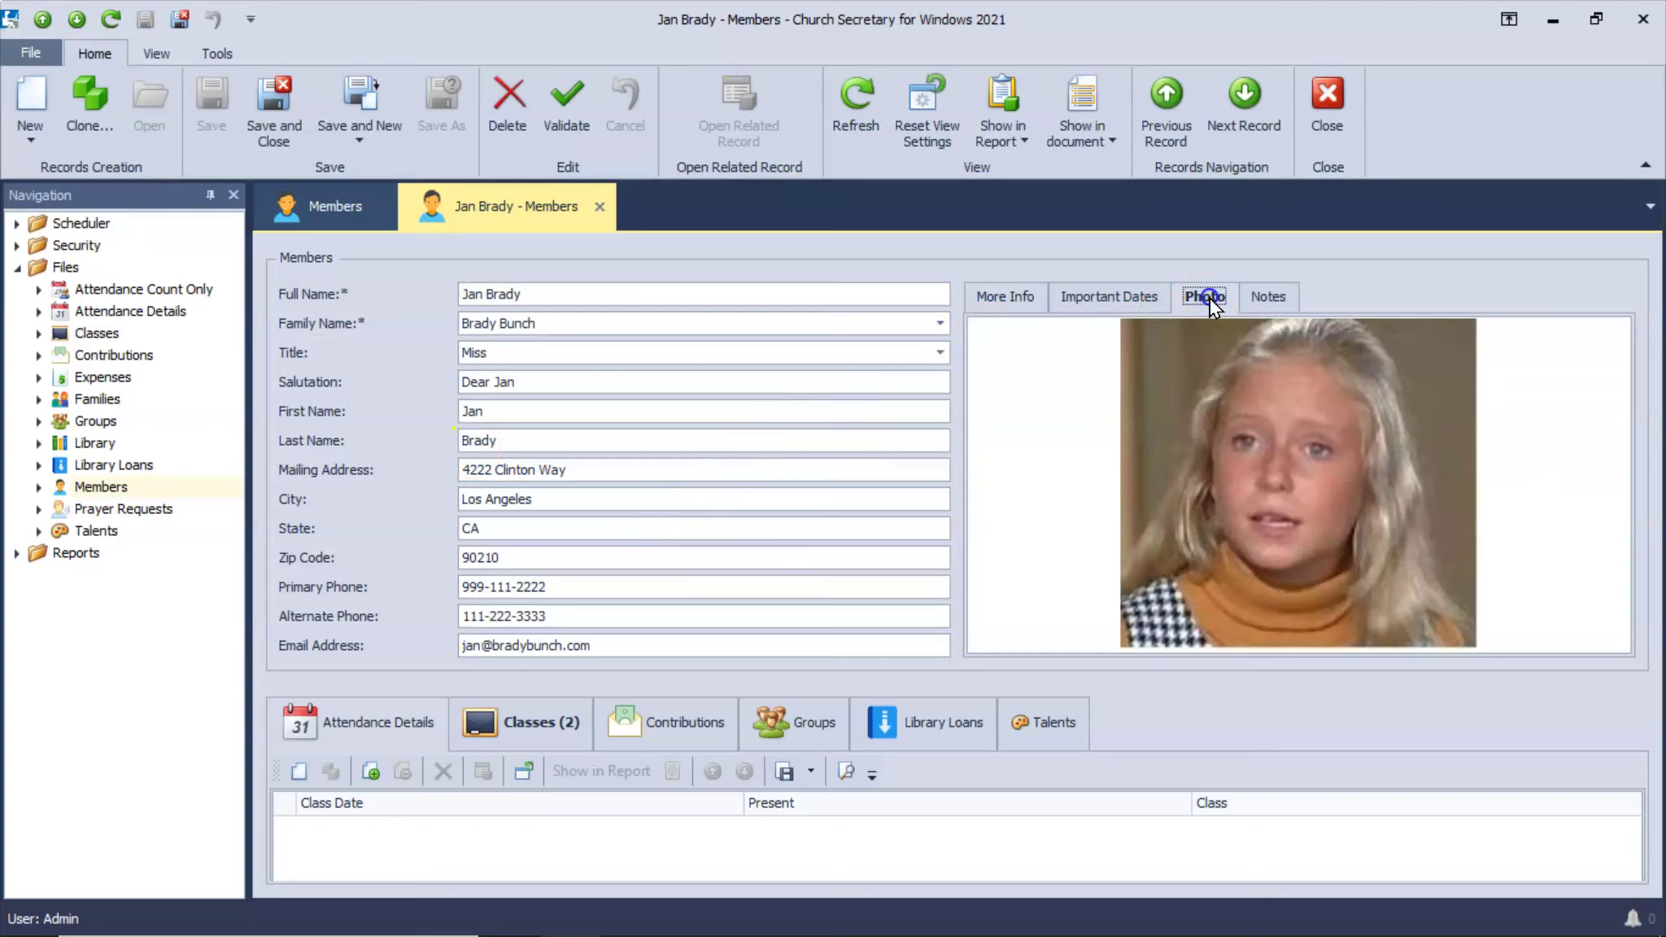
pyautogui.click(1113, 297)
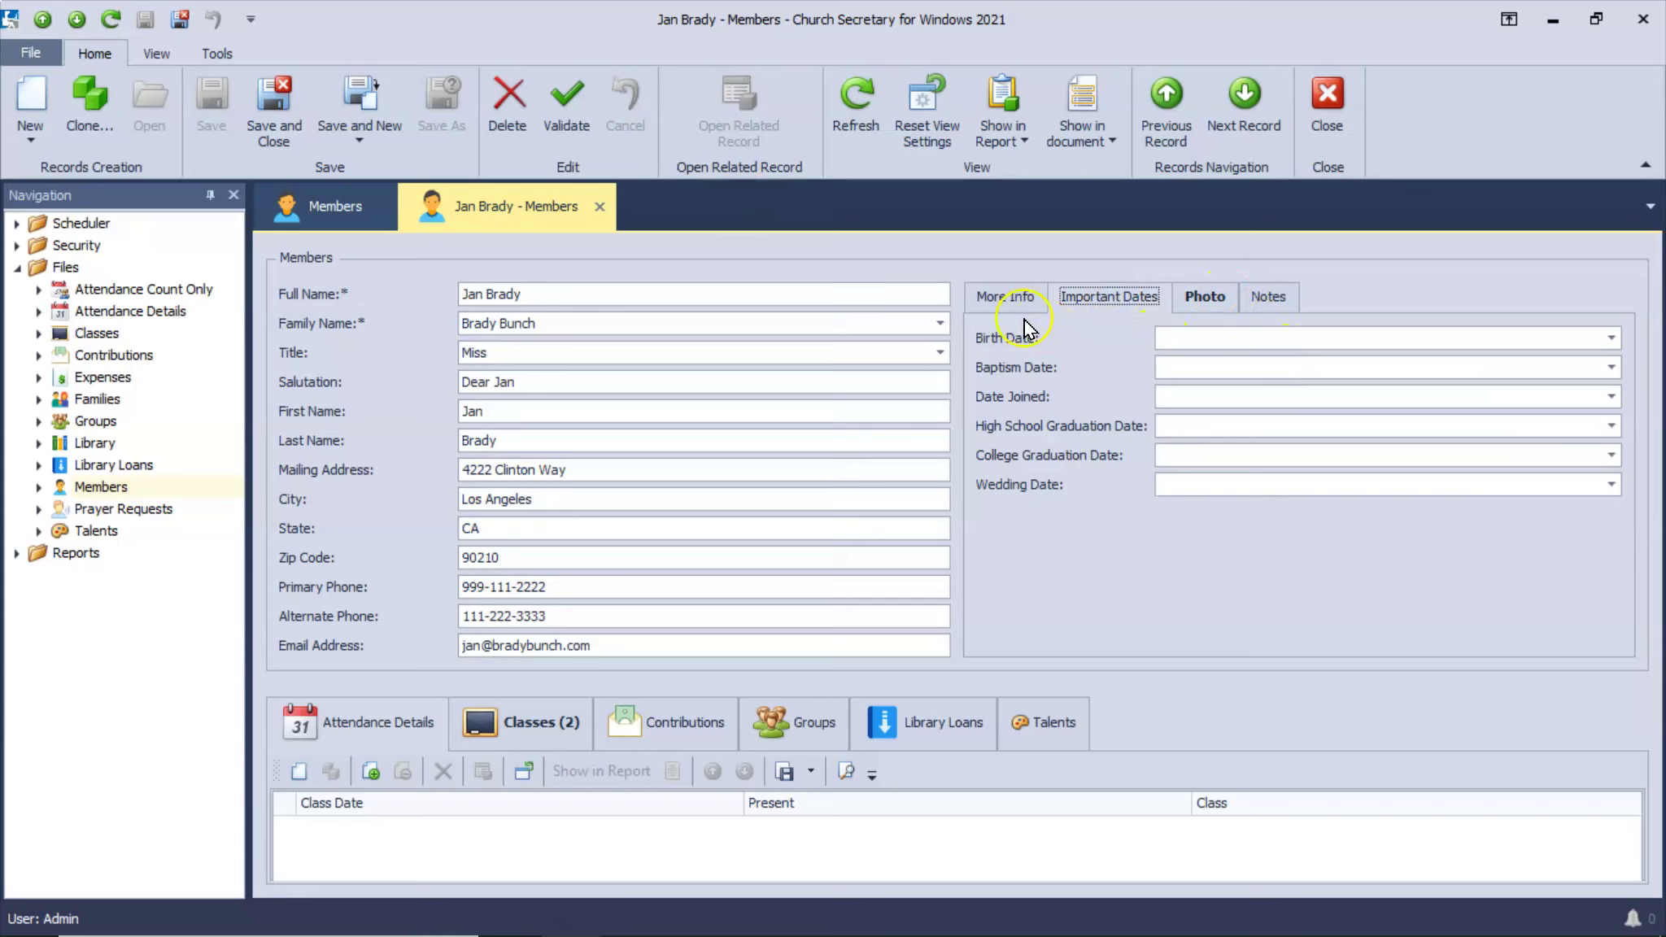
pyautogui.click(1006, 297)
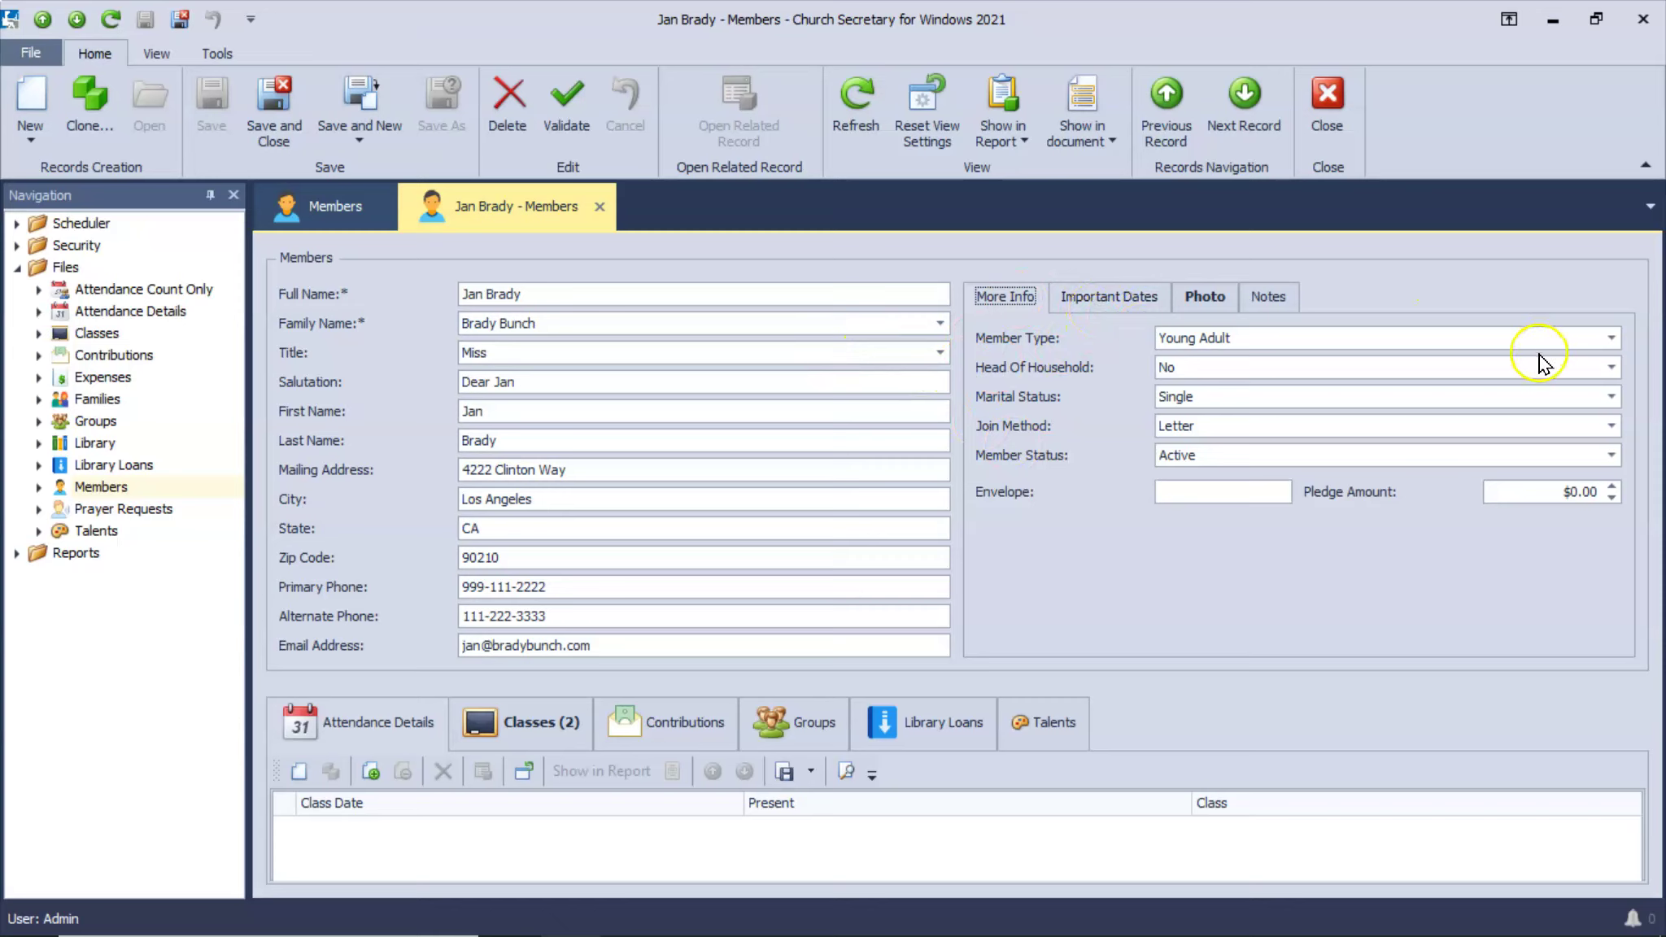
# Change Jan's Member Type from Young Adult to Child
pyautogui.click(1617, 397)
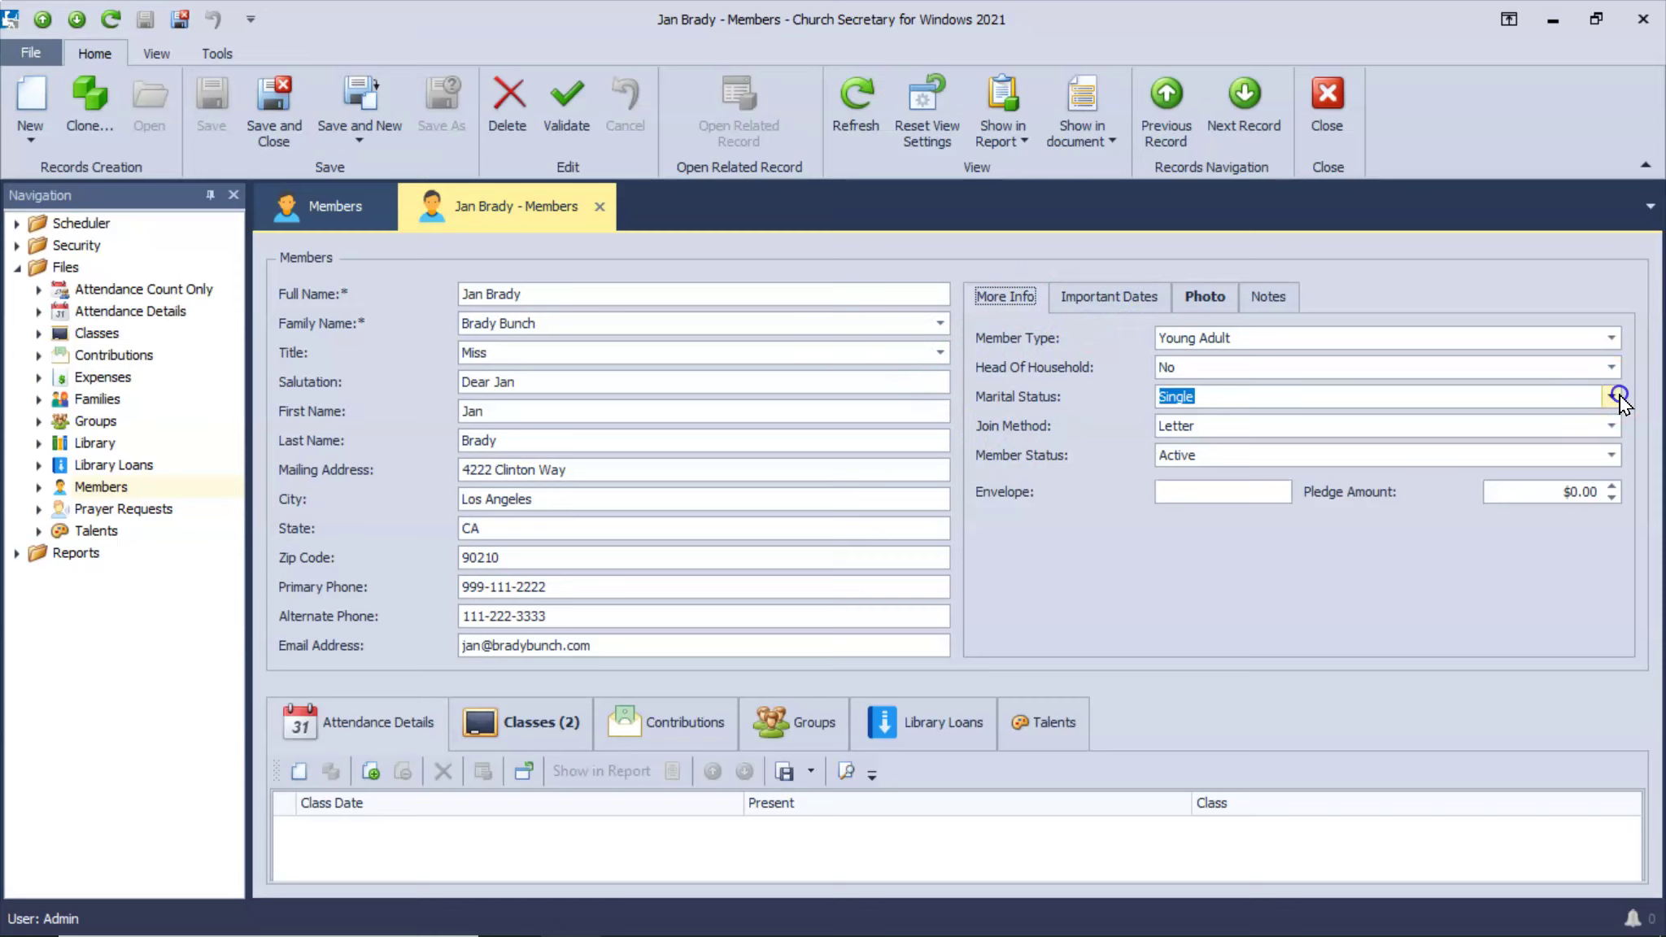
pyautogui.click(1615, 397)
pyautogui.click(1613, 340)
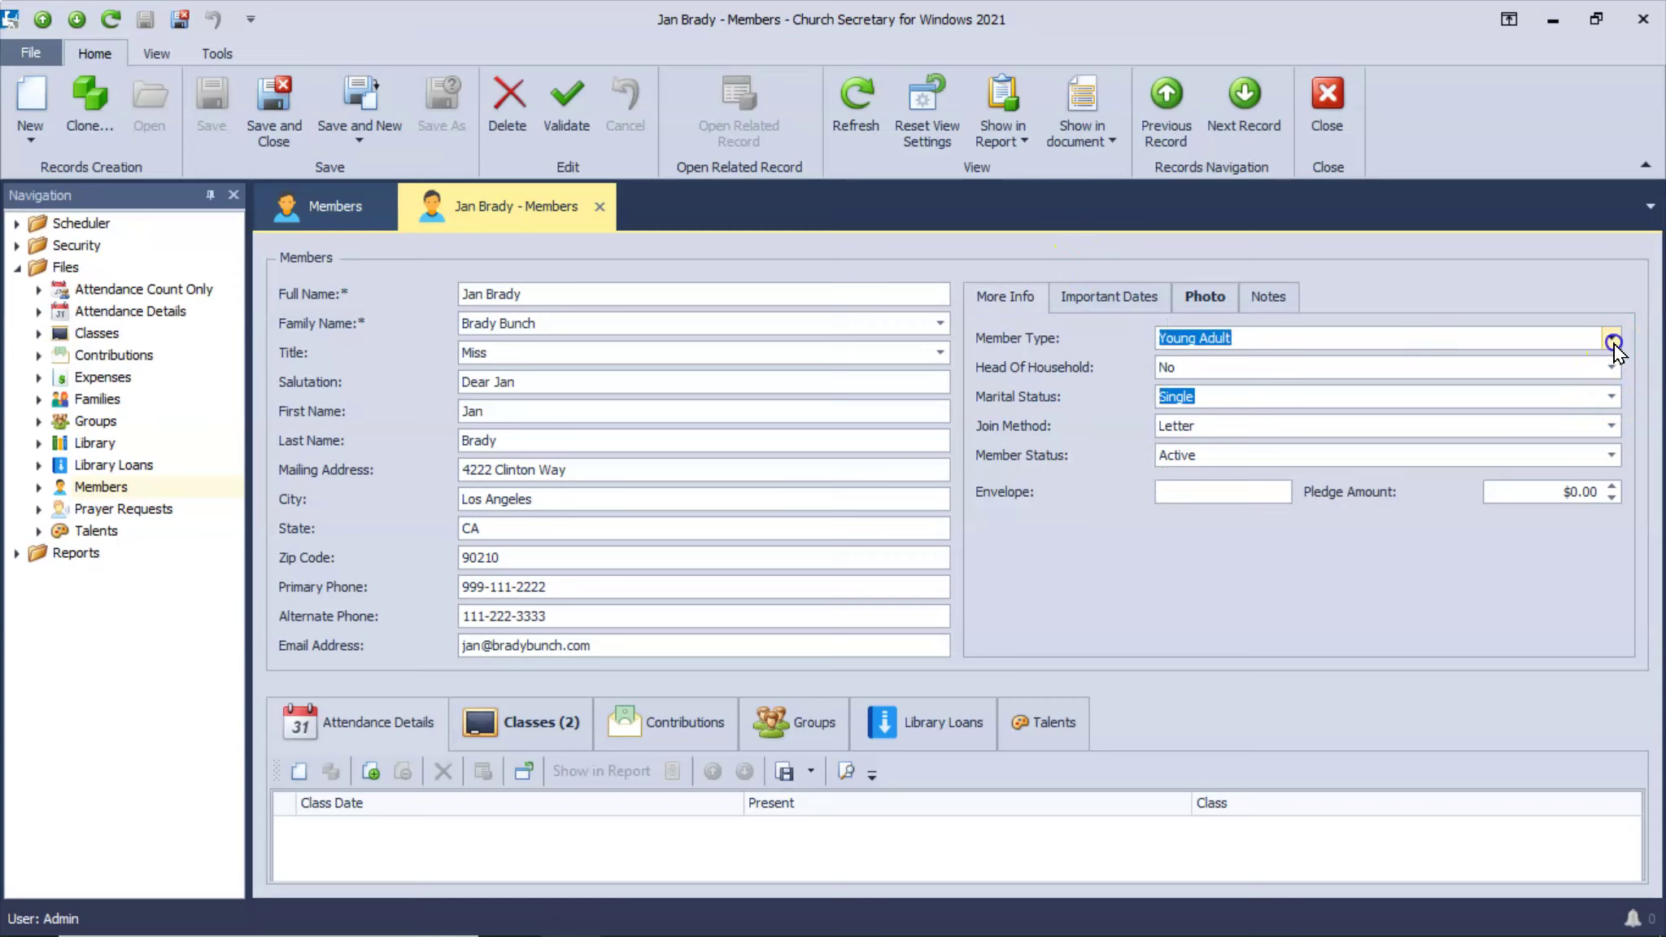
pyautogui.click(1612, 339)
pyautogui.click(1554, 377)
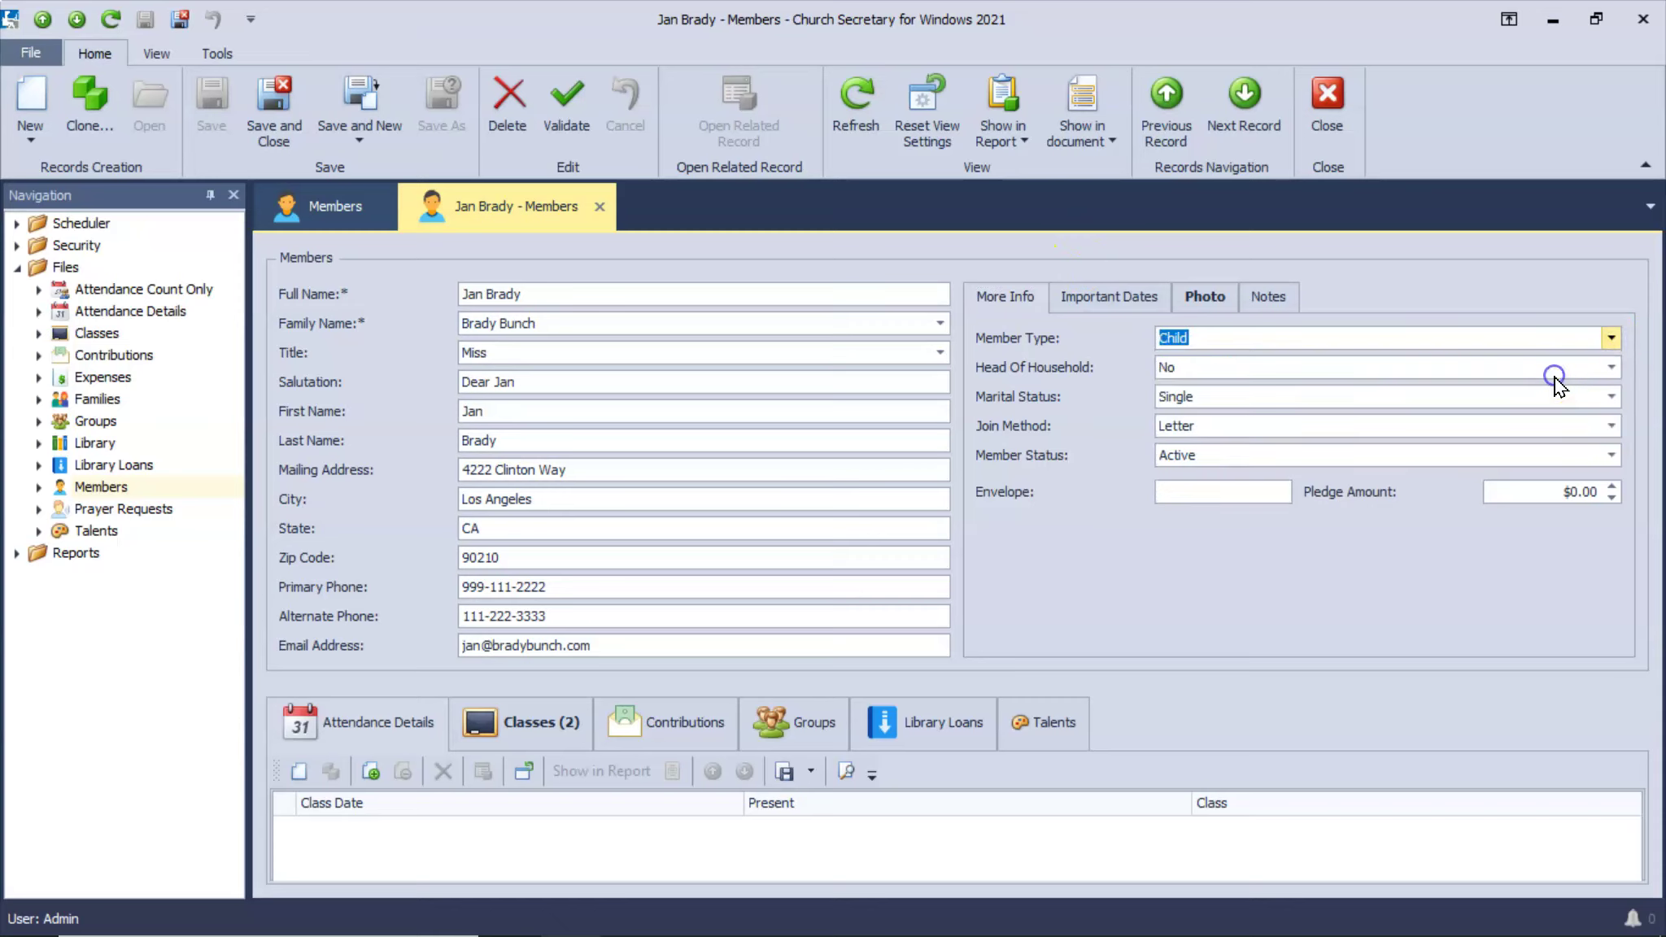
# Check the birth date calendar on Important Dates, leaving the date empty
pyautogui.click(1121, 301)
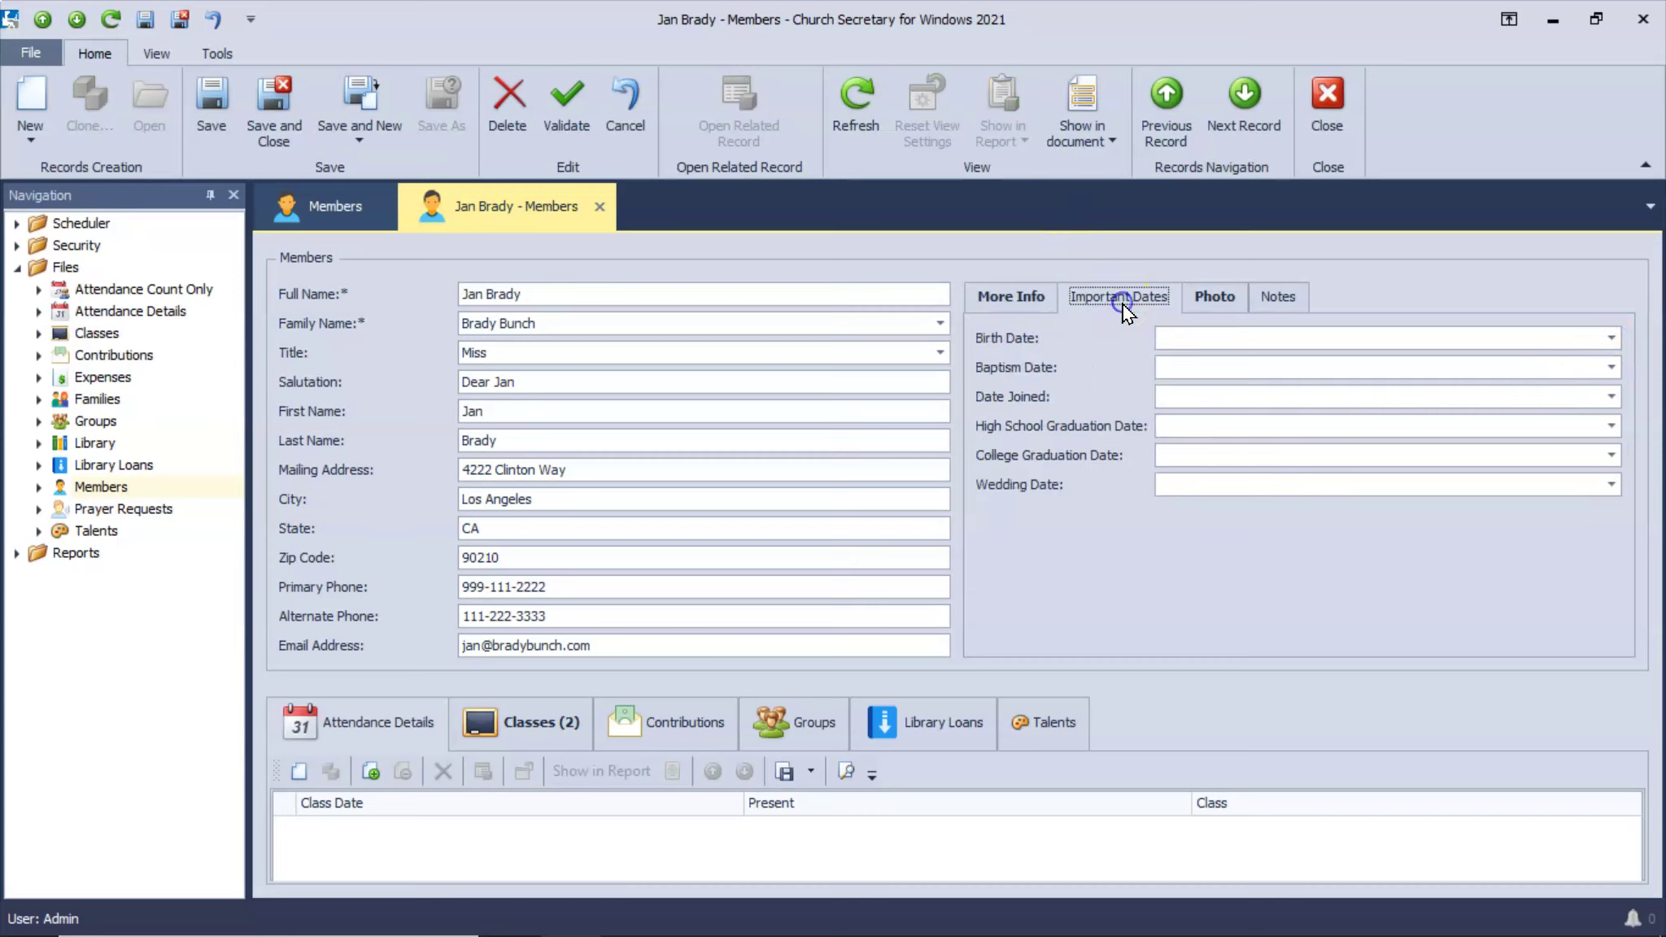
pyautogui.click(1613, 337)
pyautogui.click(1558, 381)
pyautogui.click(1482, 474)
# Show Jan's photo and start saving it from the context menu, then cancel the Save As dialog
pyautogui.click(1218, 295)
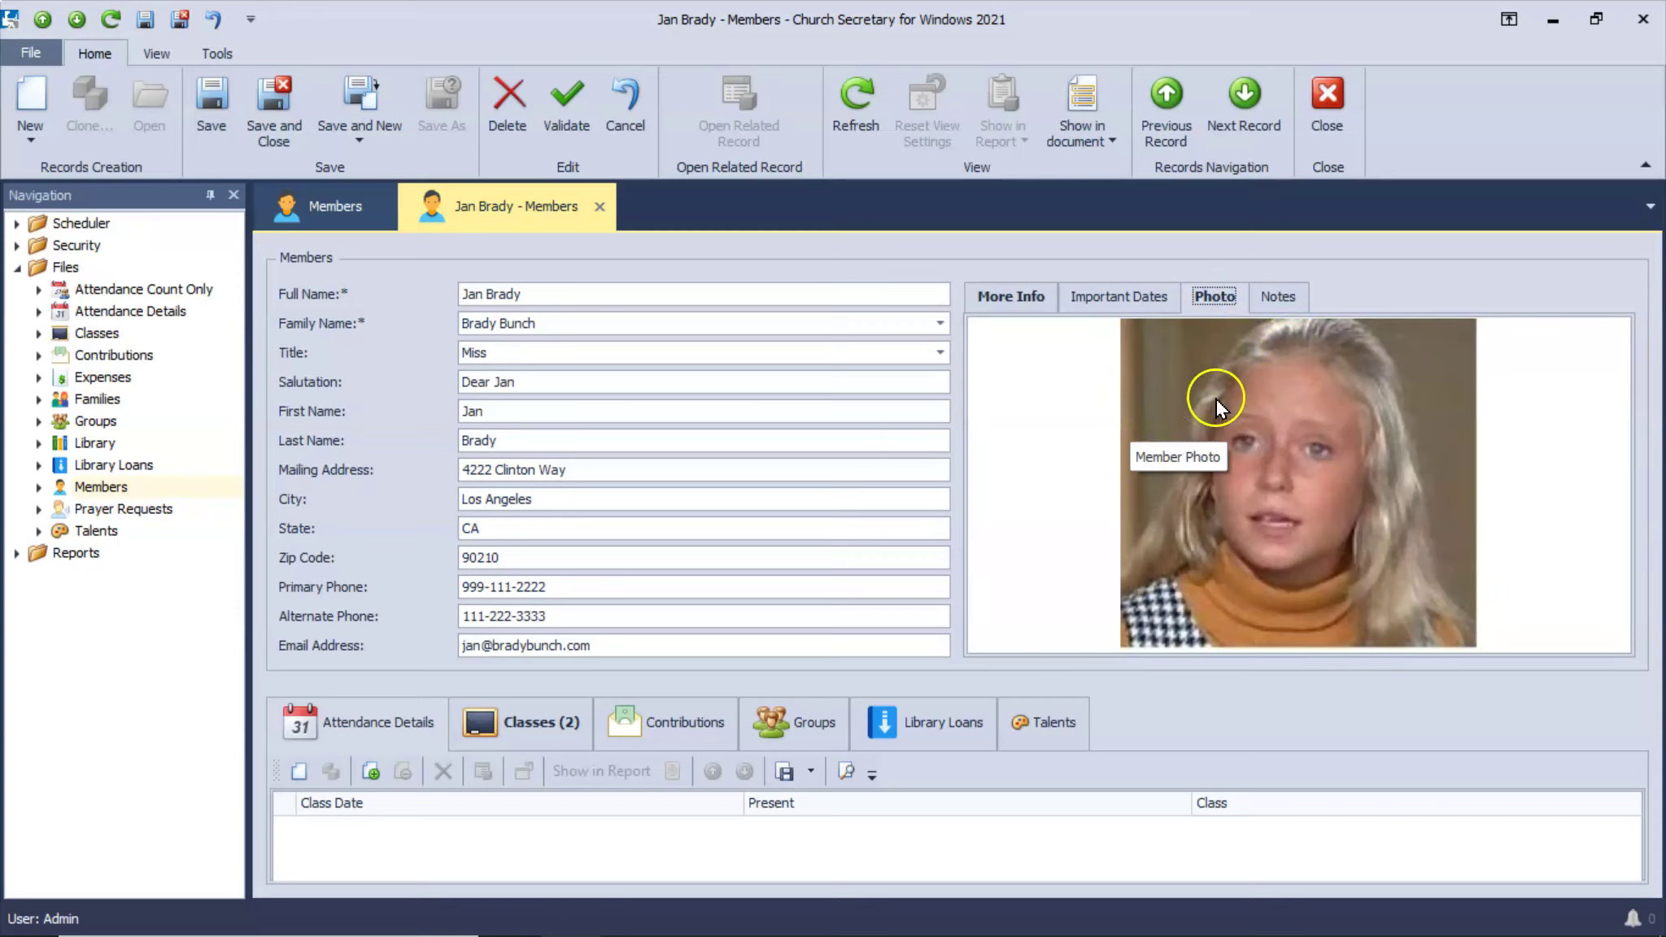
pyautogui.rightClick(1042, 407)
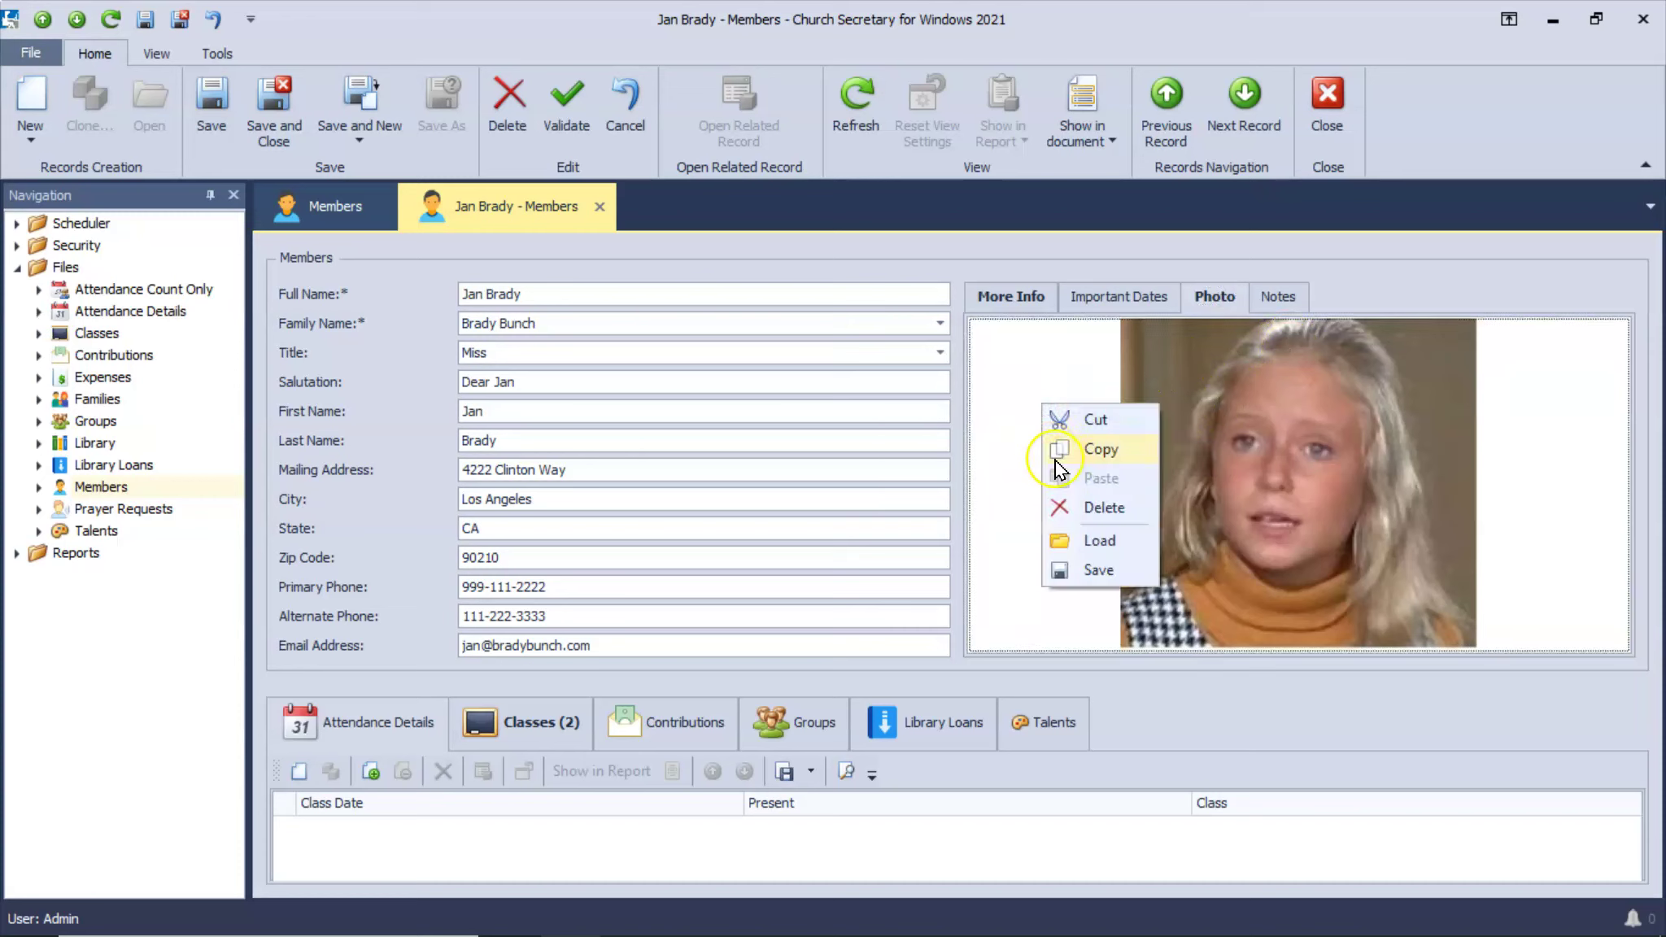
pyautogui.click(1082, 543)
pyautogui.click(1095, 572)
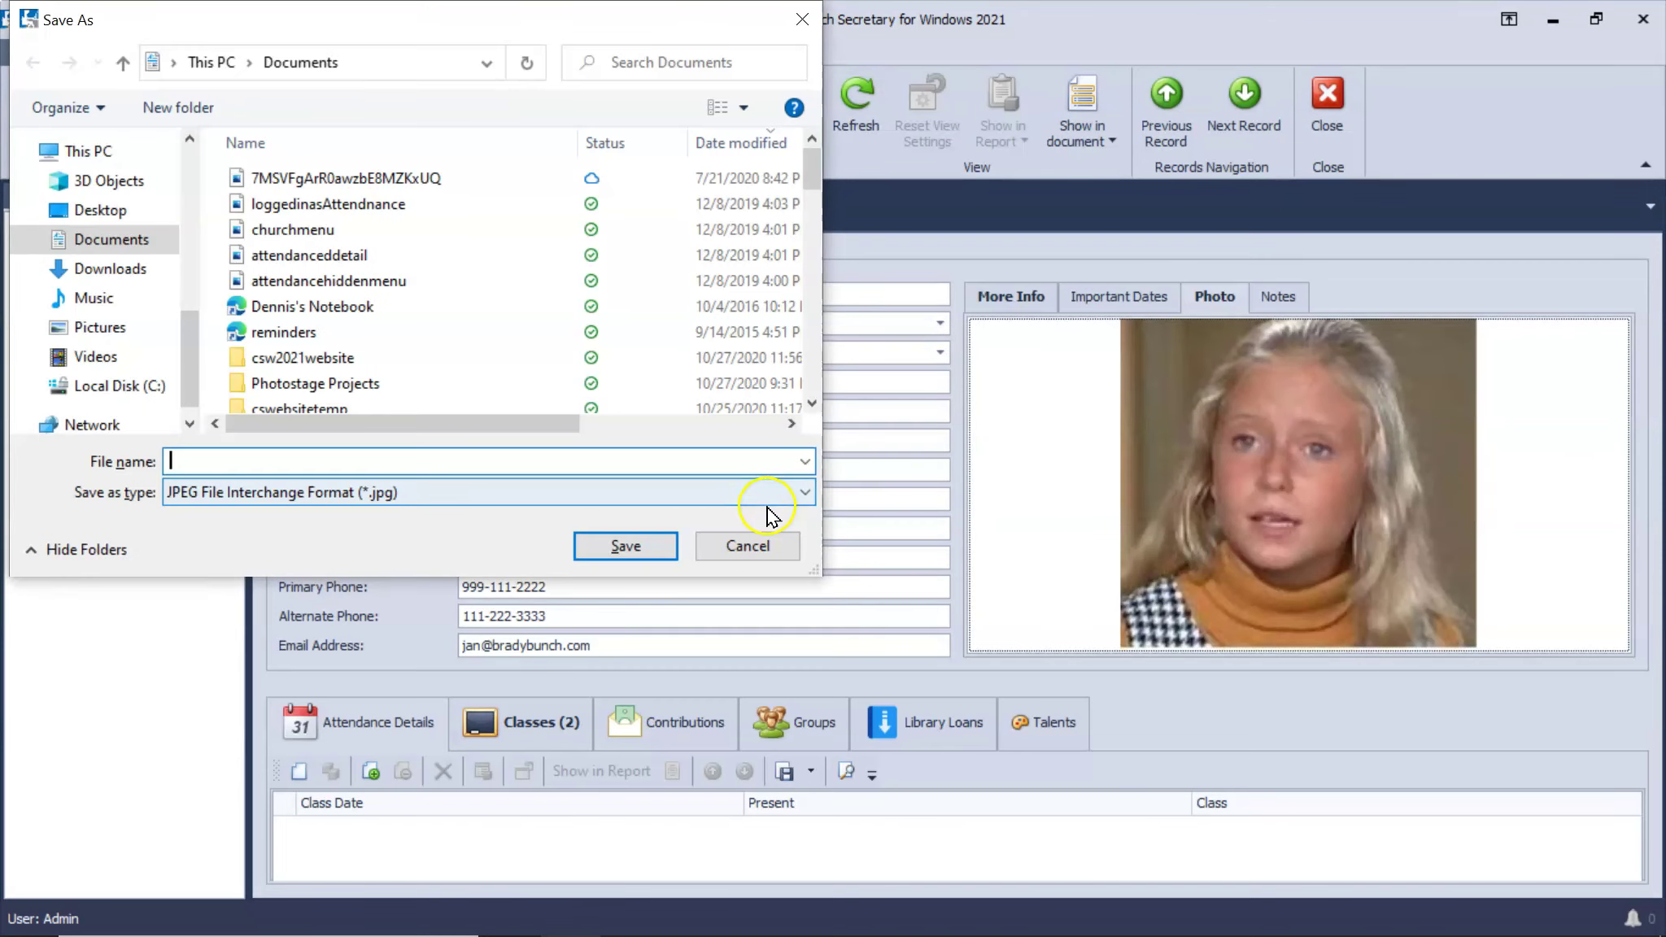
pyautogui.click(751, 548)
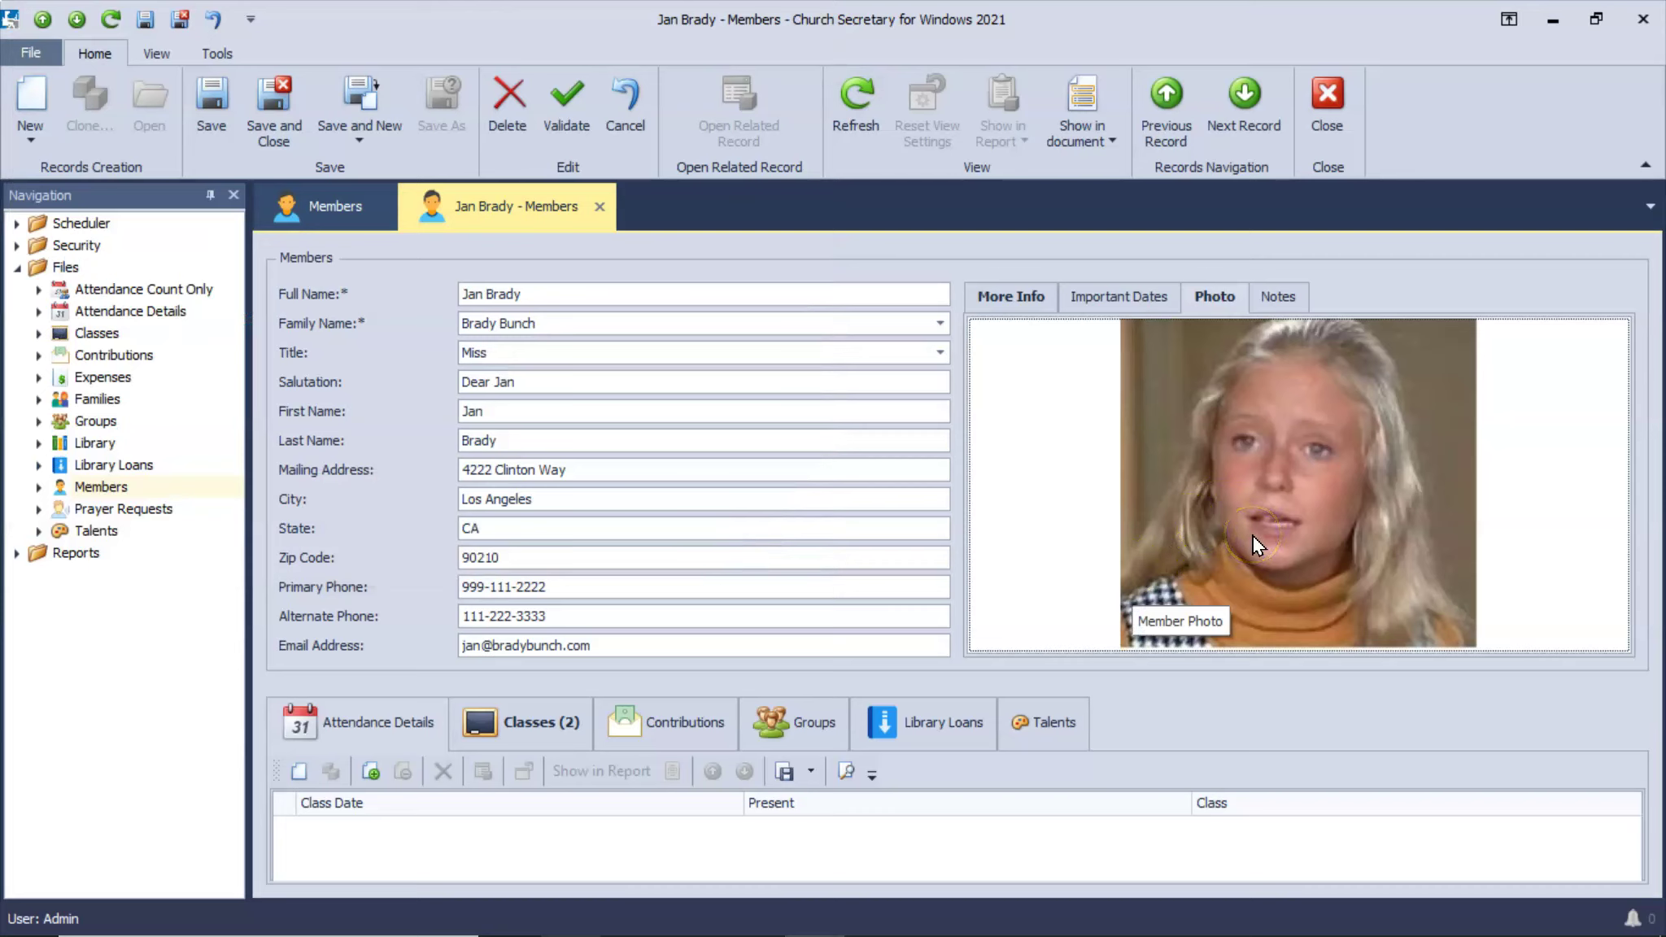
# Reopen the photo's context menu and dismiss it without choosing an option
pyautogui.click(1313, 447)
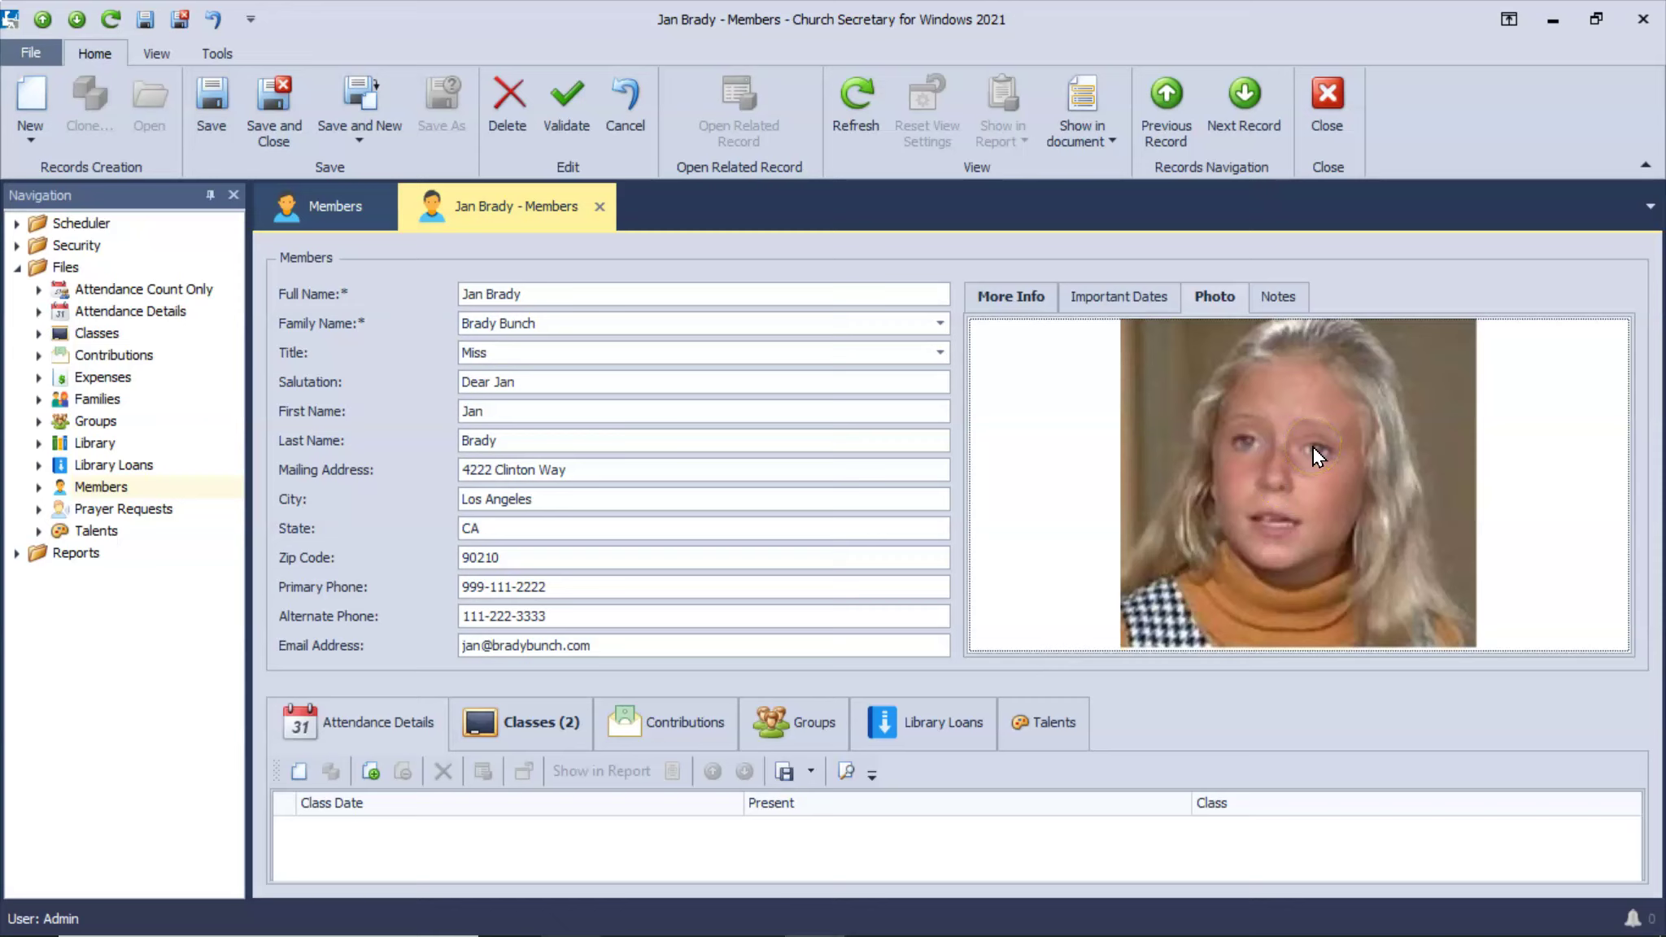
pyautogui.moveTo(1313, 446); pyautogui.dragTo(1073, 398)
pyautogui.rightClick(1074, 399)
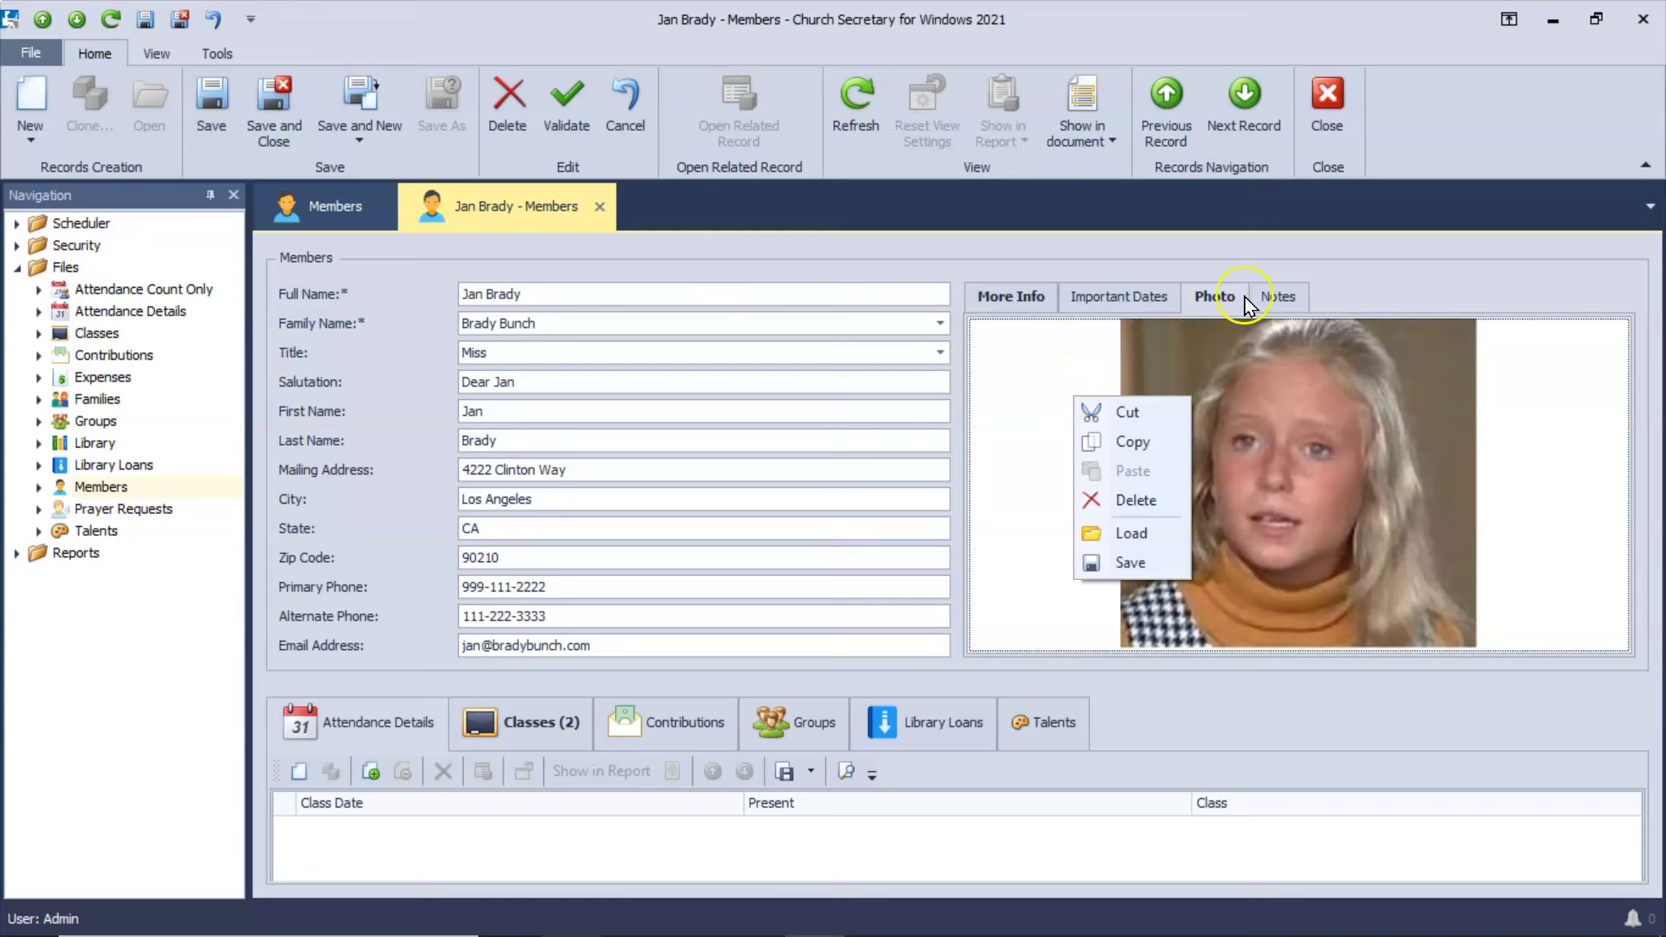
pyautogui.click(1277, 299)
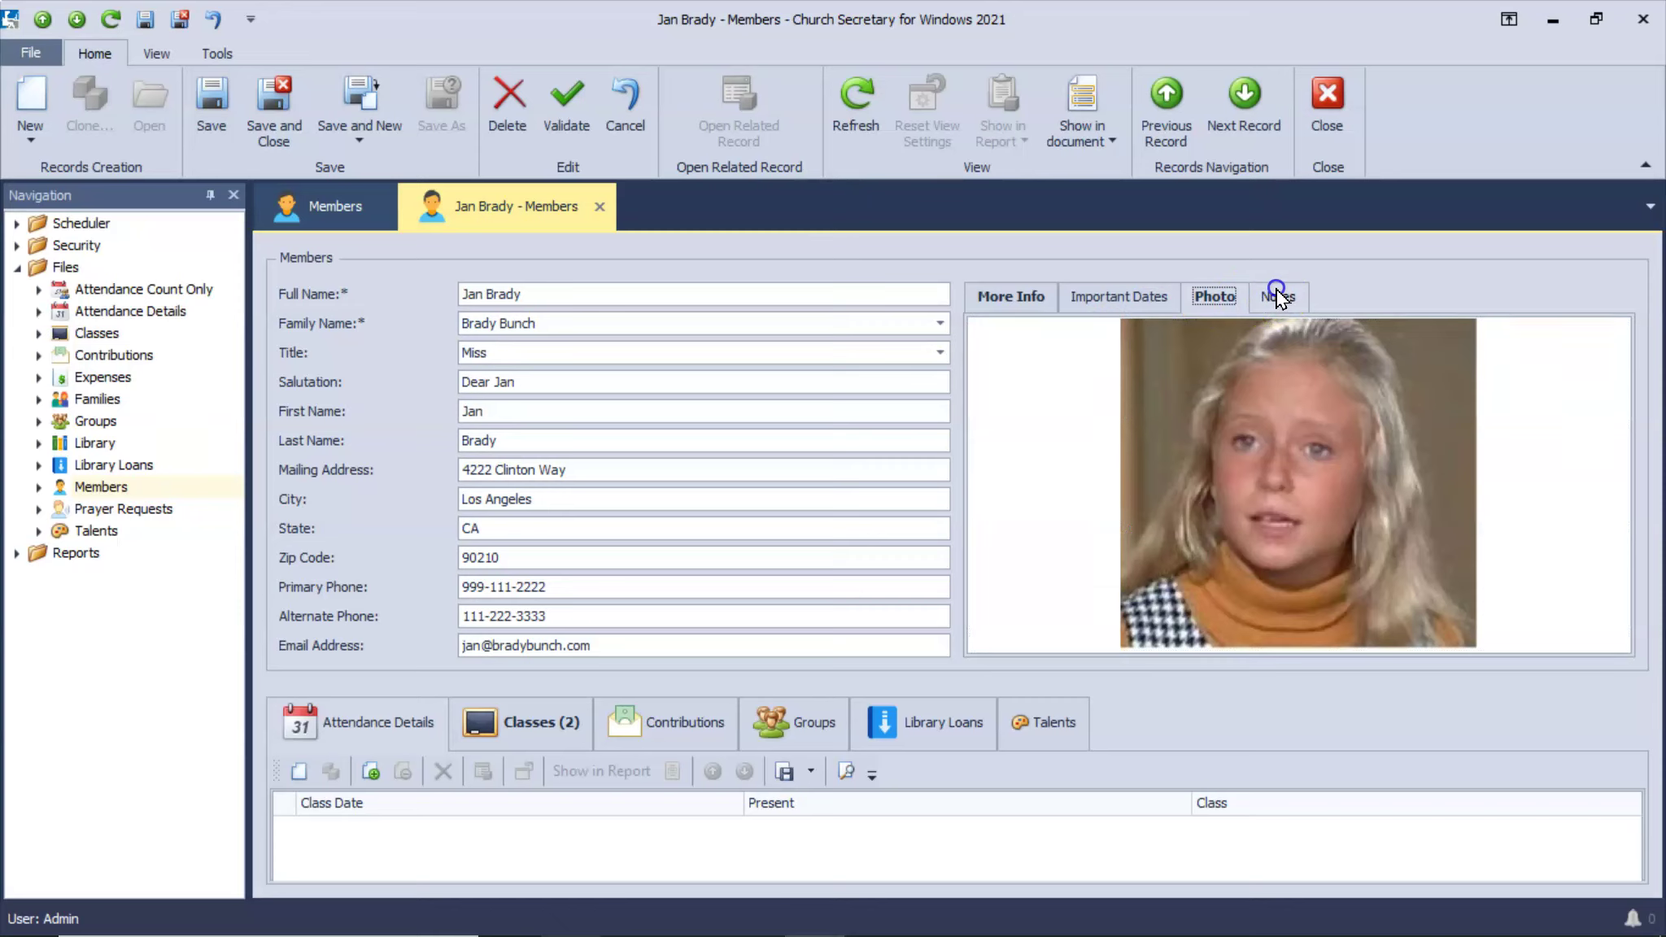
# Type the note 'Enter any notes about a member' on Jan's Notes tab
pyautogui.click(1279, 298)
pyautogui.click(1207, 362)
pyautogui.click(1204, 367)
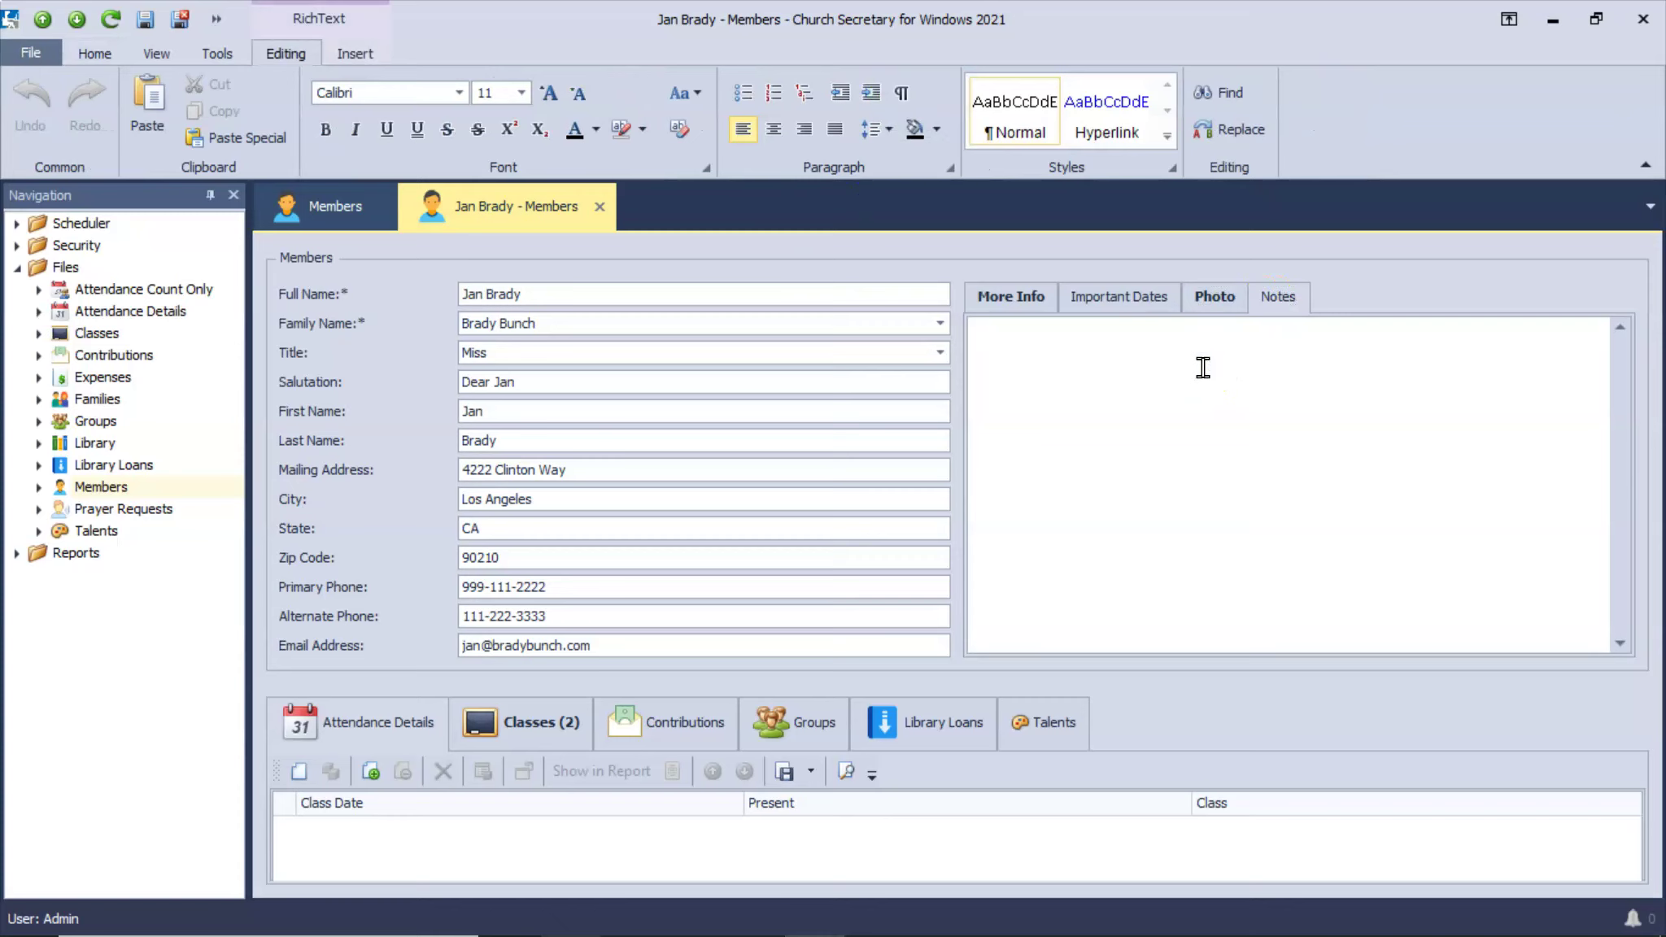
pyautogui.write('Enter any note')
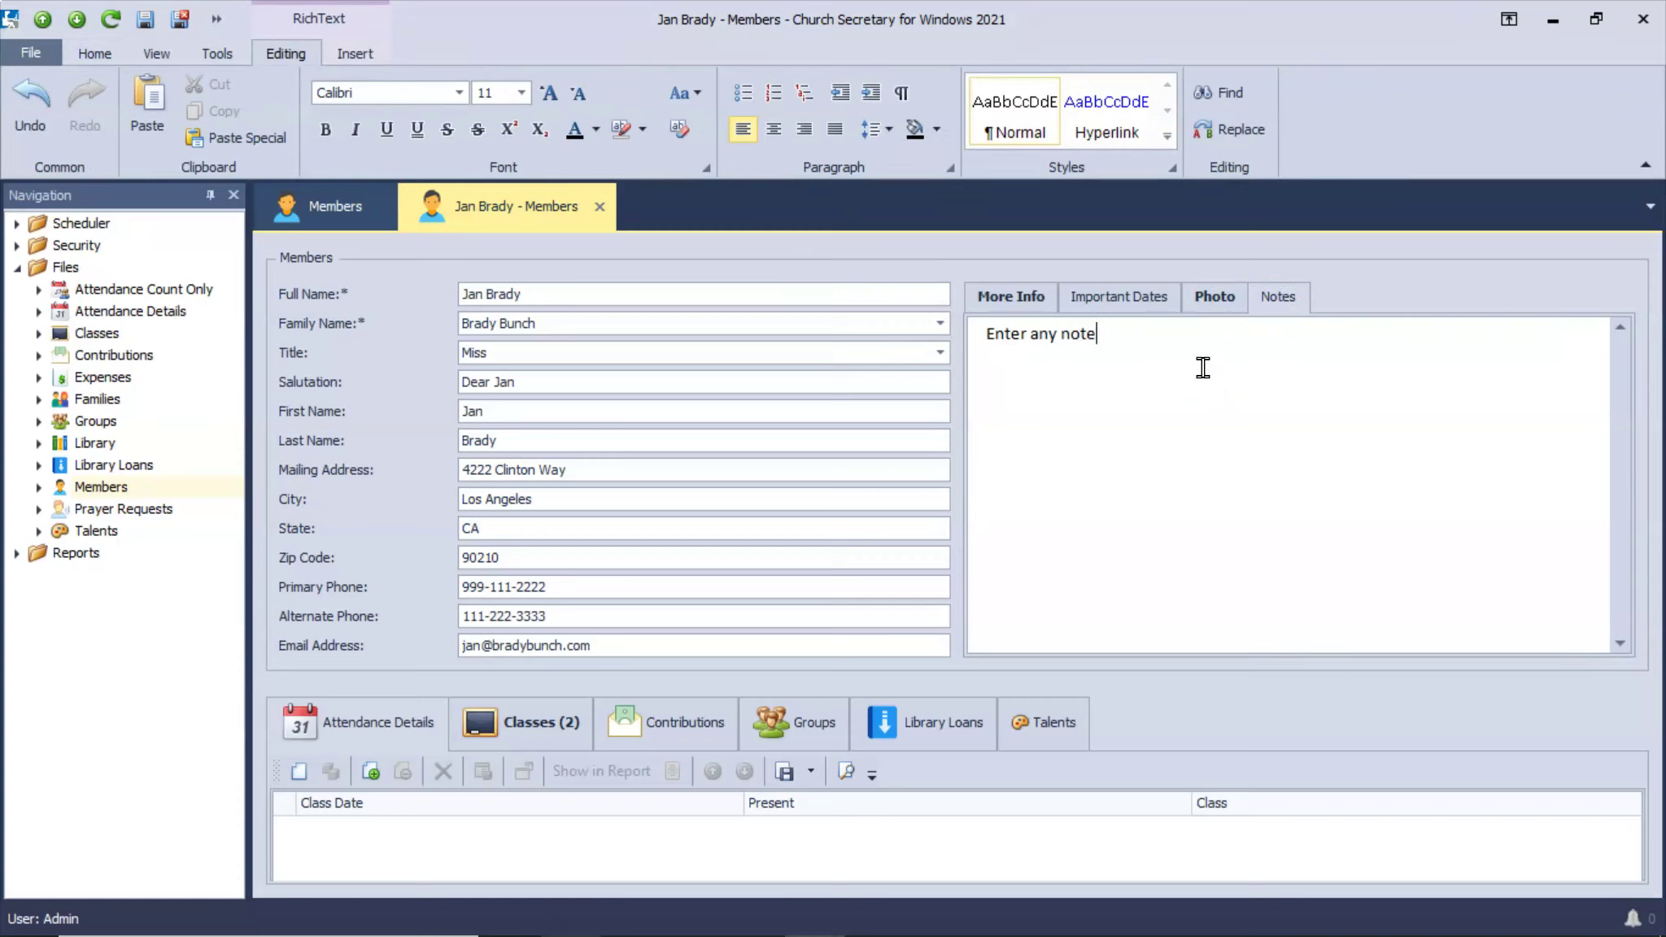
pyautogui.write('s abo')
pyautogui.press('BackSpace')
pyautogui.write('bout a member here.')
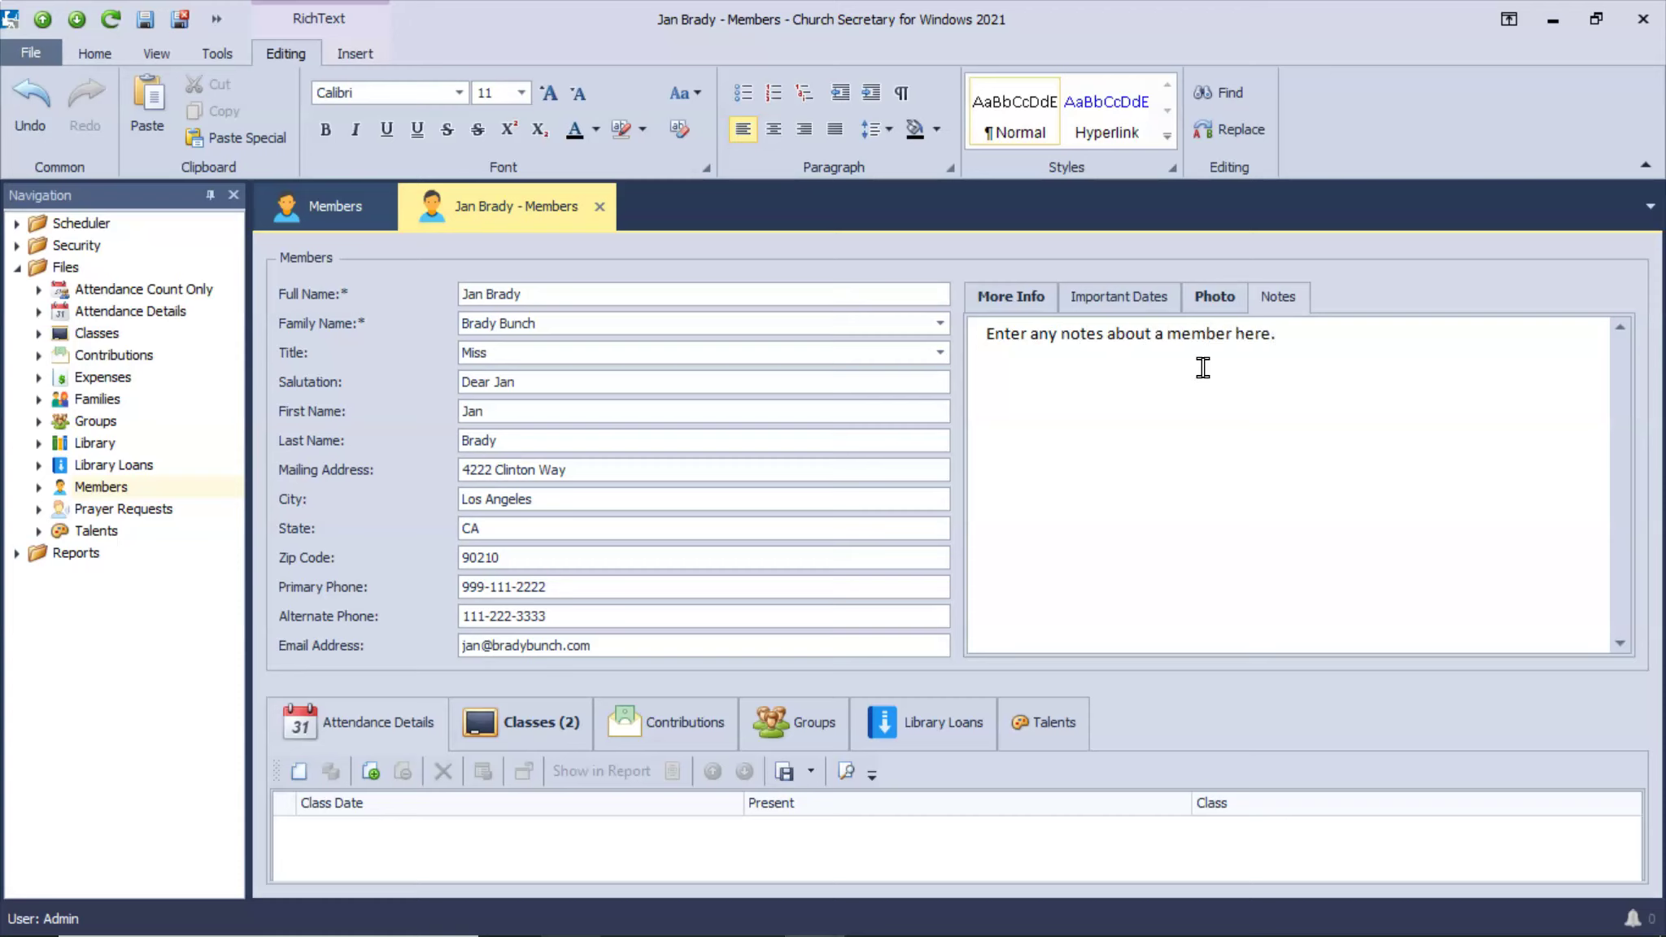
pyautogui.click(1224, 360)
pyautogui.click(1198, 334)
# Make the words 'Enter any notes' bold, blue and Britannic Bold
pyautogui.moveTo(1106, 334); pyautogui.dragTo(985, 322)
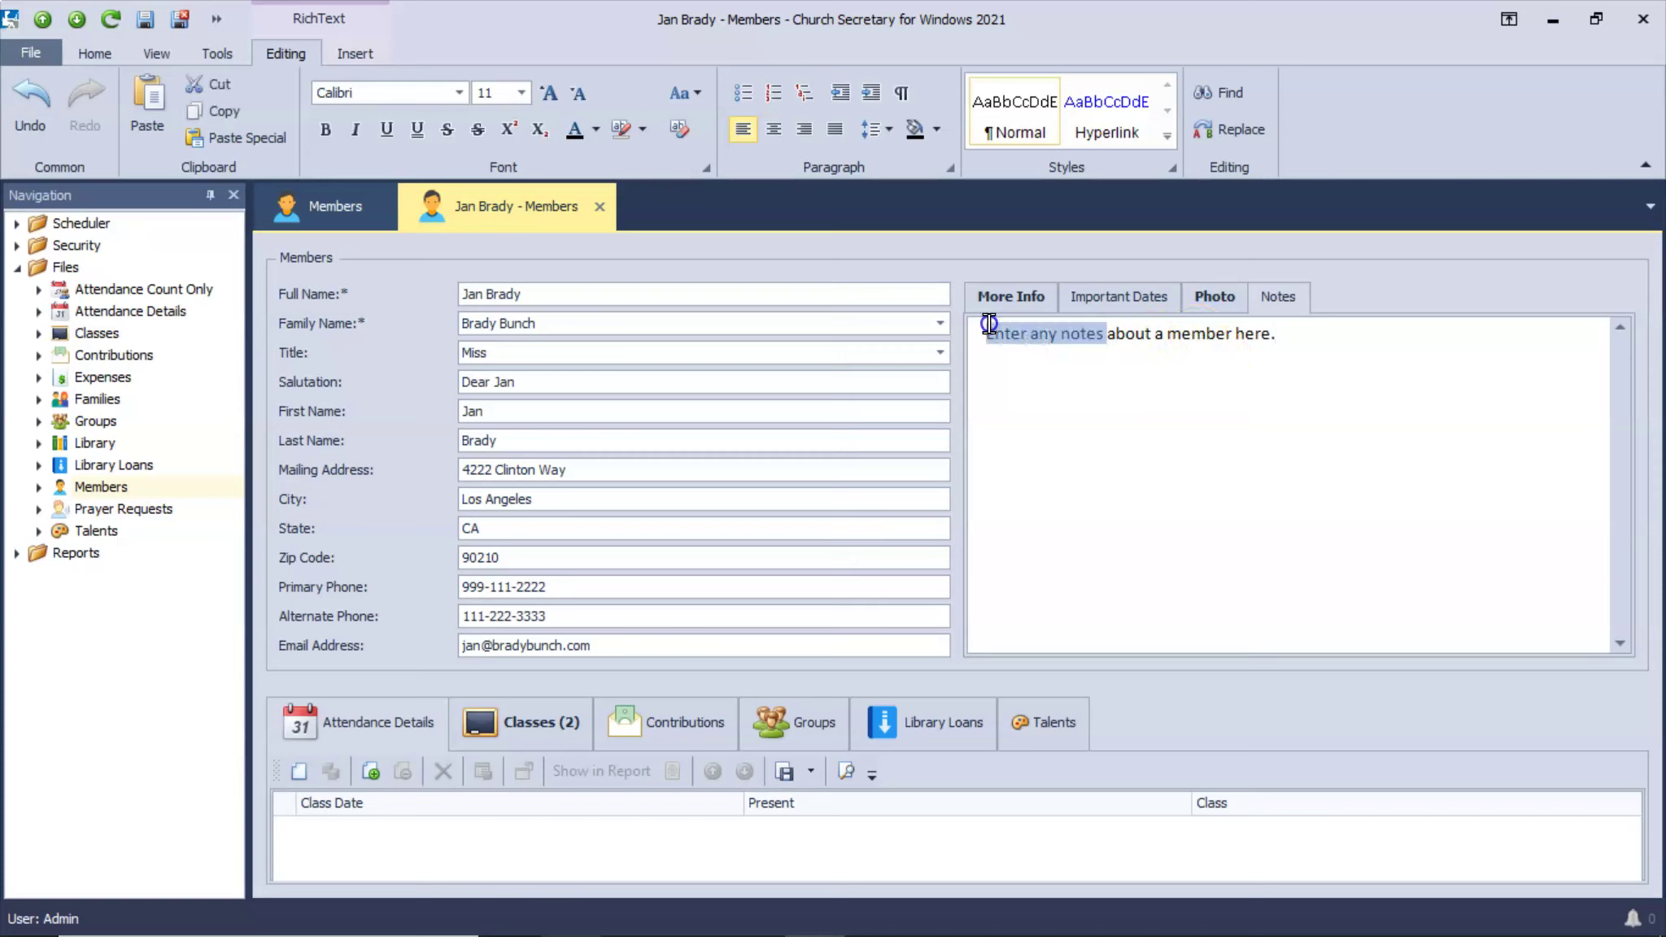
pyautogui.click(326, 128)
pyautogui.click(459, 93)
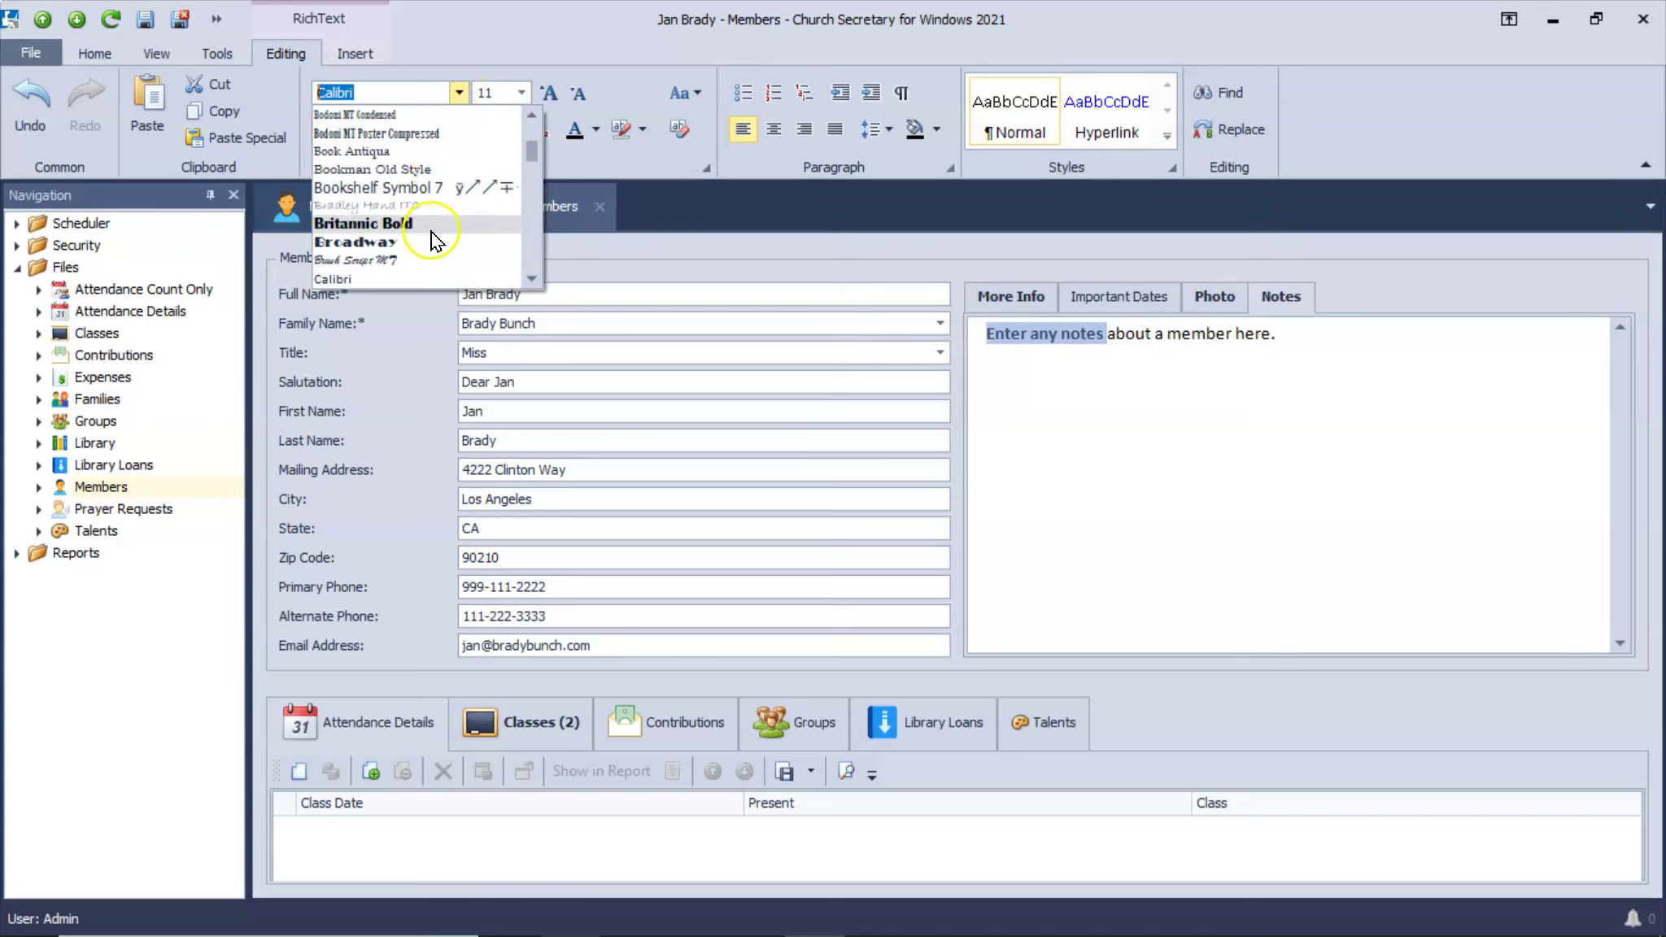
pyautogui.click(433, 238)
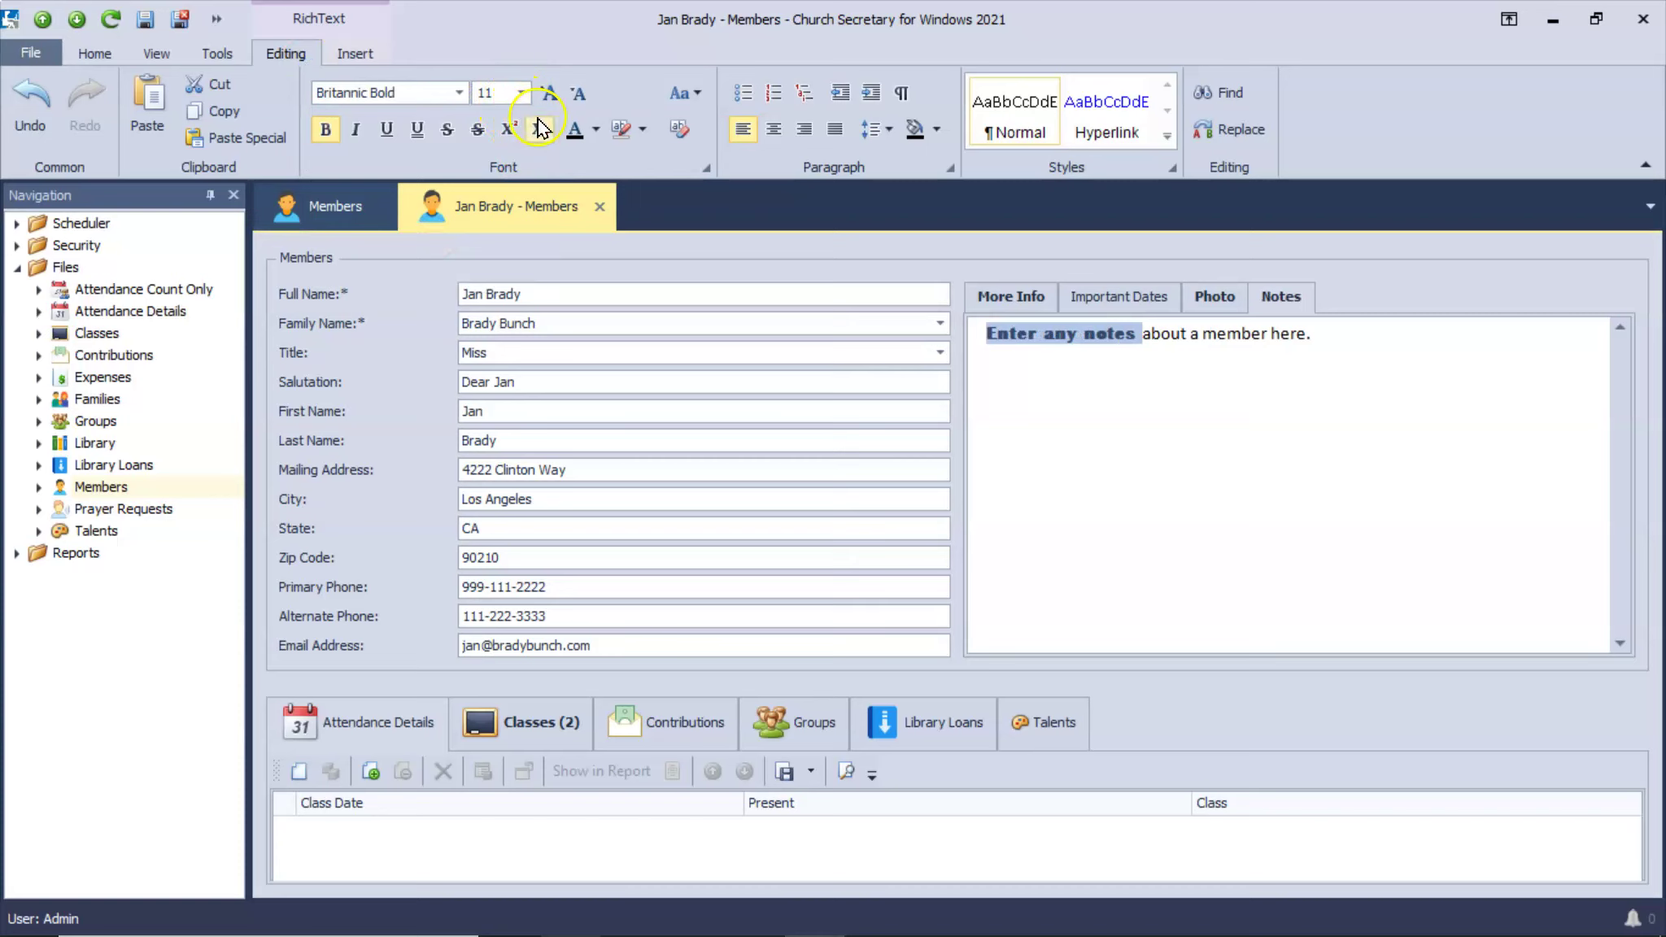
pyautogui.click(598, 130)
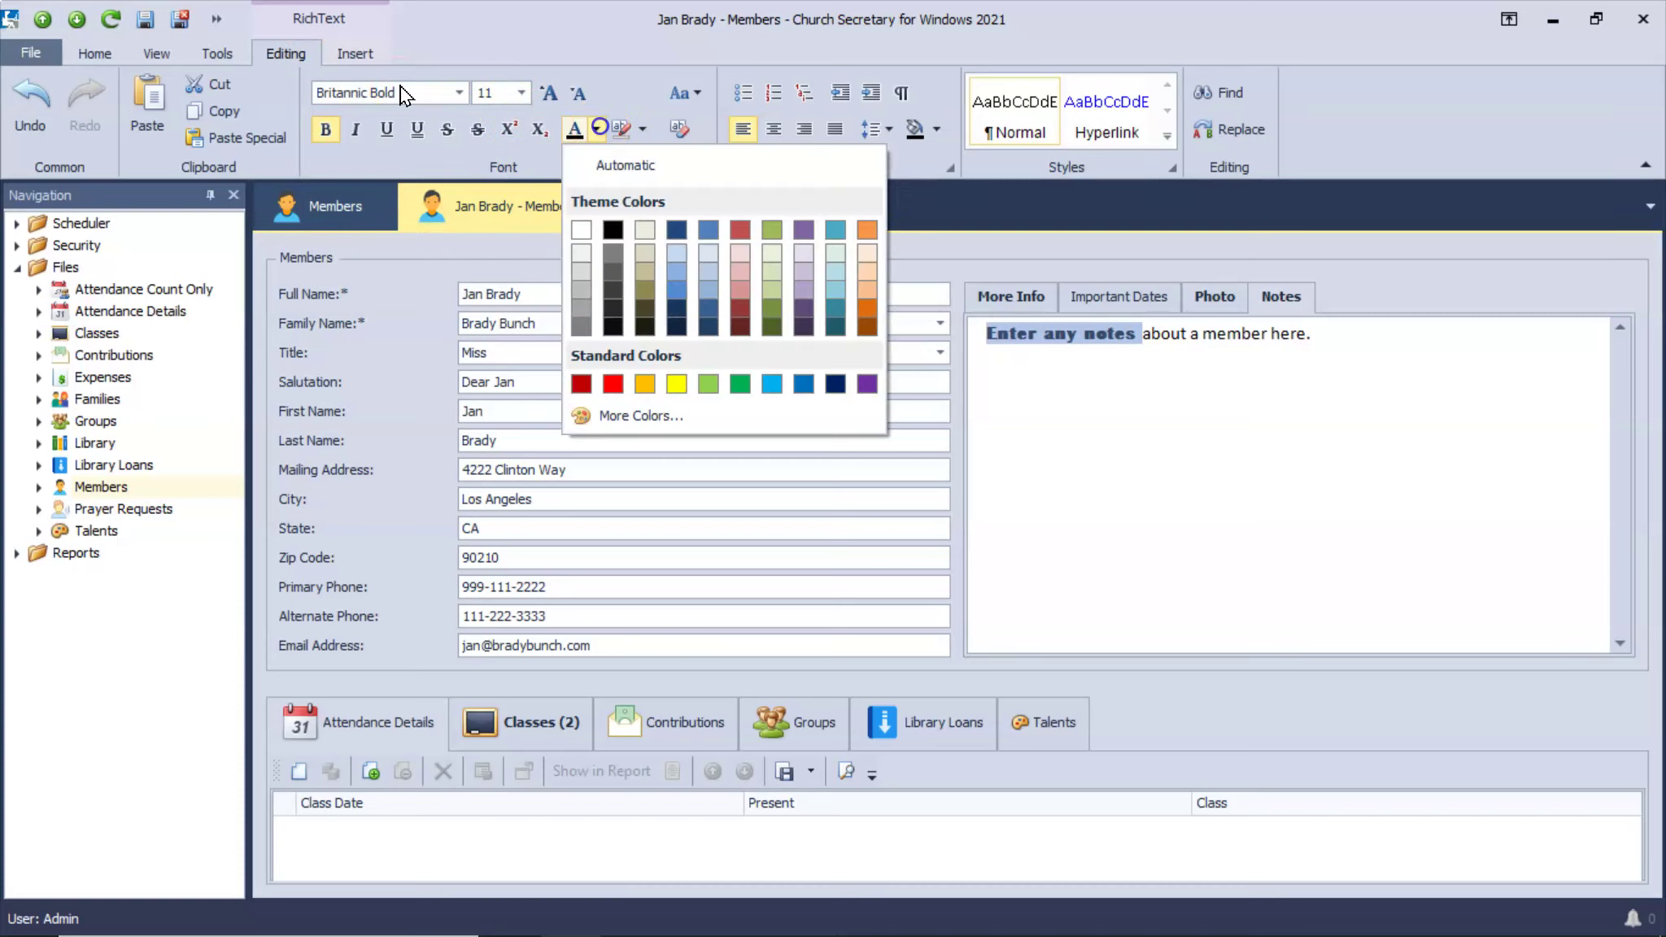
pyautogui.click(709, 232)
pyautogui.click(1038, 367)
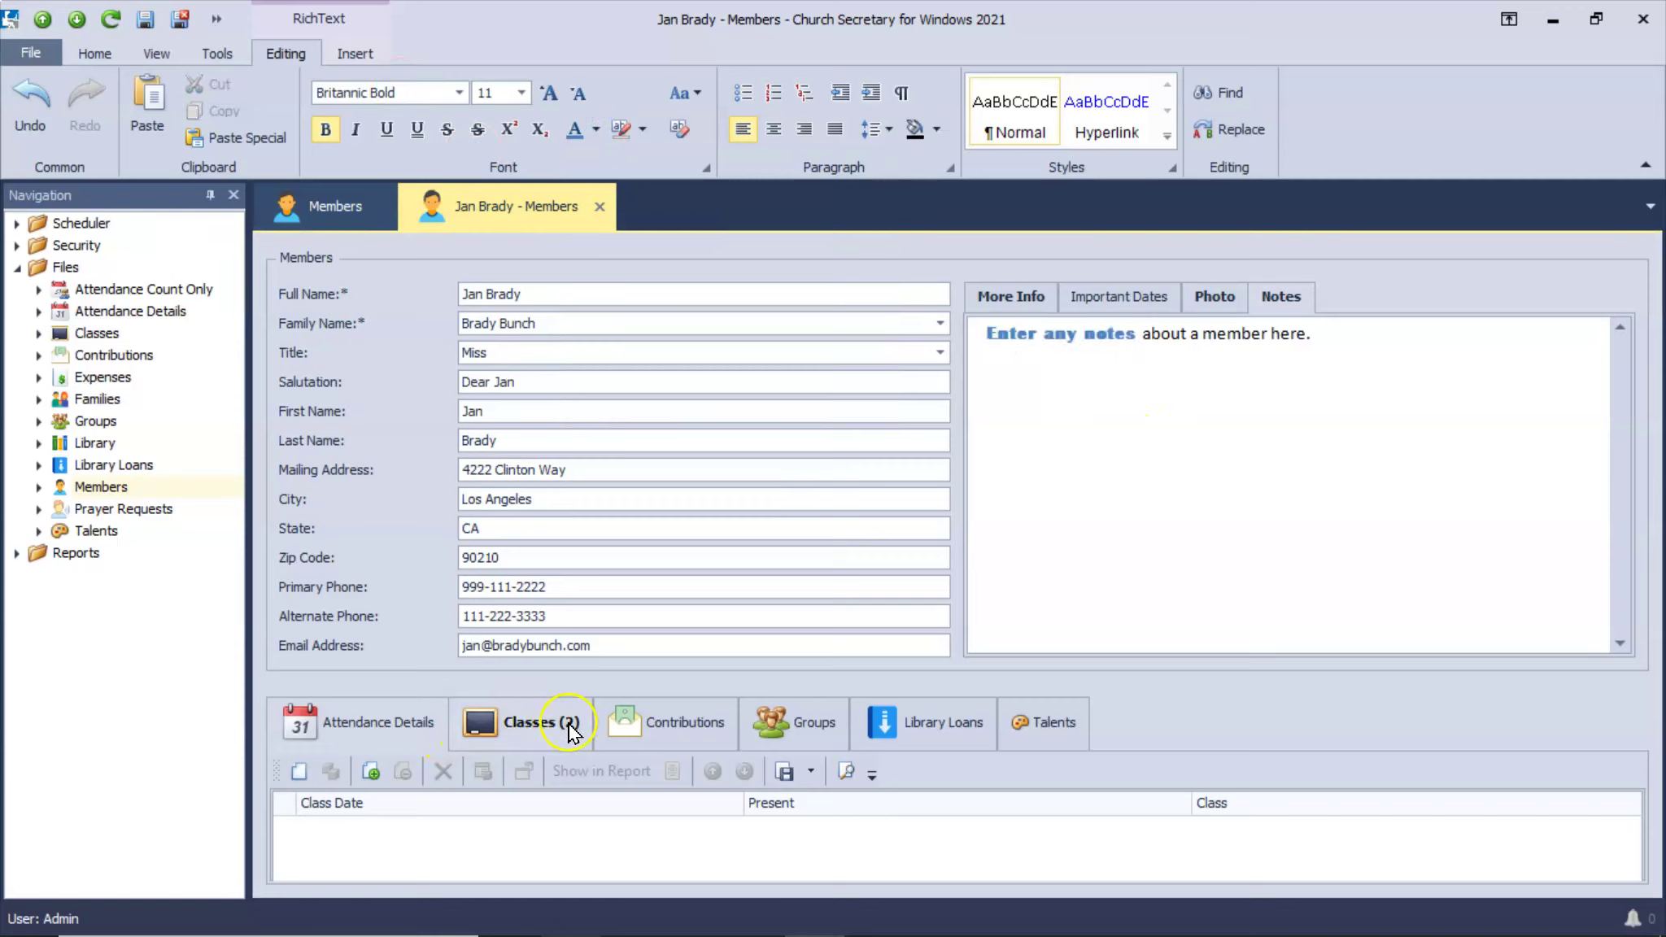
pyautogui.click(692, 725)
# Link the talents Choir, Cooking and Teacher to Jan's record
pyautogui.click(1039, 727)
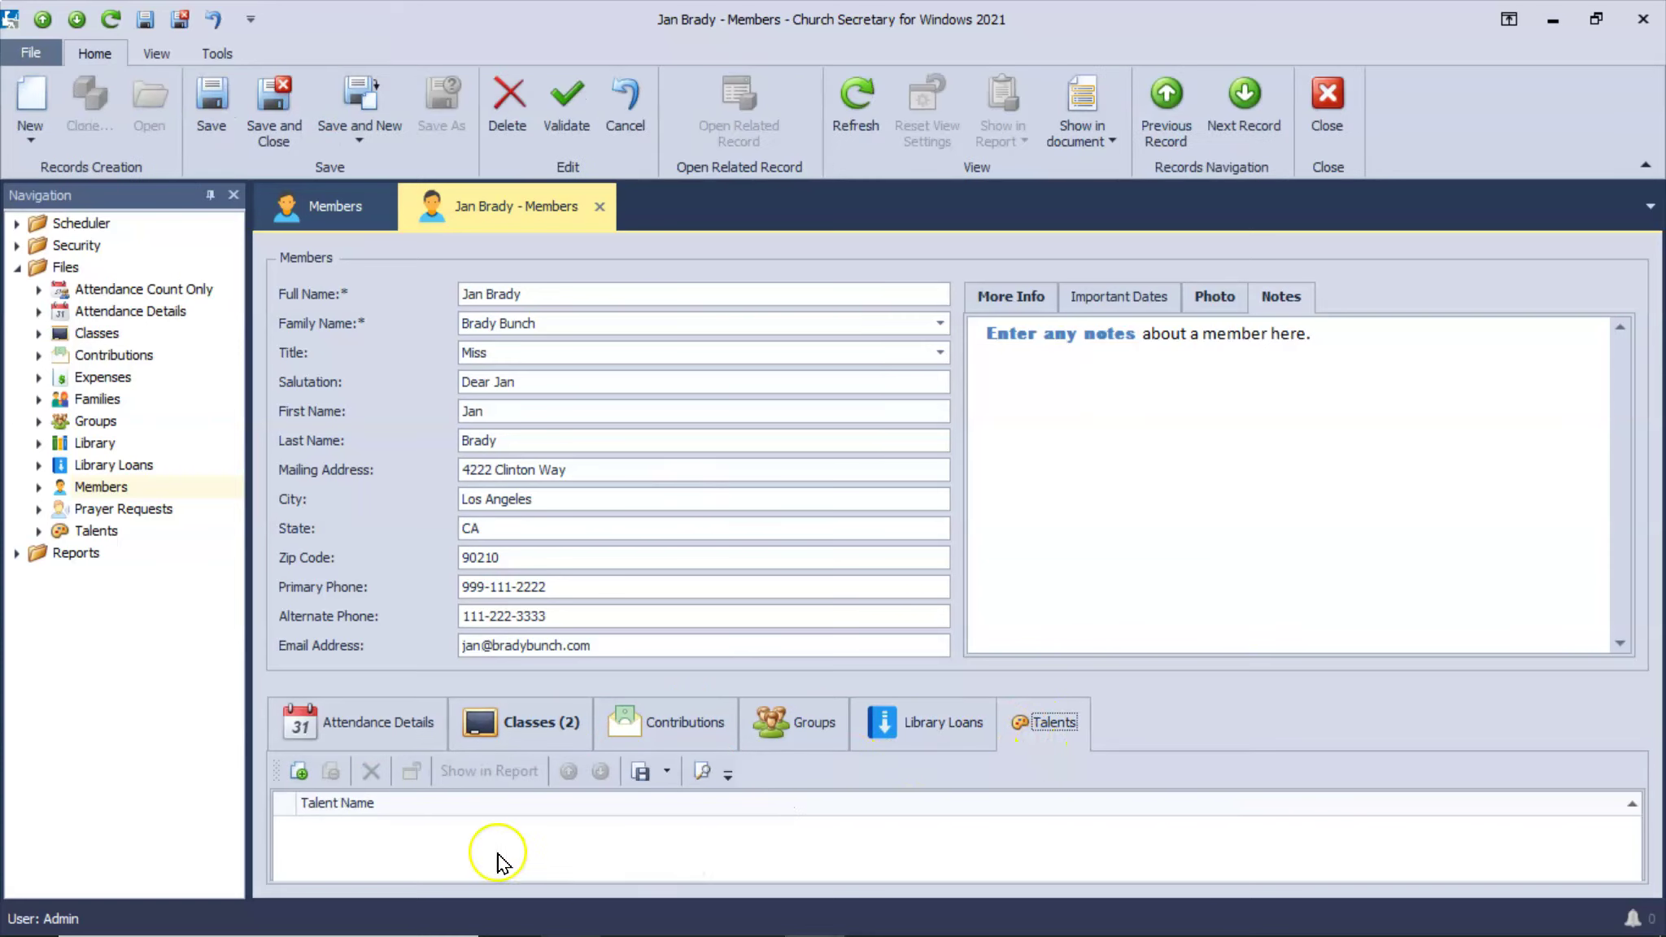
pyautogui.click(299, 771)
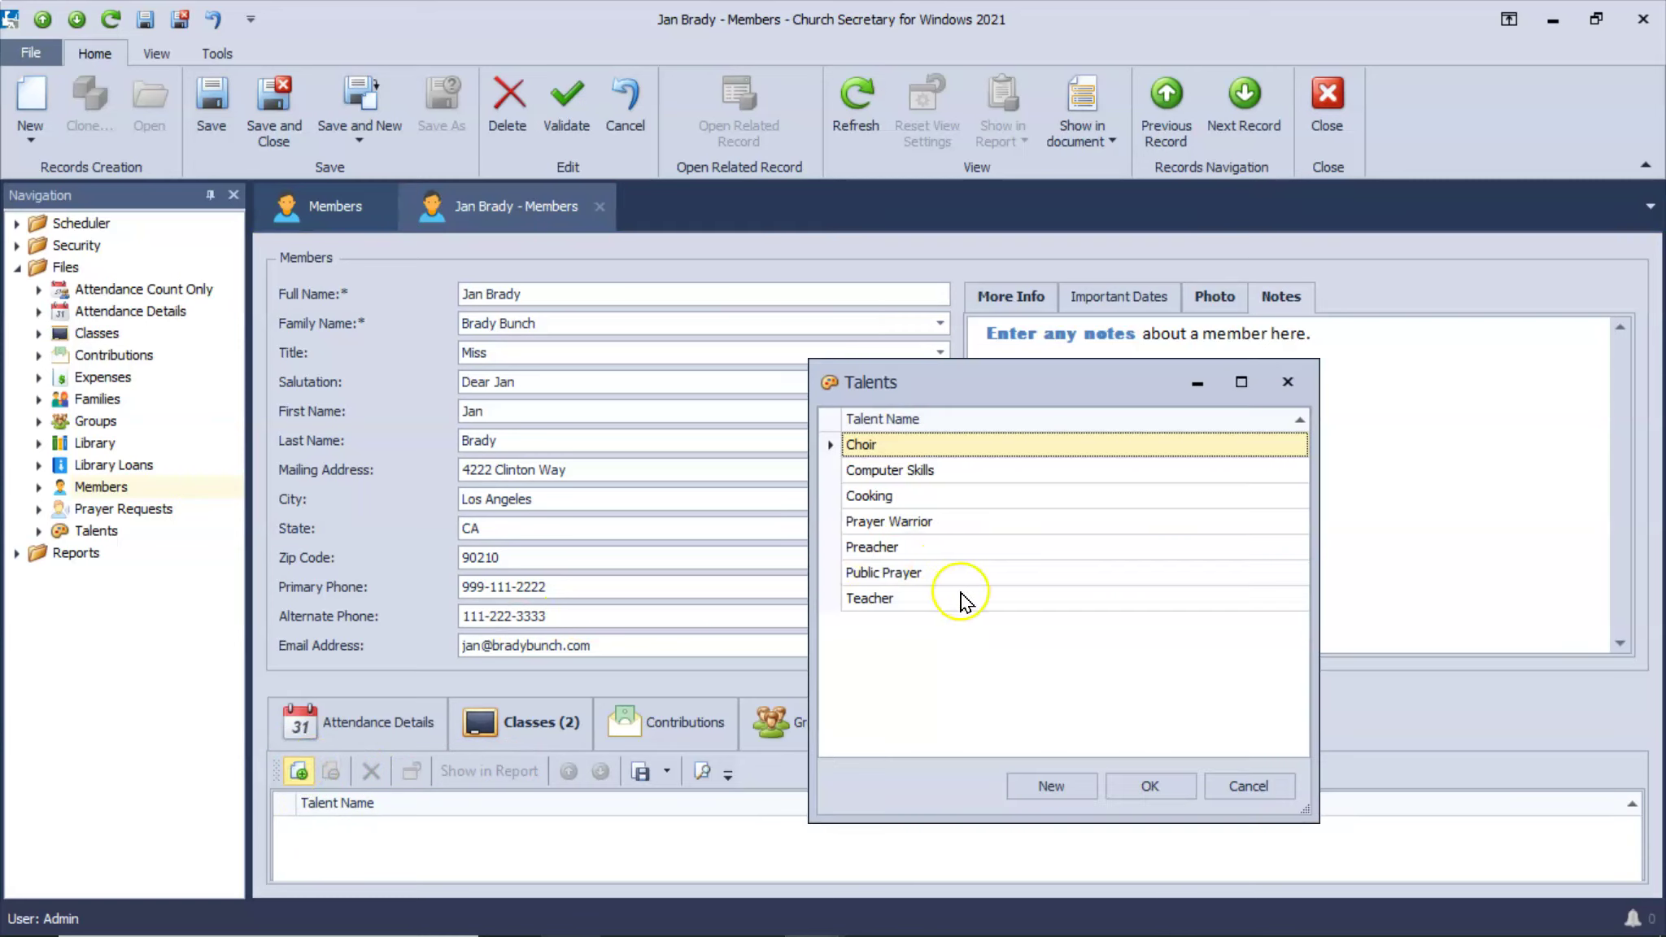
pyautogui.click(1145, 781)
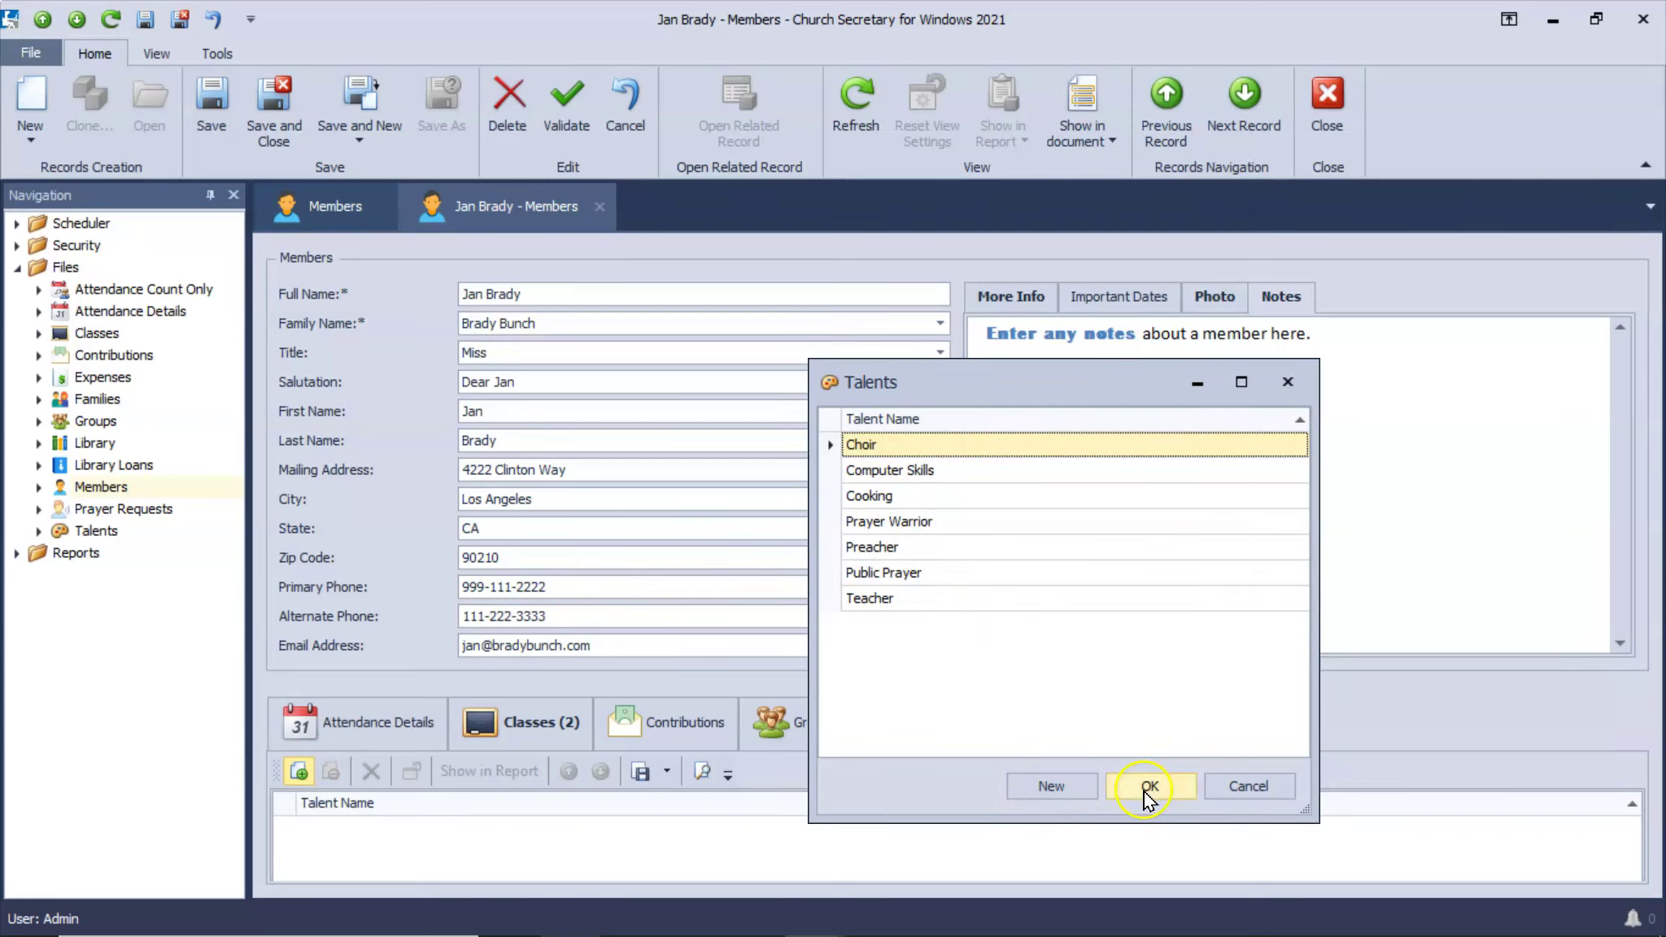
pyautogui.click(300, 771)
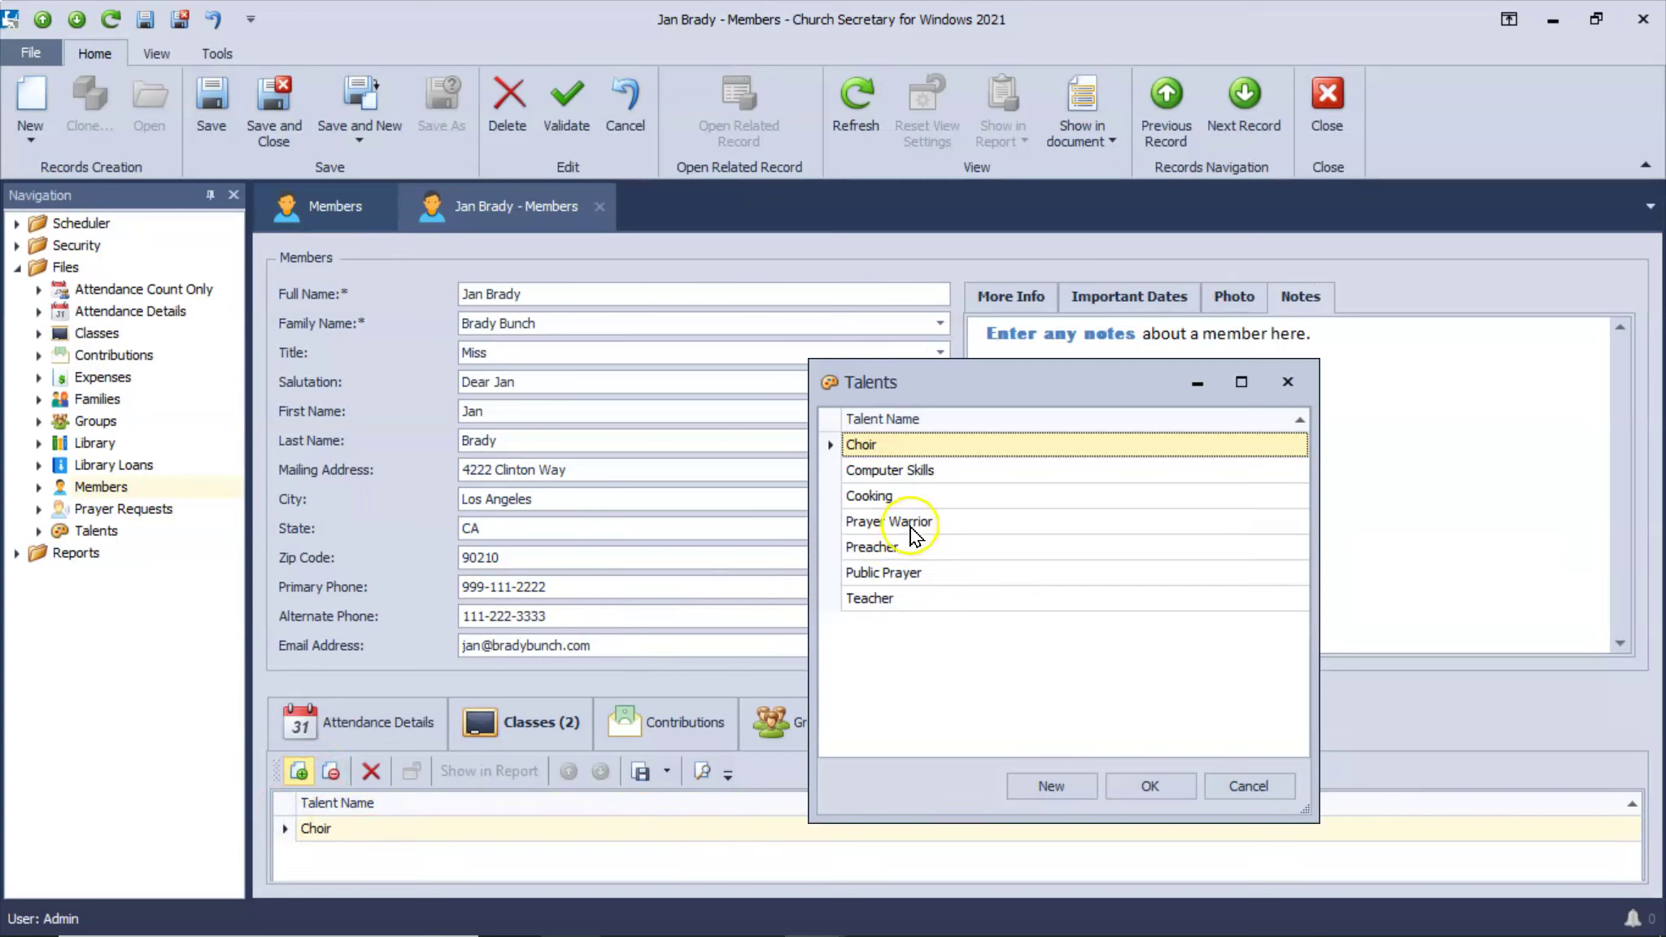
pyautogui.click(955, 494)
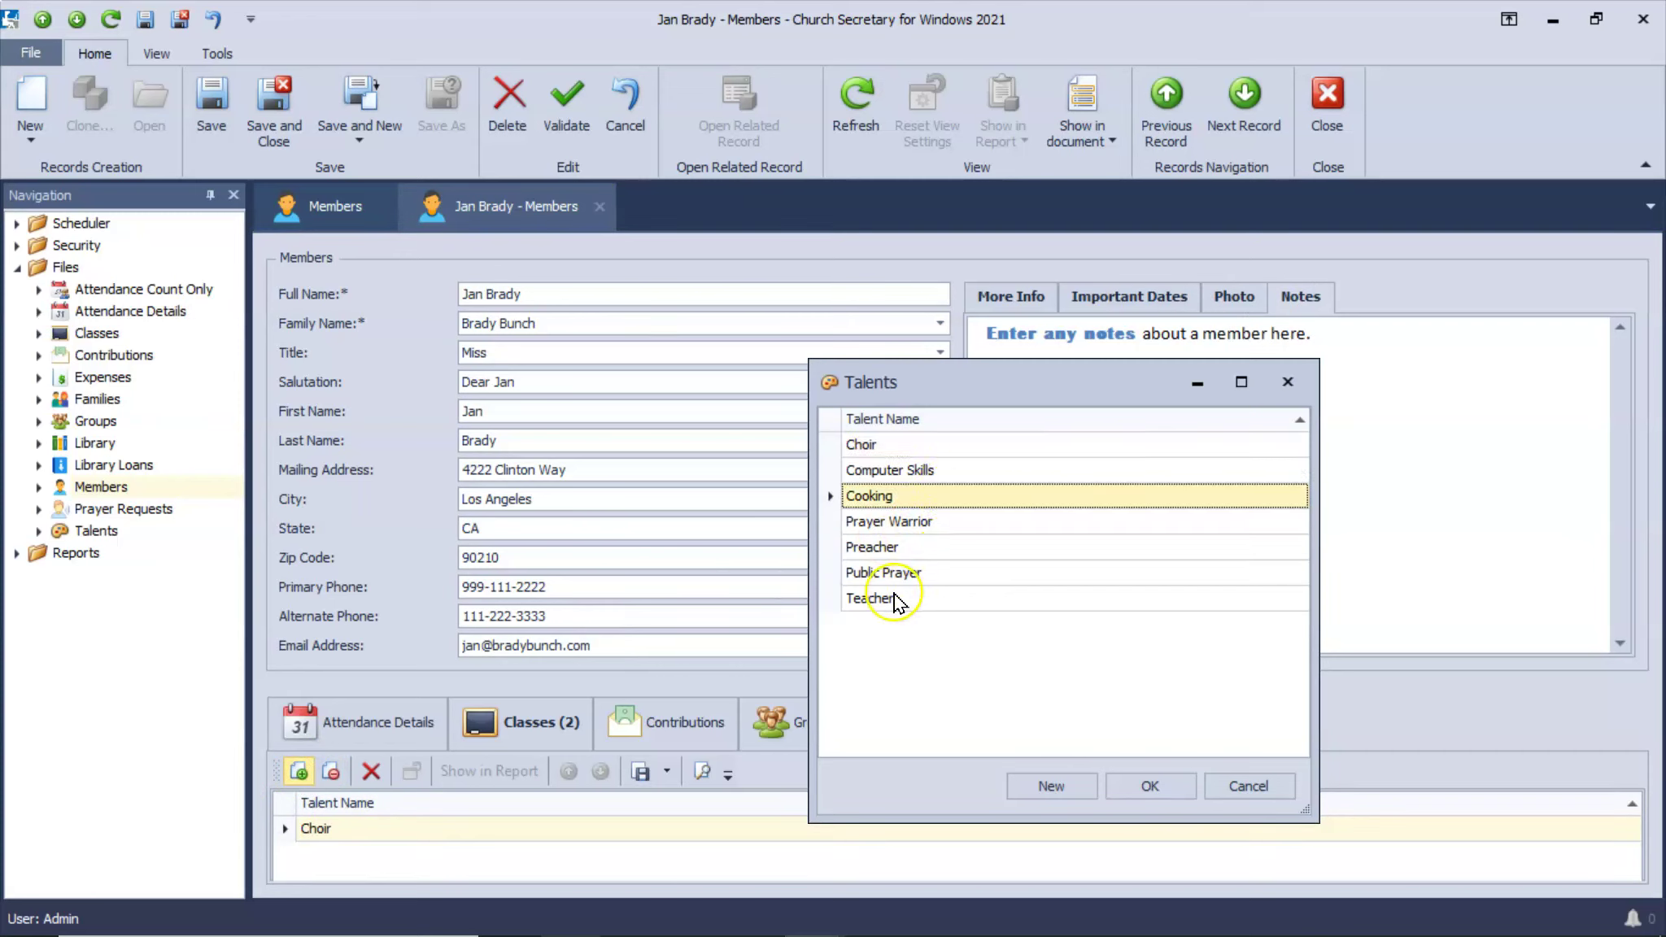
pyautogui.click(896, 602)
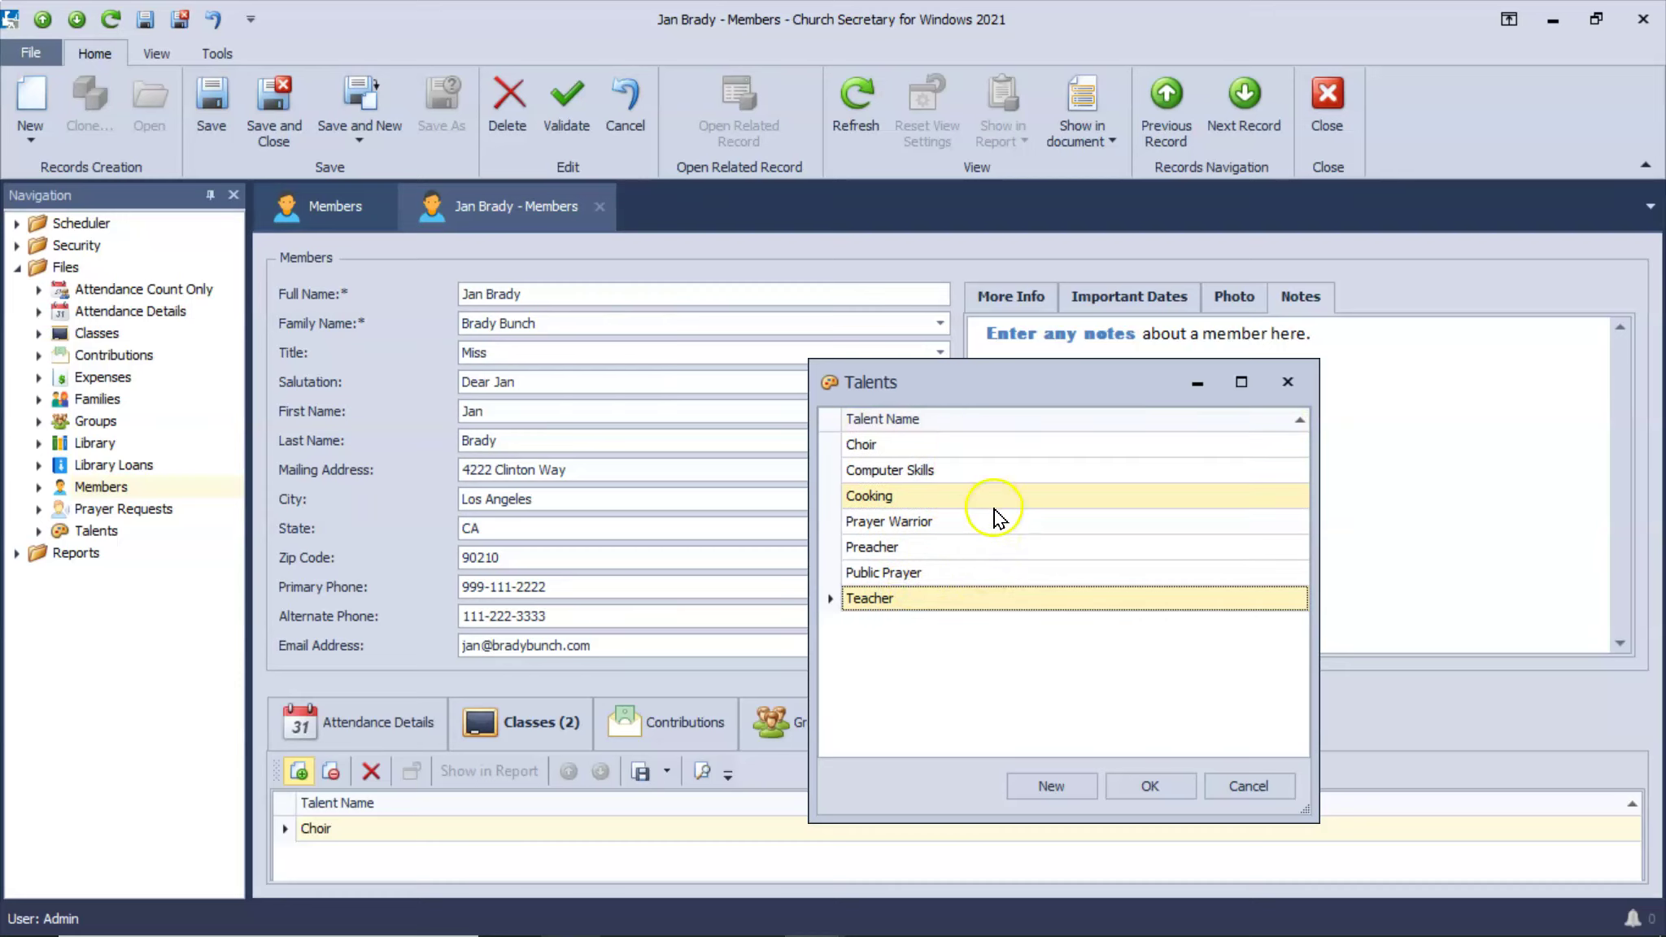
pyautogui.click(1147, 783)
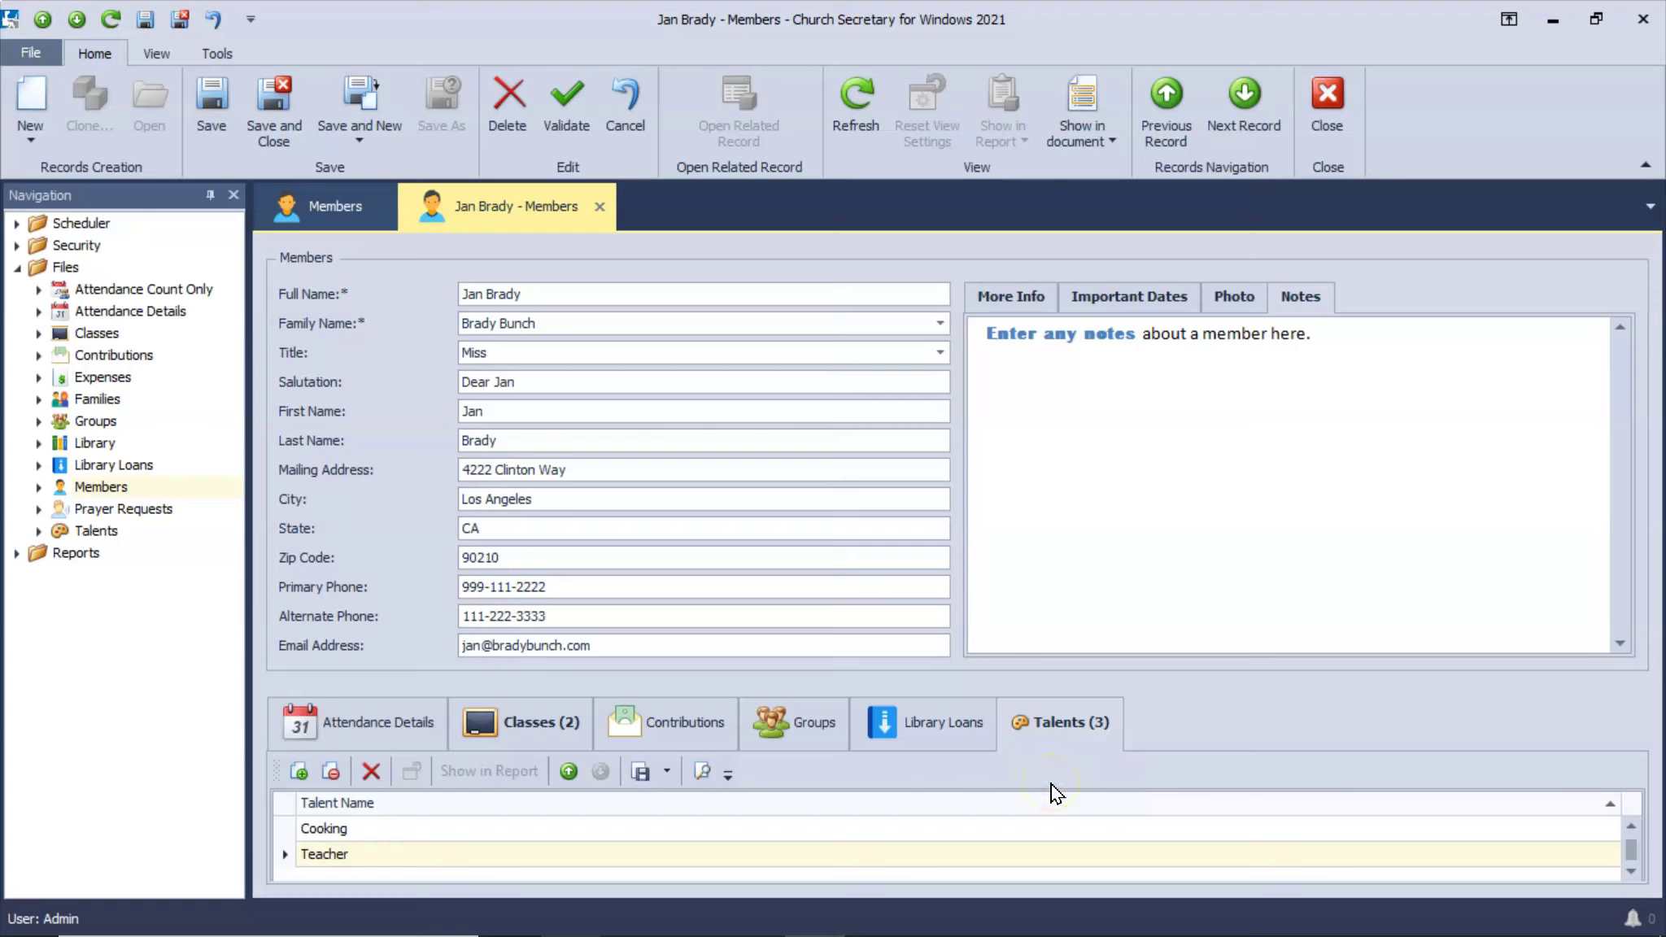
# Enroll Jan in the Sun AM - Jr High class, bringing her to three classes
pyautogui.click(489, 732)
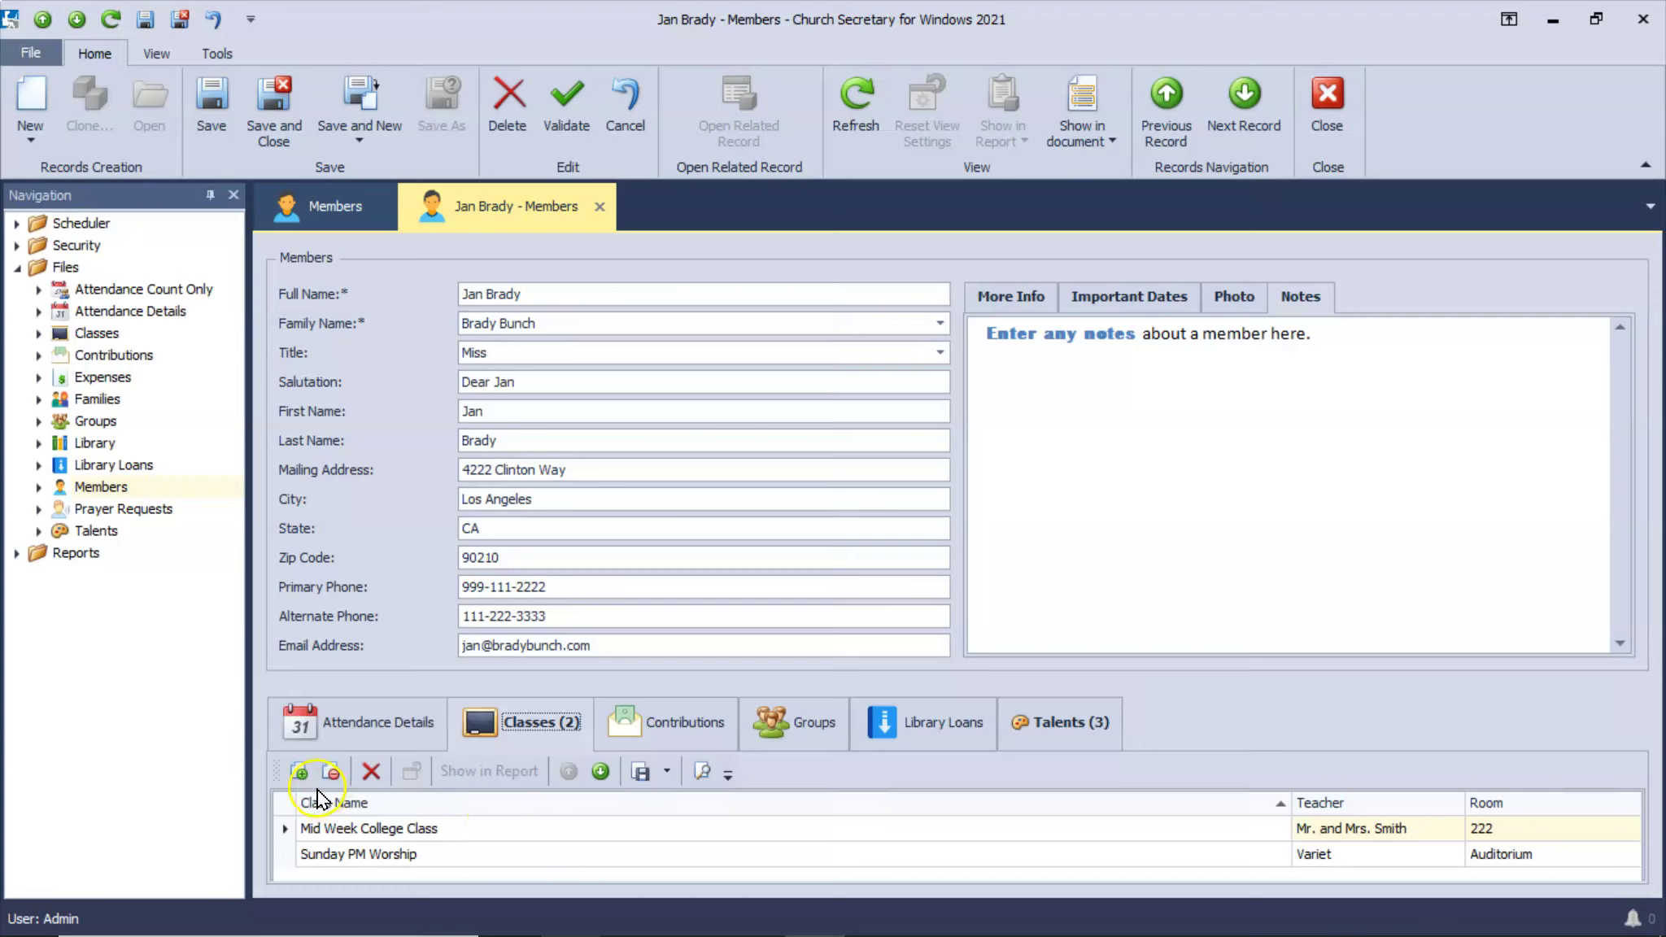
pyautogui.click(298, 772)
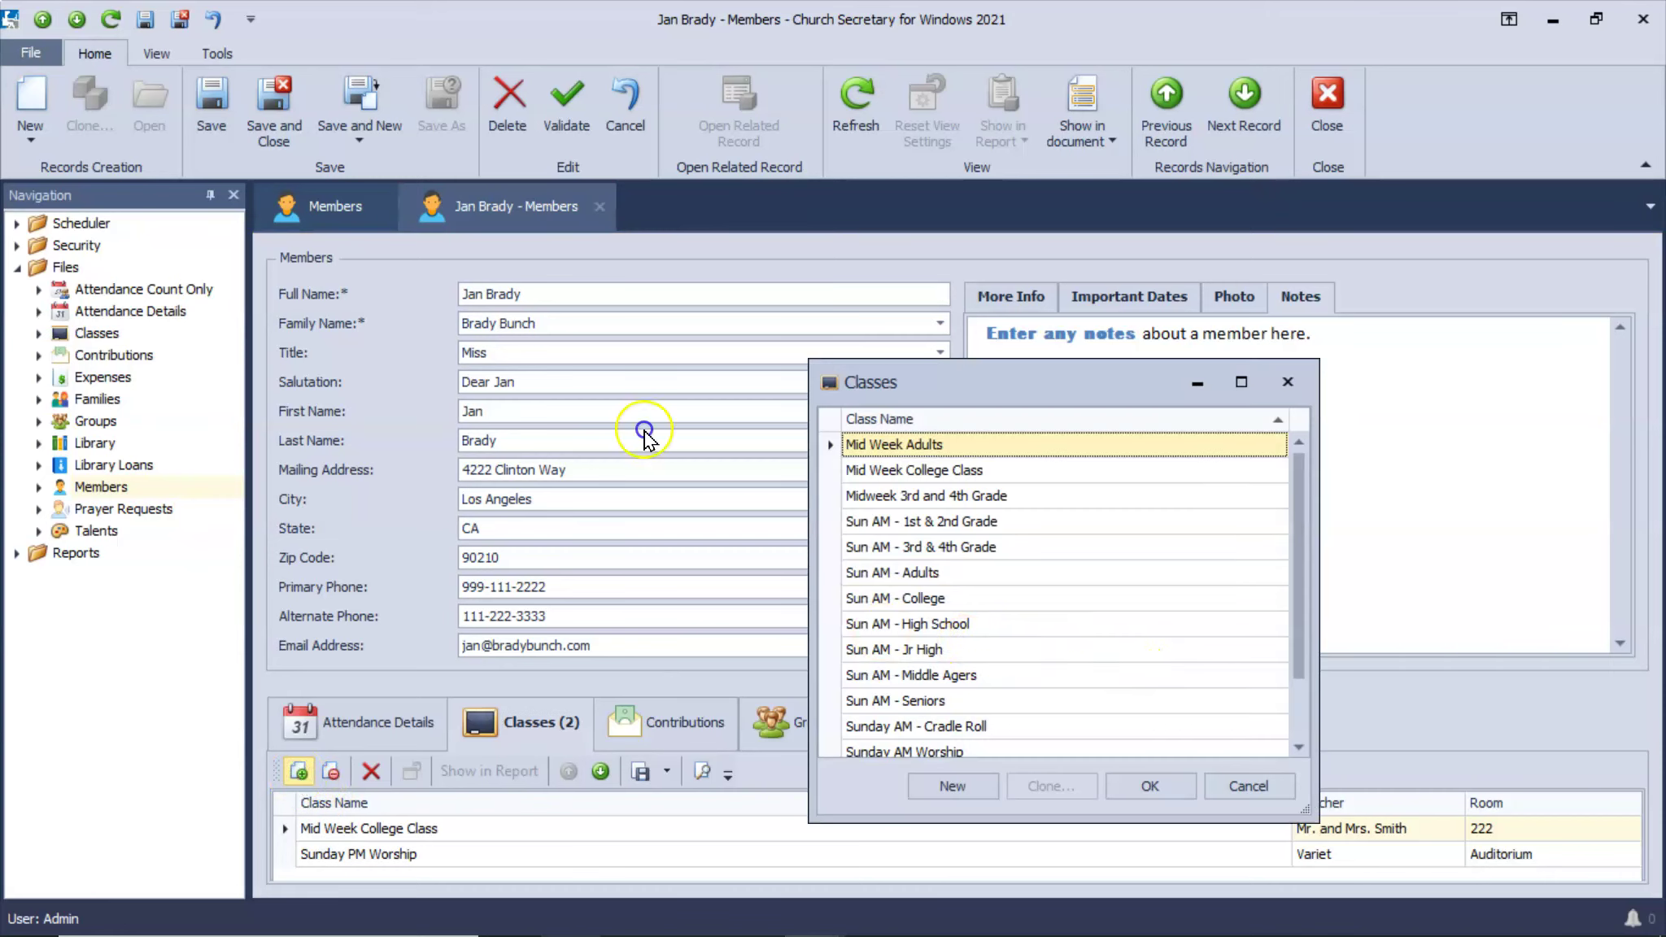
pyautogui.click(968, 649)
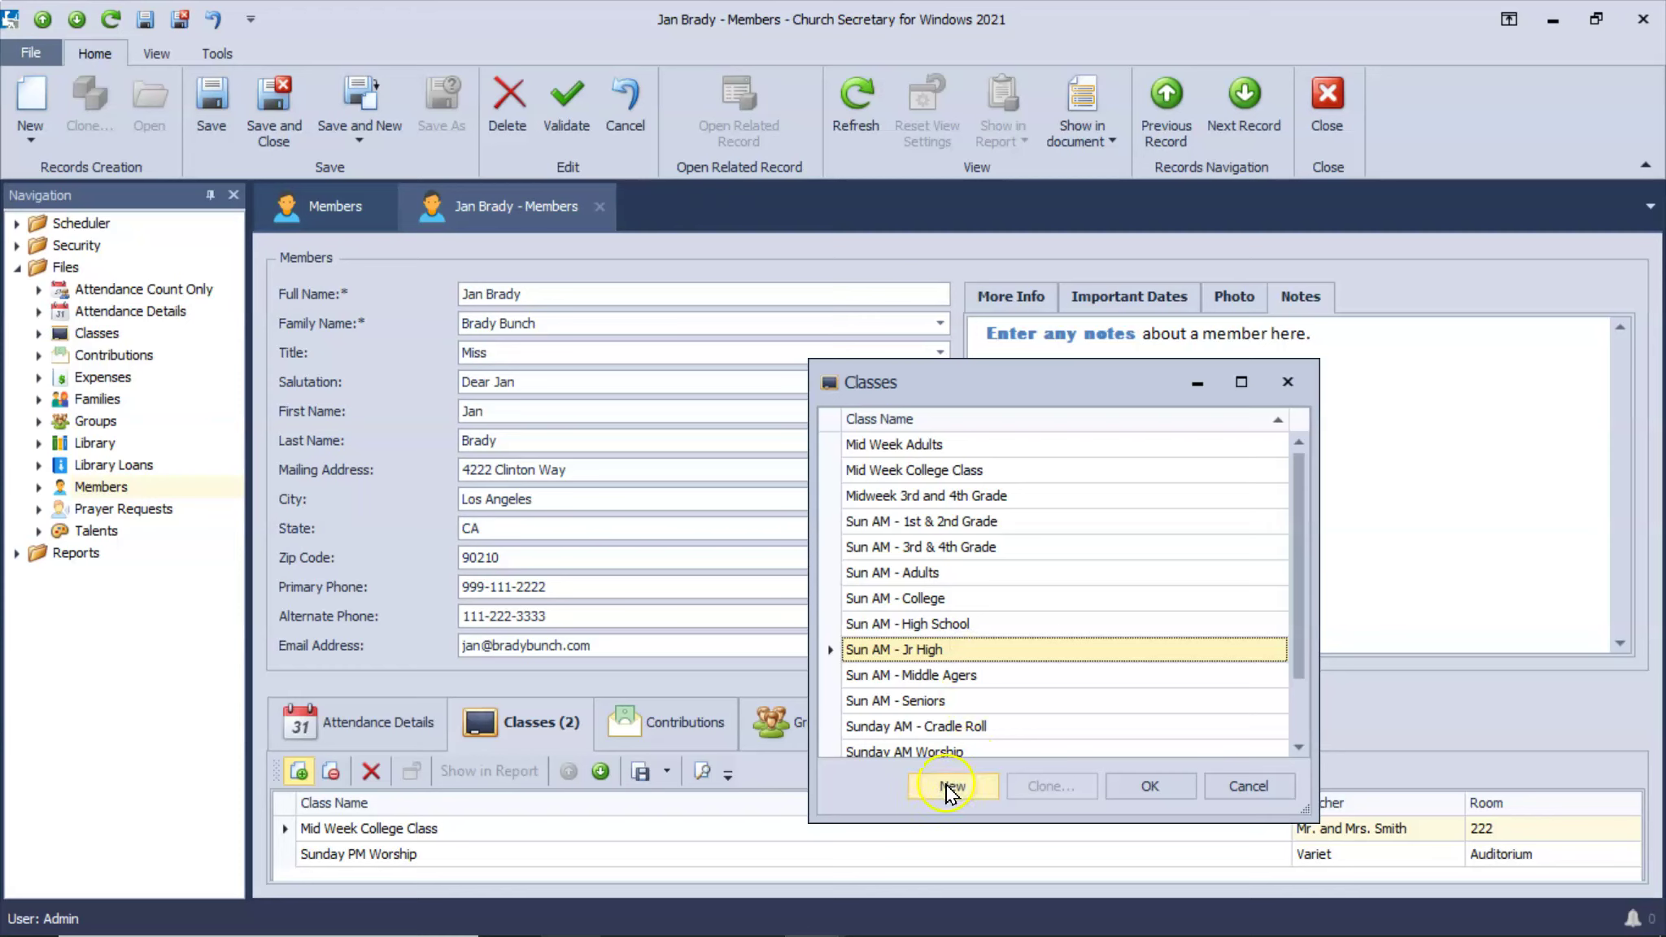
pyautogui.click(1108, 777)
pyautogui.click(1133, 785)
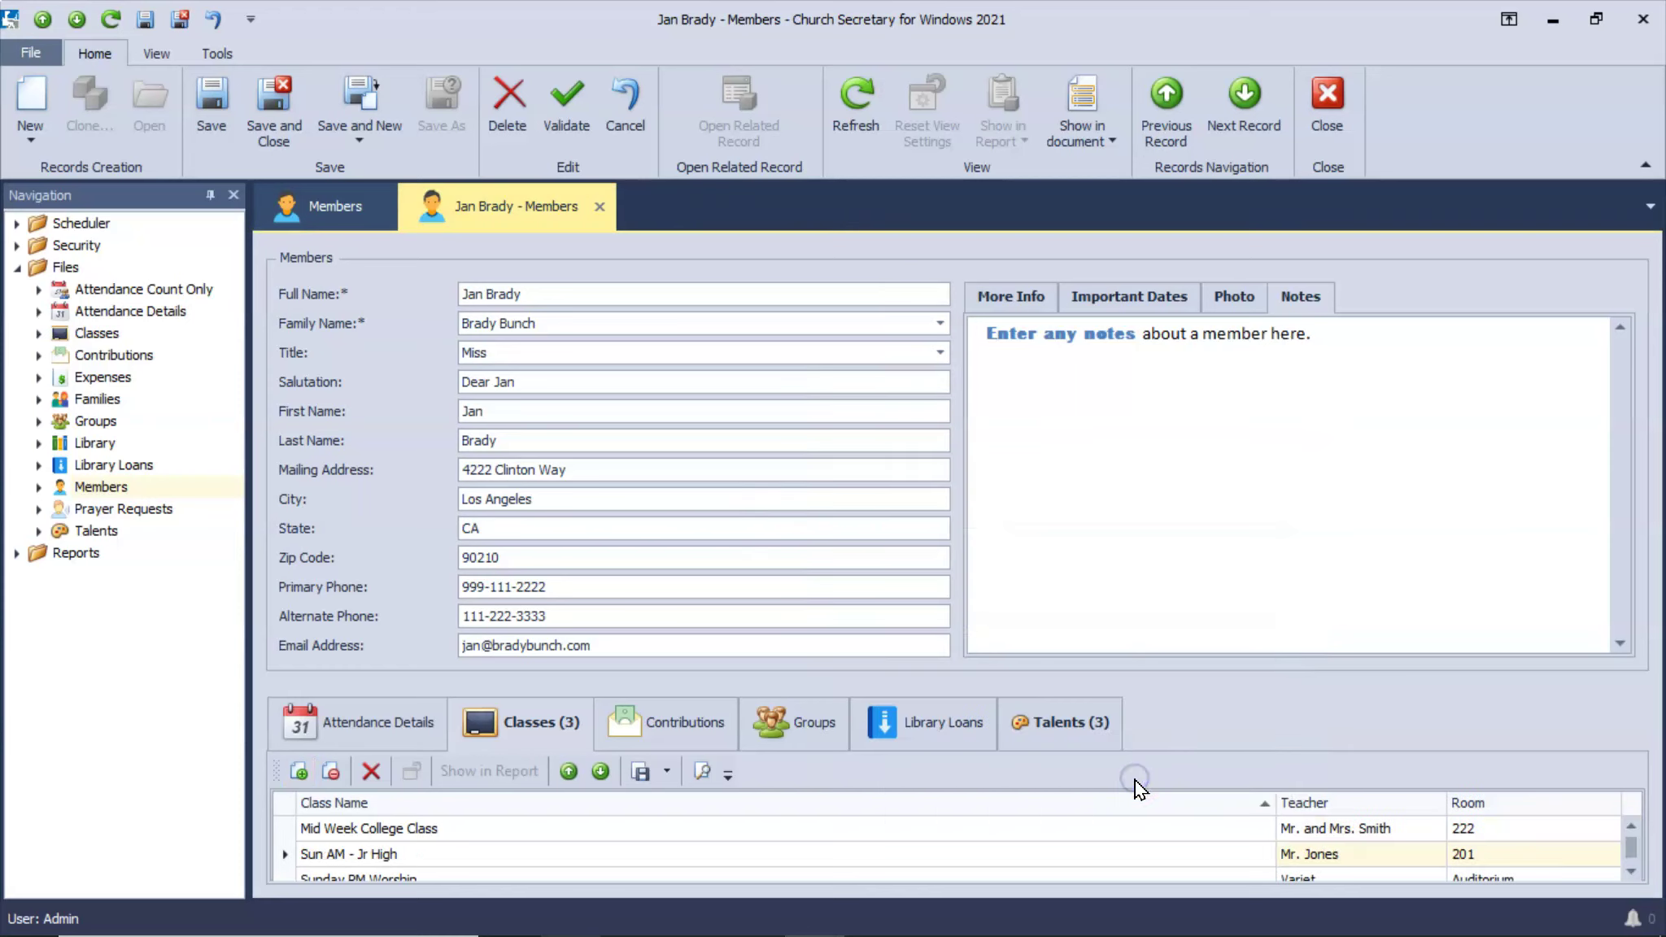
pyautogui.click(298, 773)
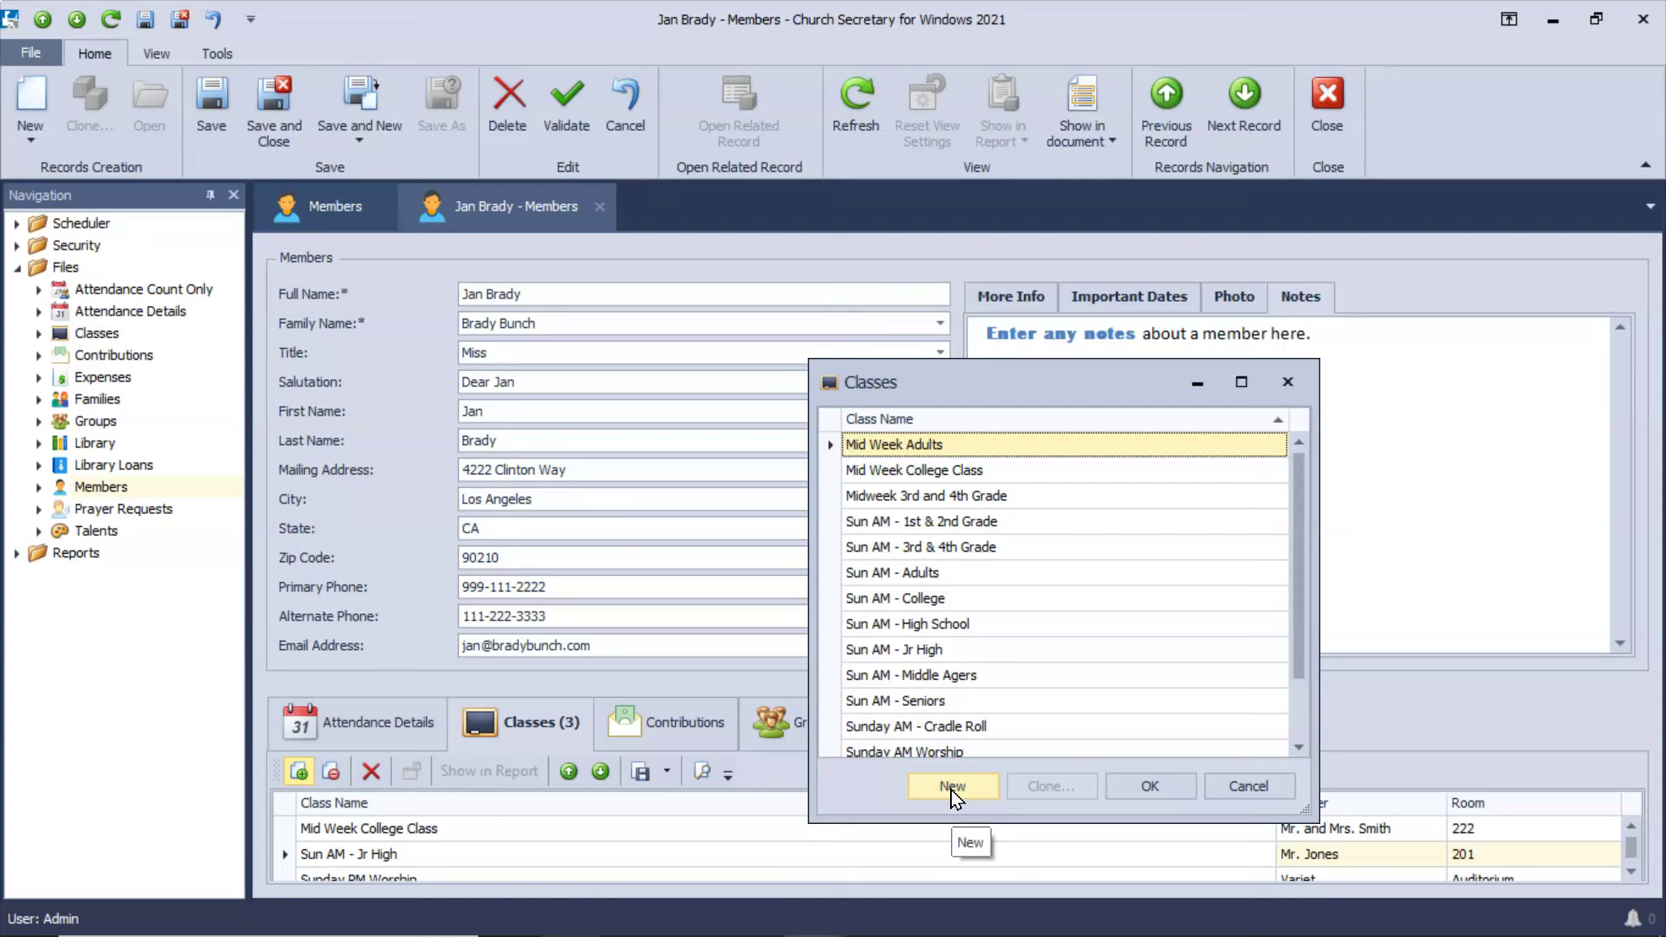
pyautogui.click(1252, 783)
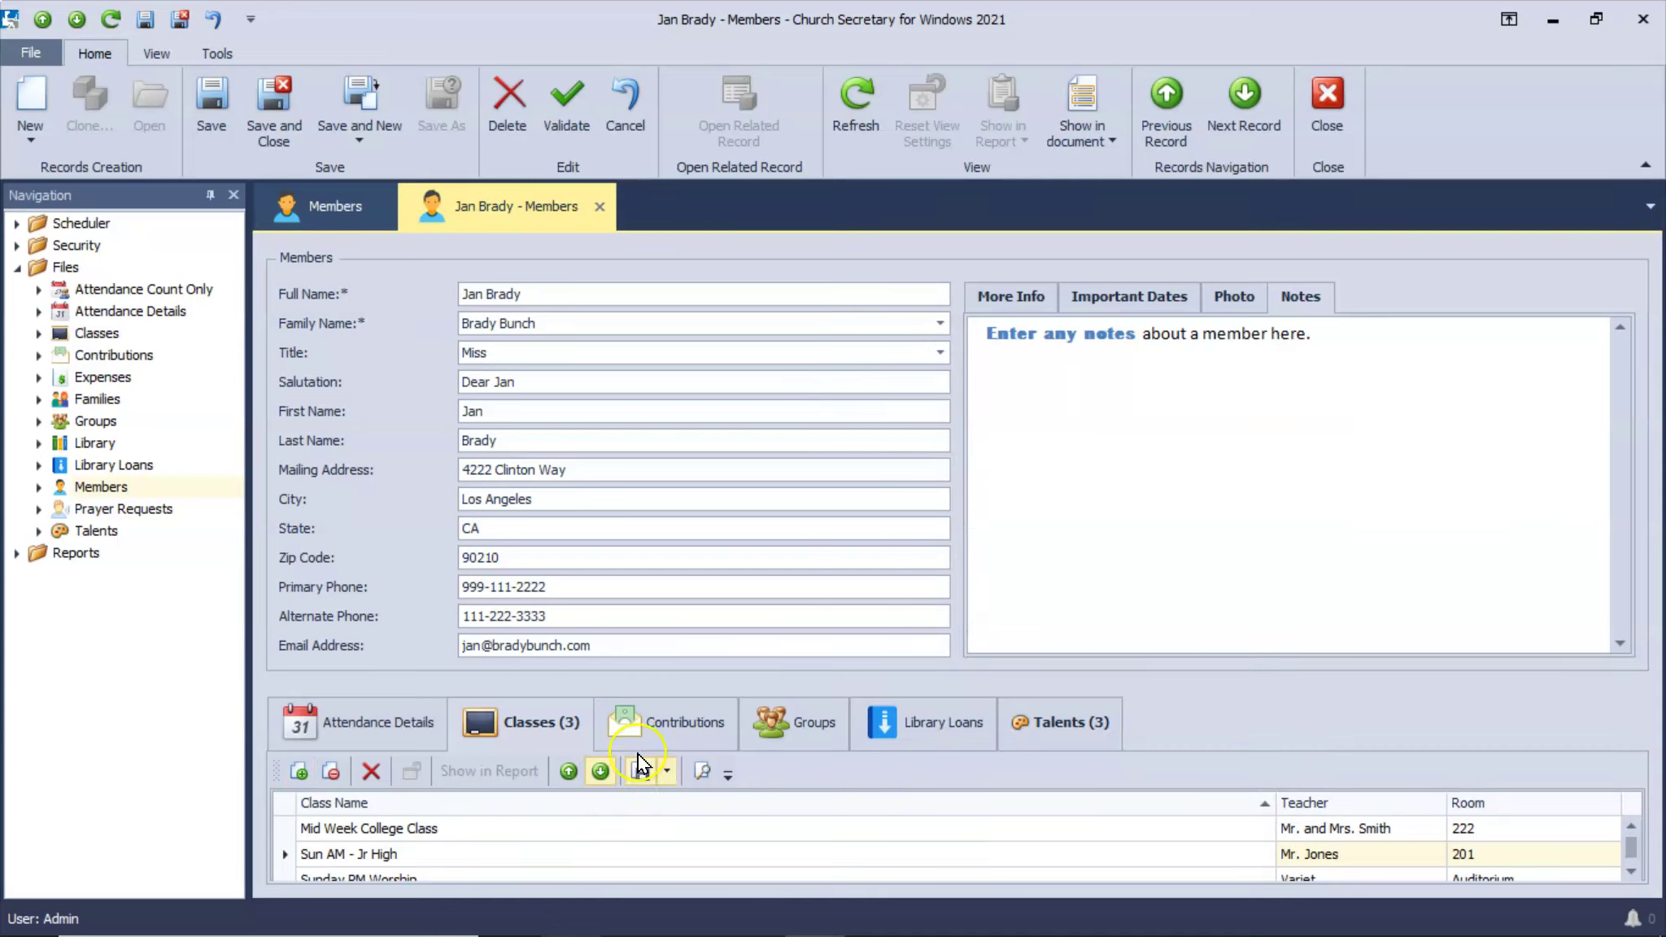
# Create a new $20 contribution to the General fund, keeping Deductible as Yes
pyautogui.click(687, 731)
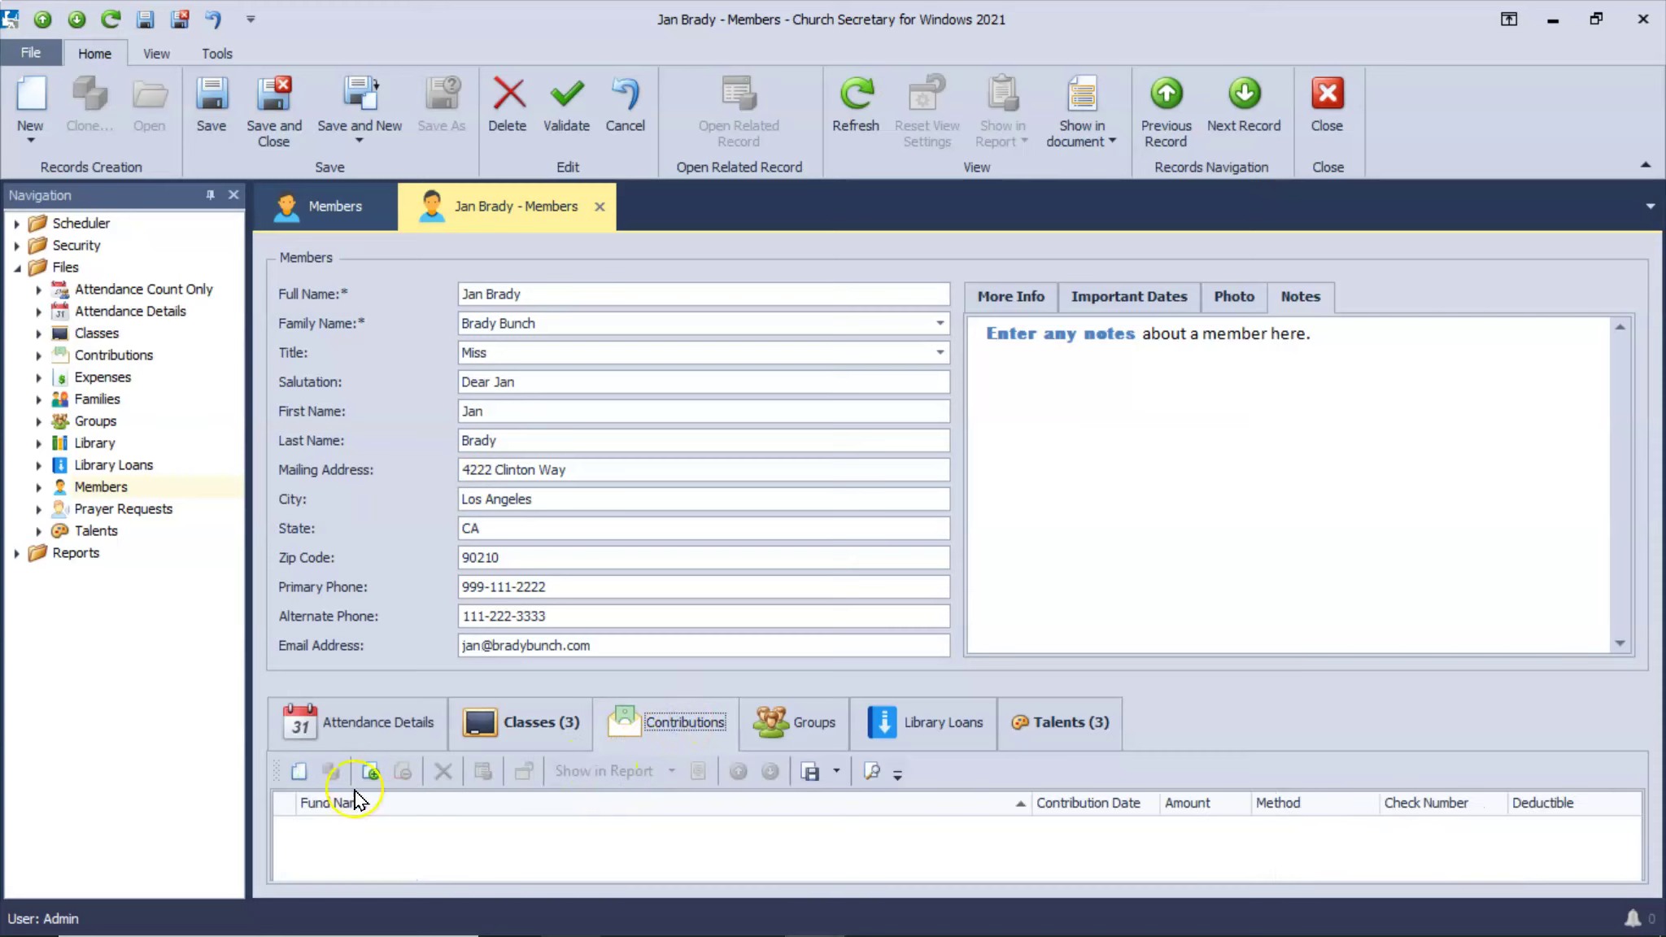
pyautogui.click(299, 775)
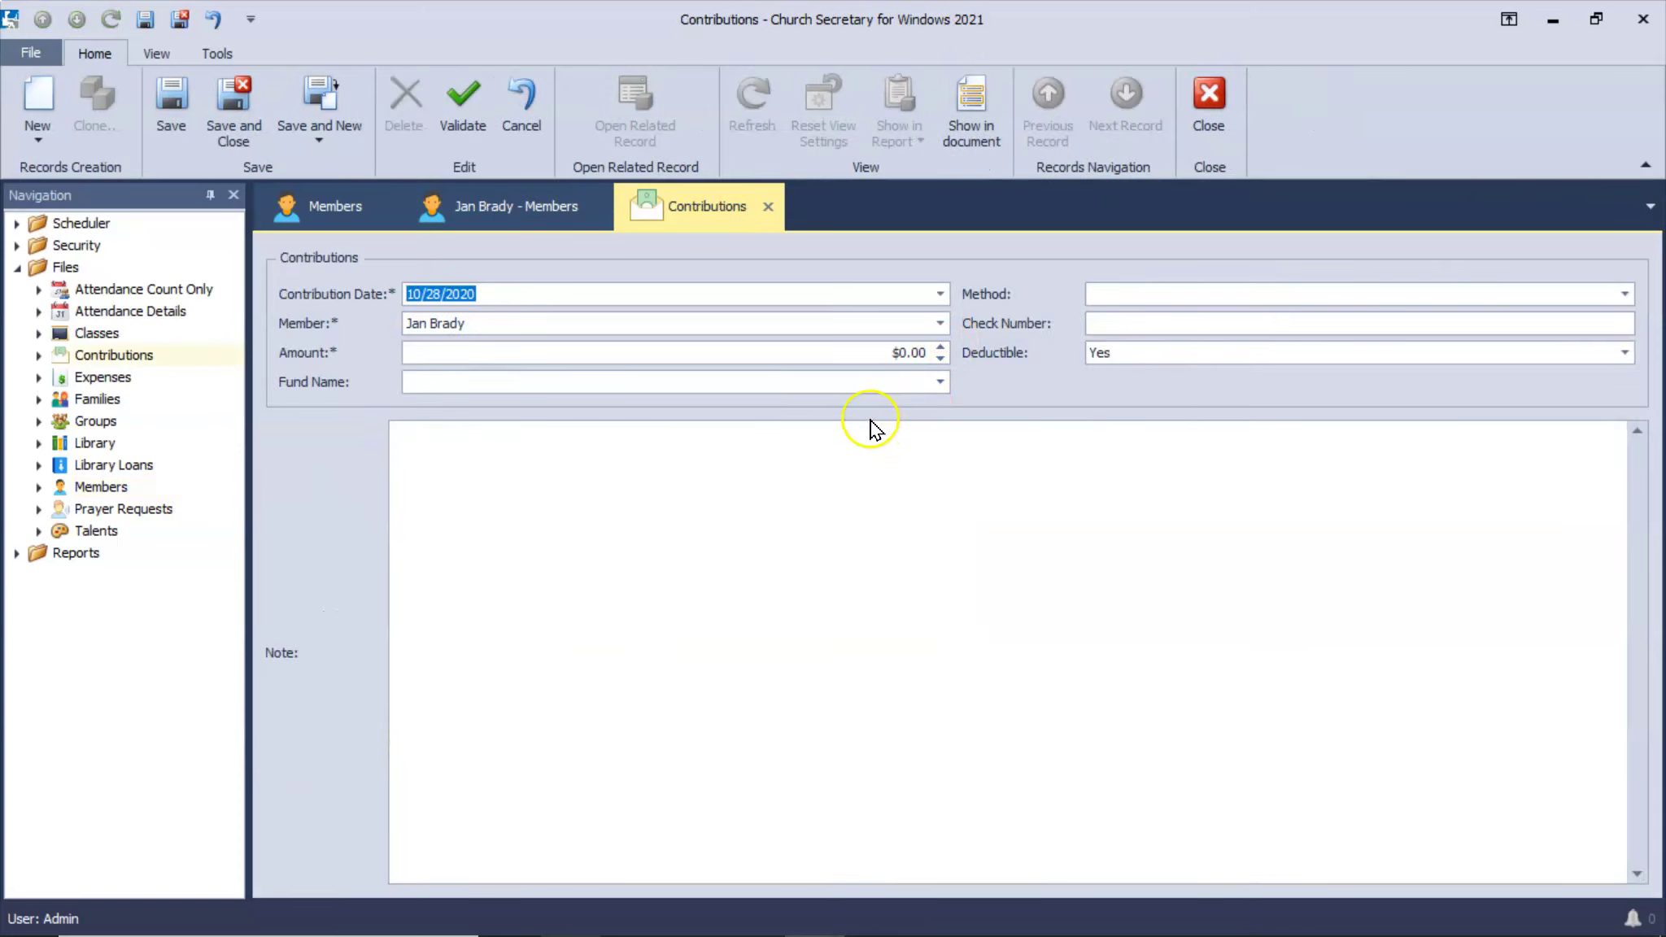
pyautogui.click(901, 350)
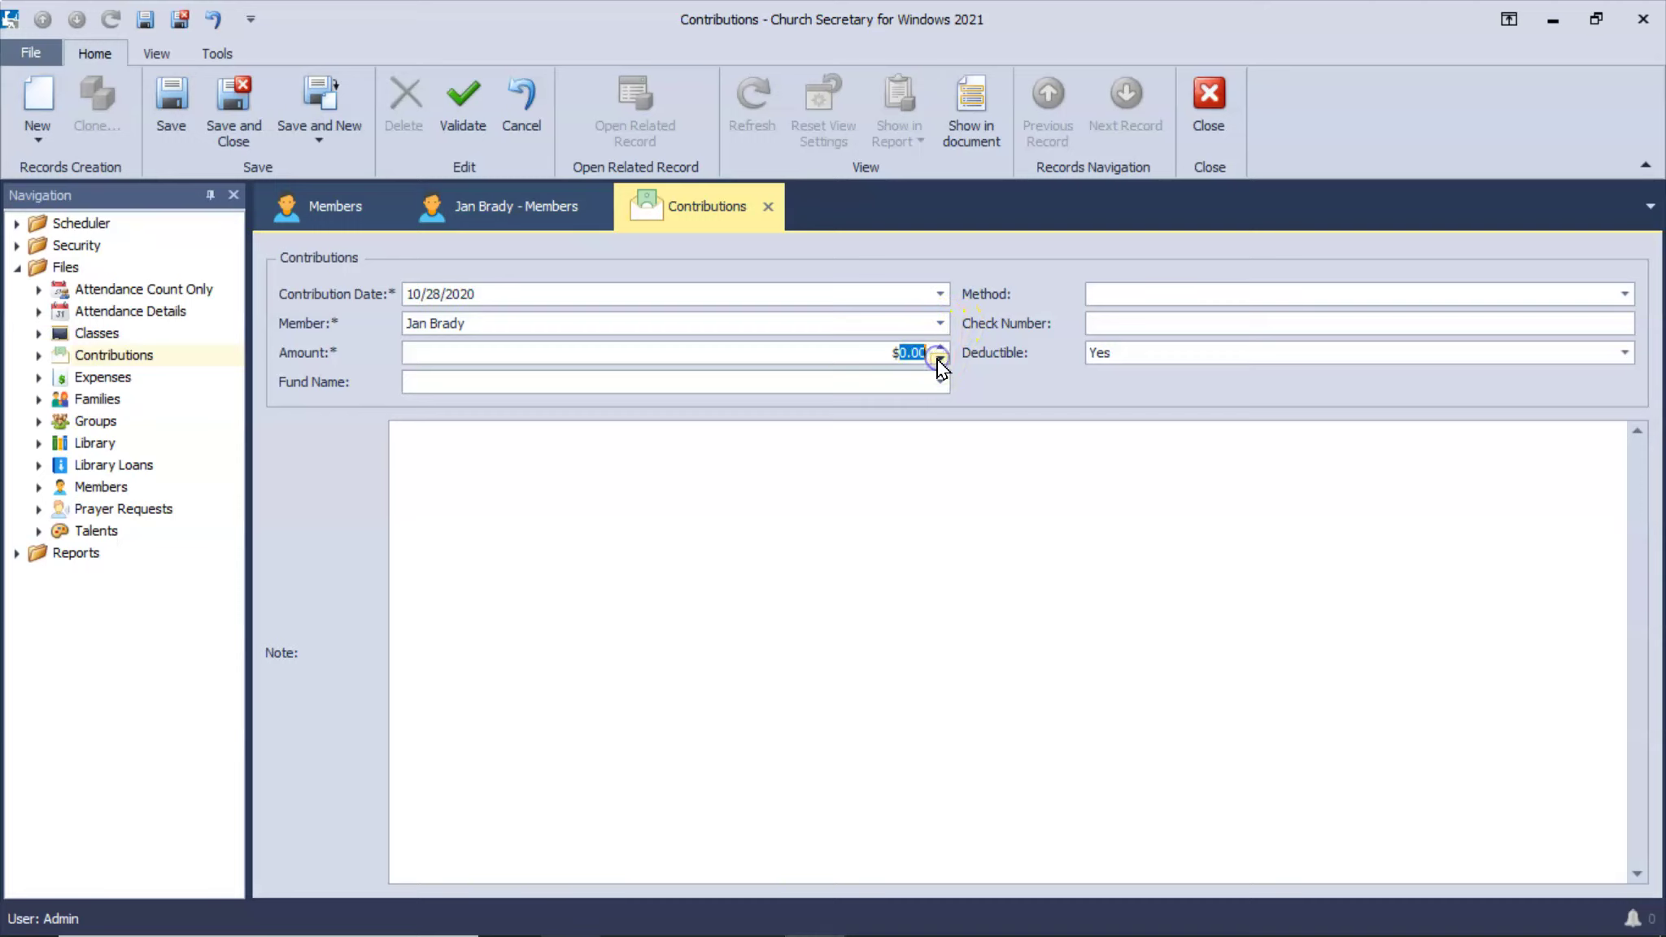
pyautogui.write('20')
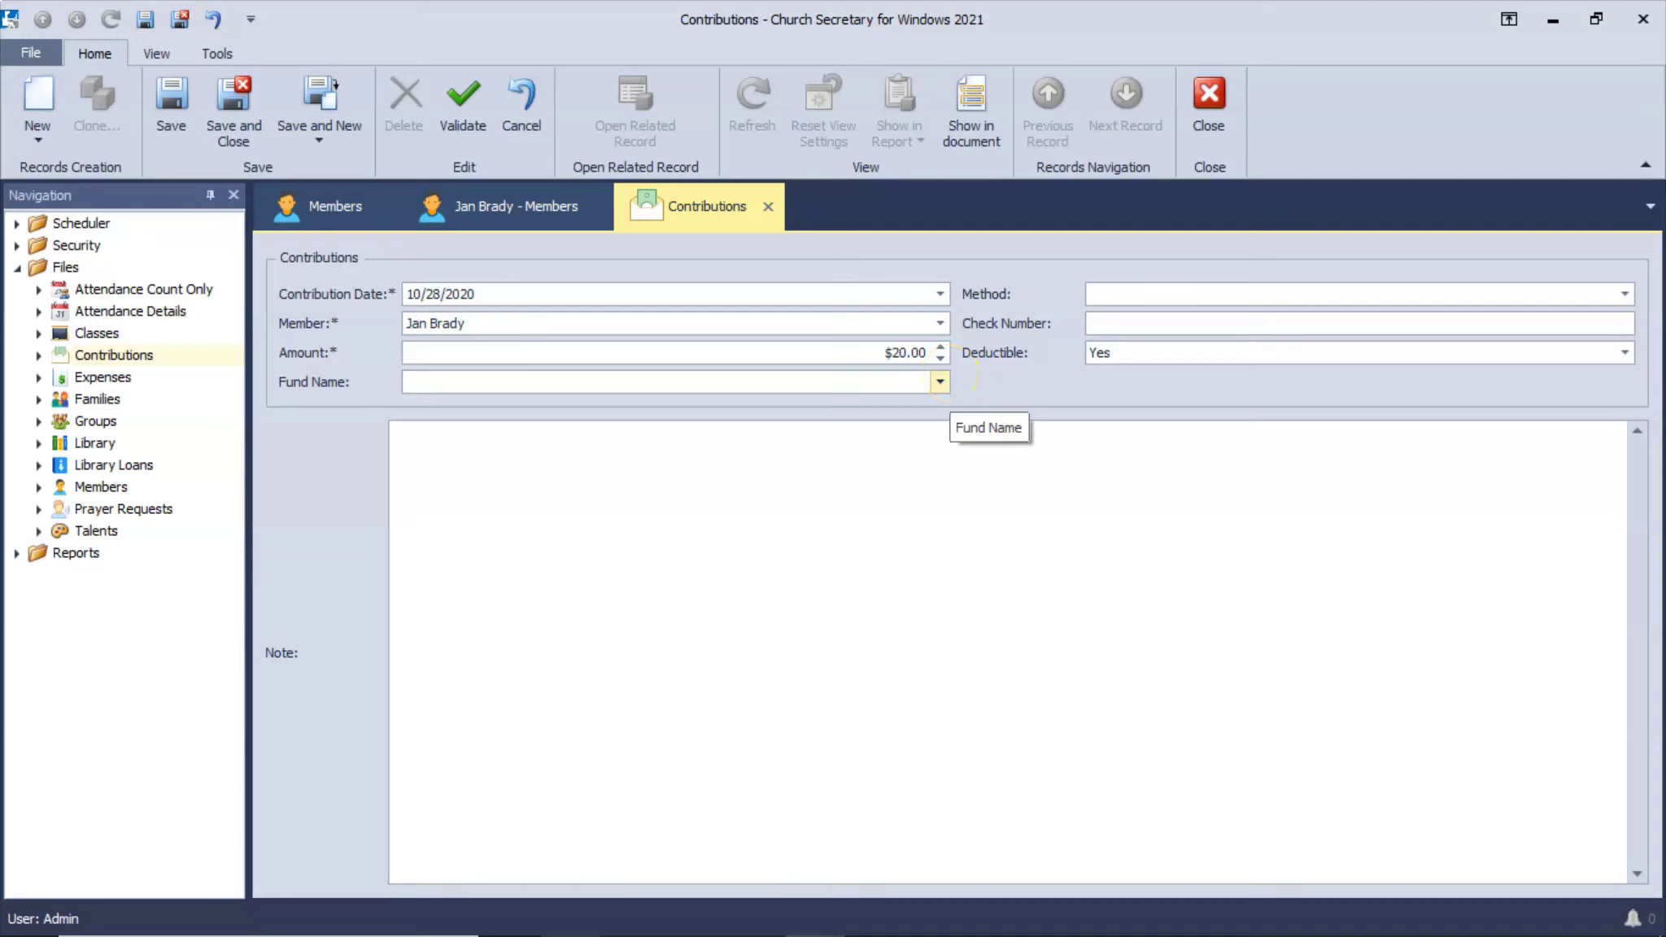
pyautogui.click(939, 381)
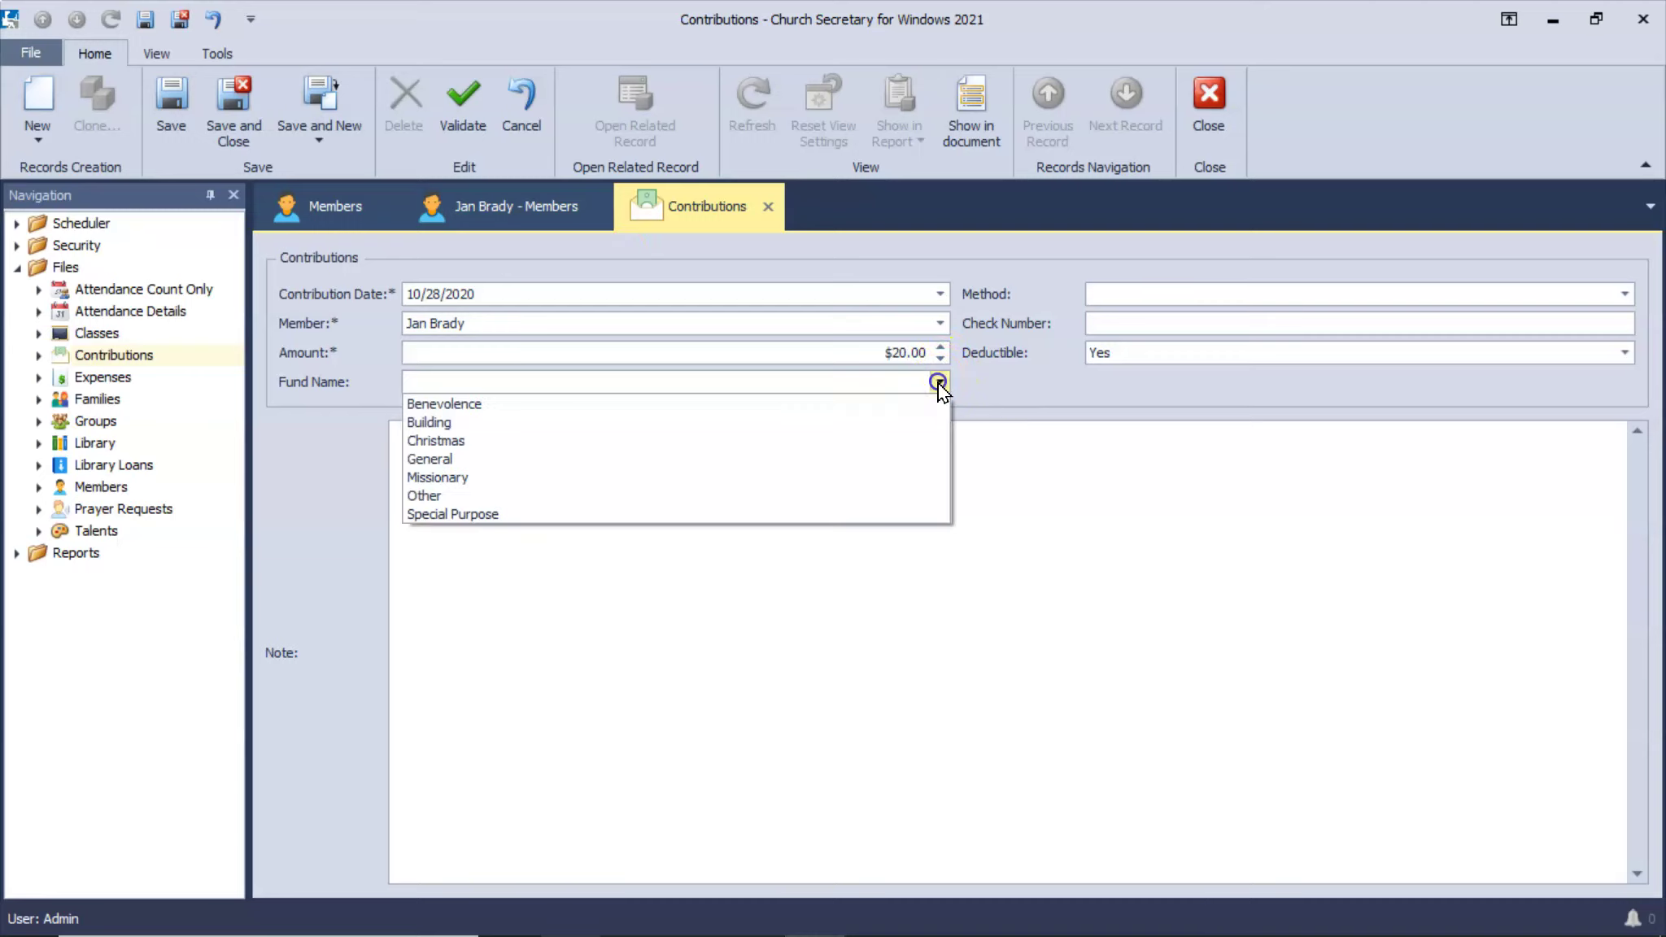
pyautogui.click(857, 459)
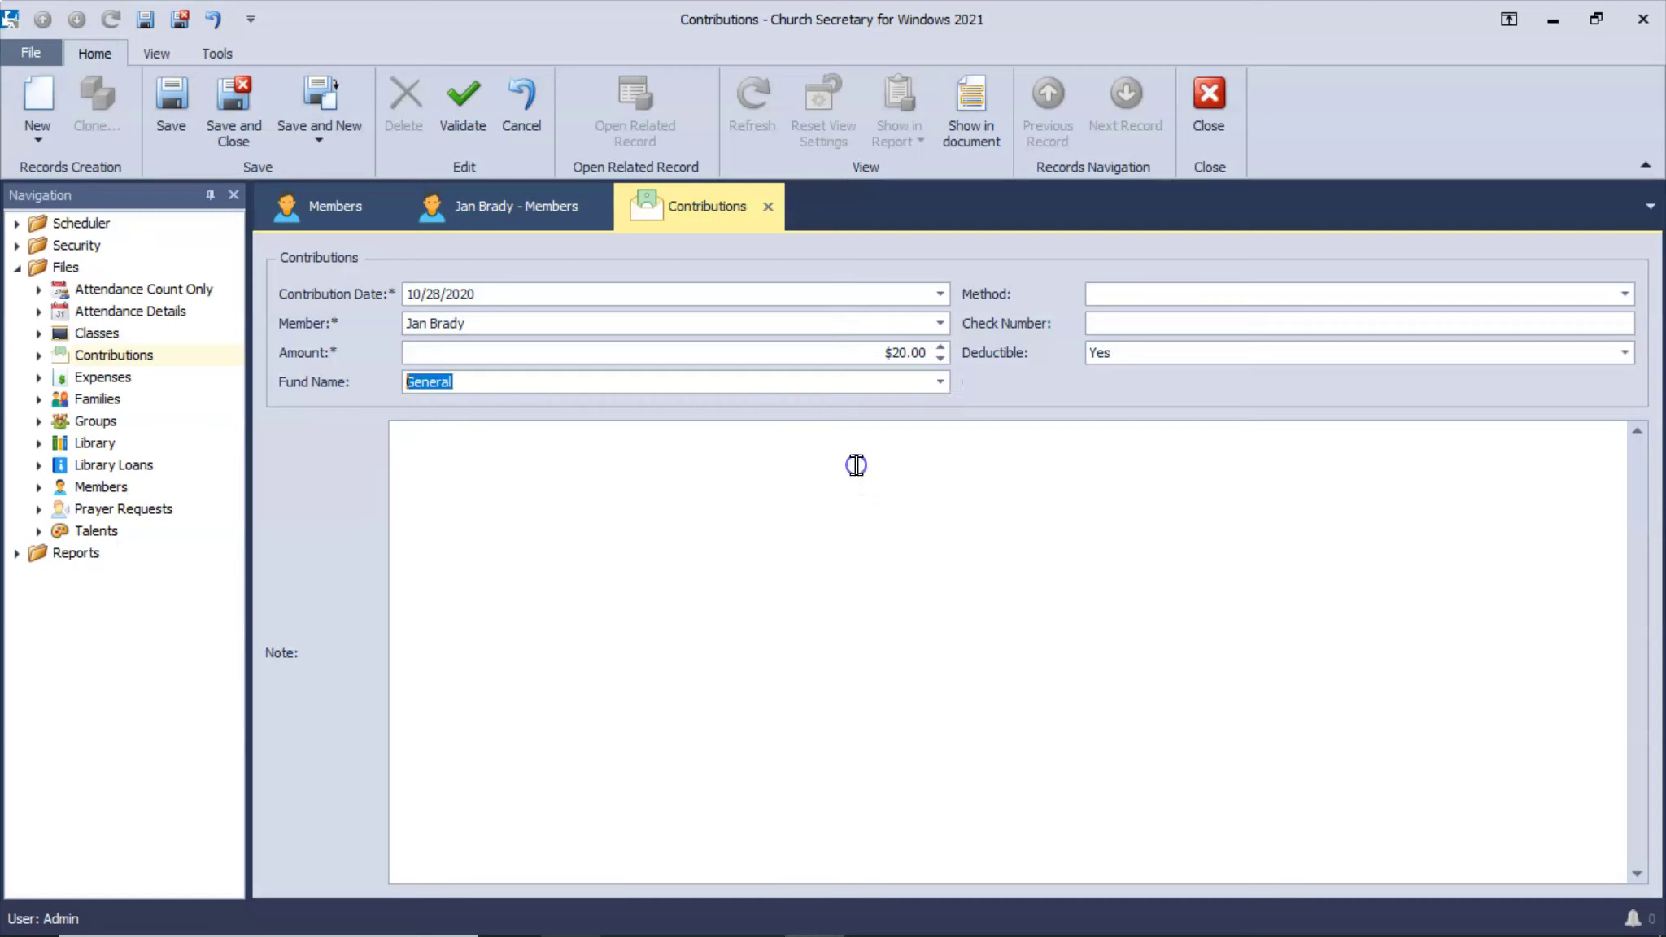
pyautogui.click(1625, 295)
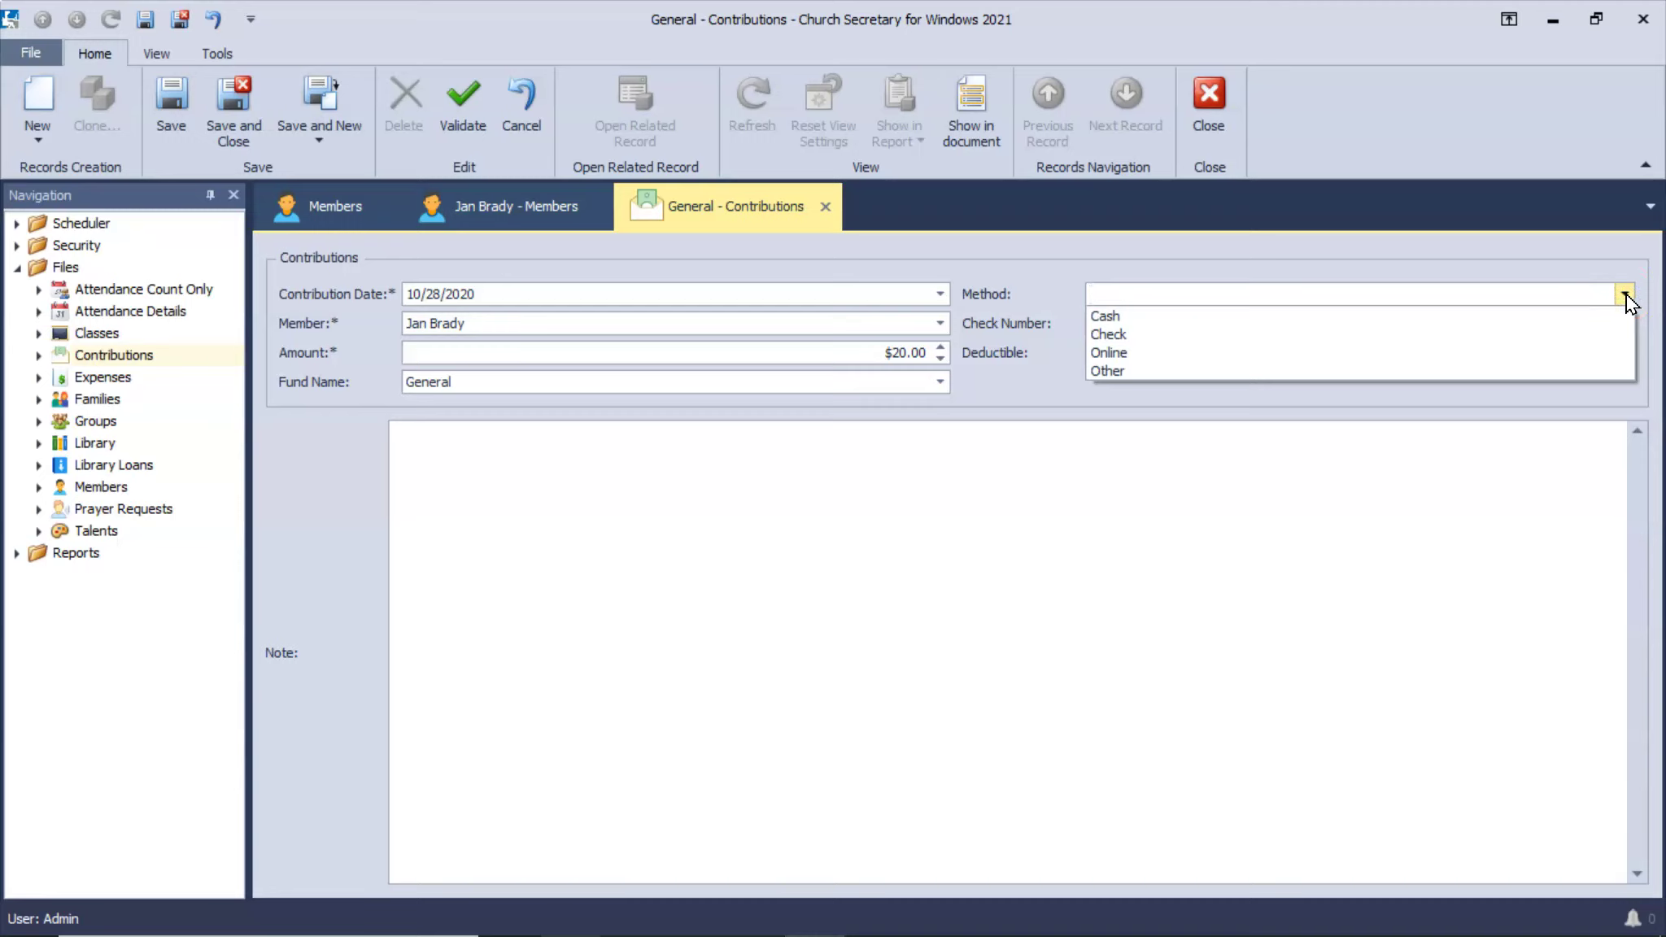
pyautogui.click(1625, 295)
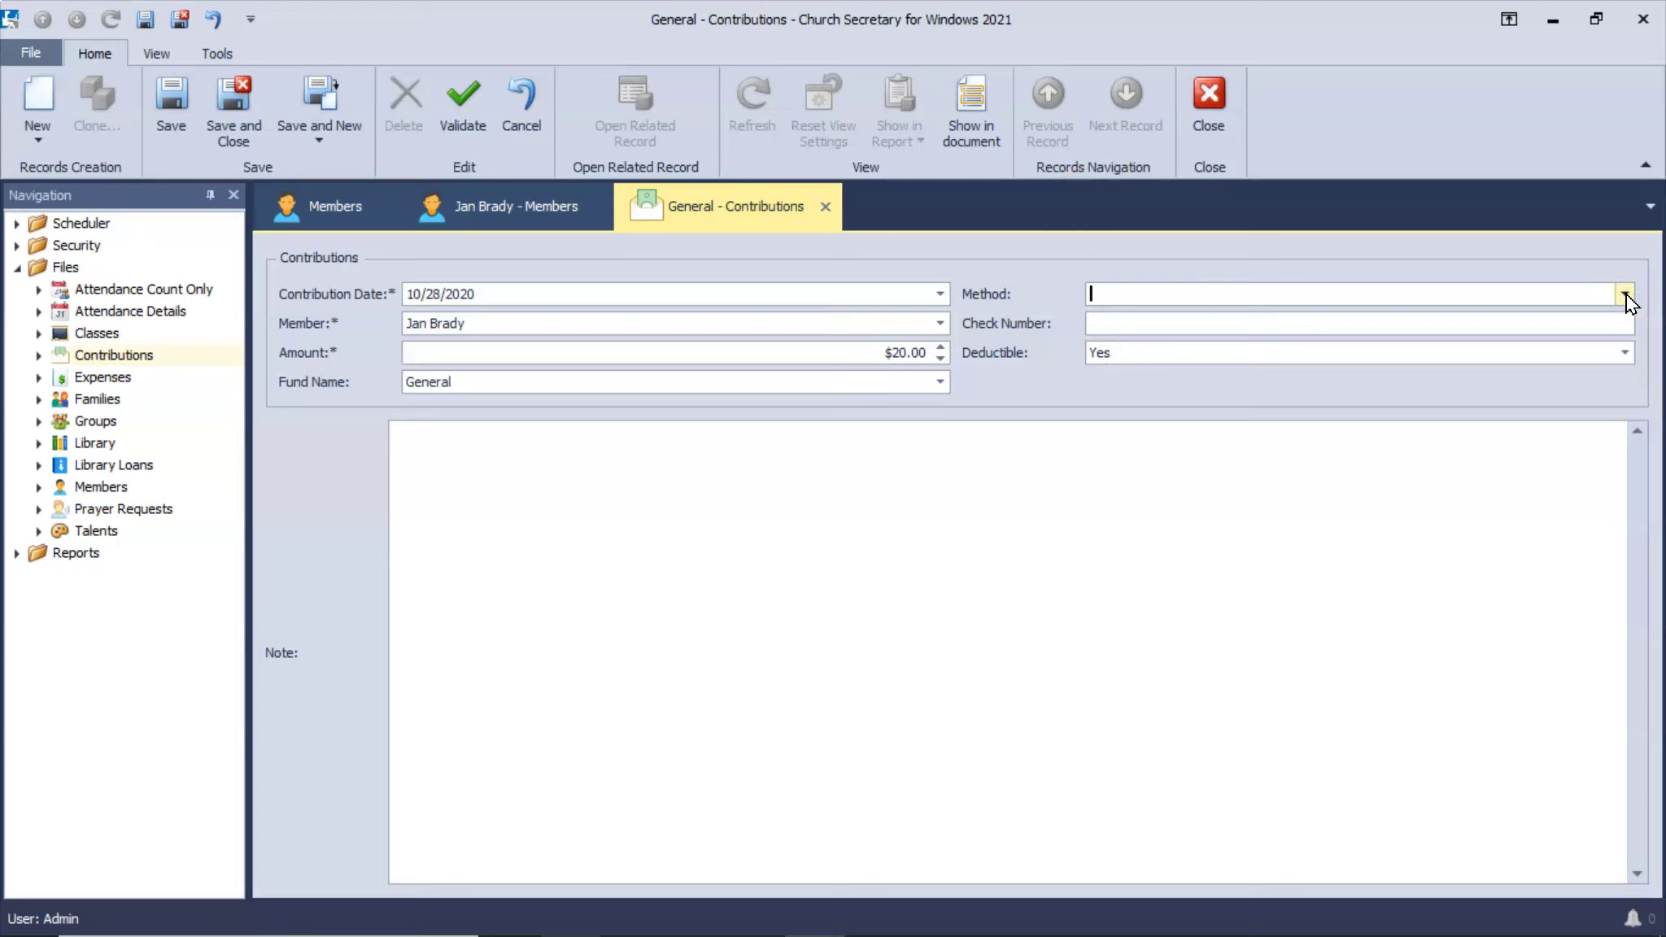
pyautogui.click(1583, 371)
pyautogui.click(1624, 353)
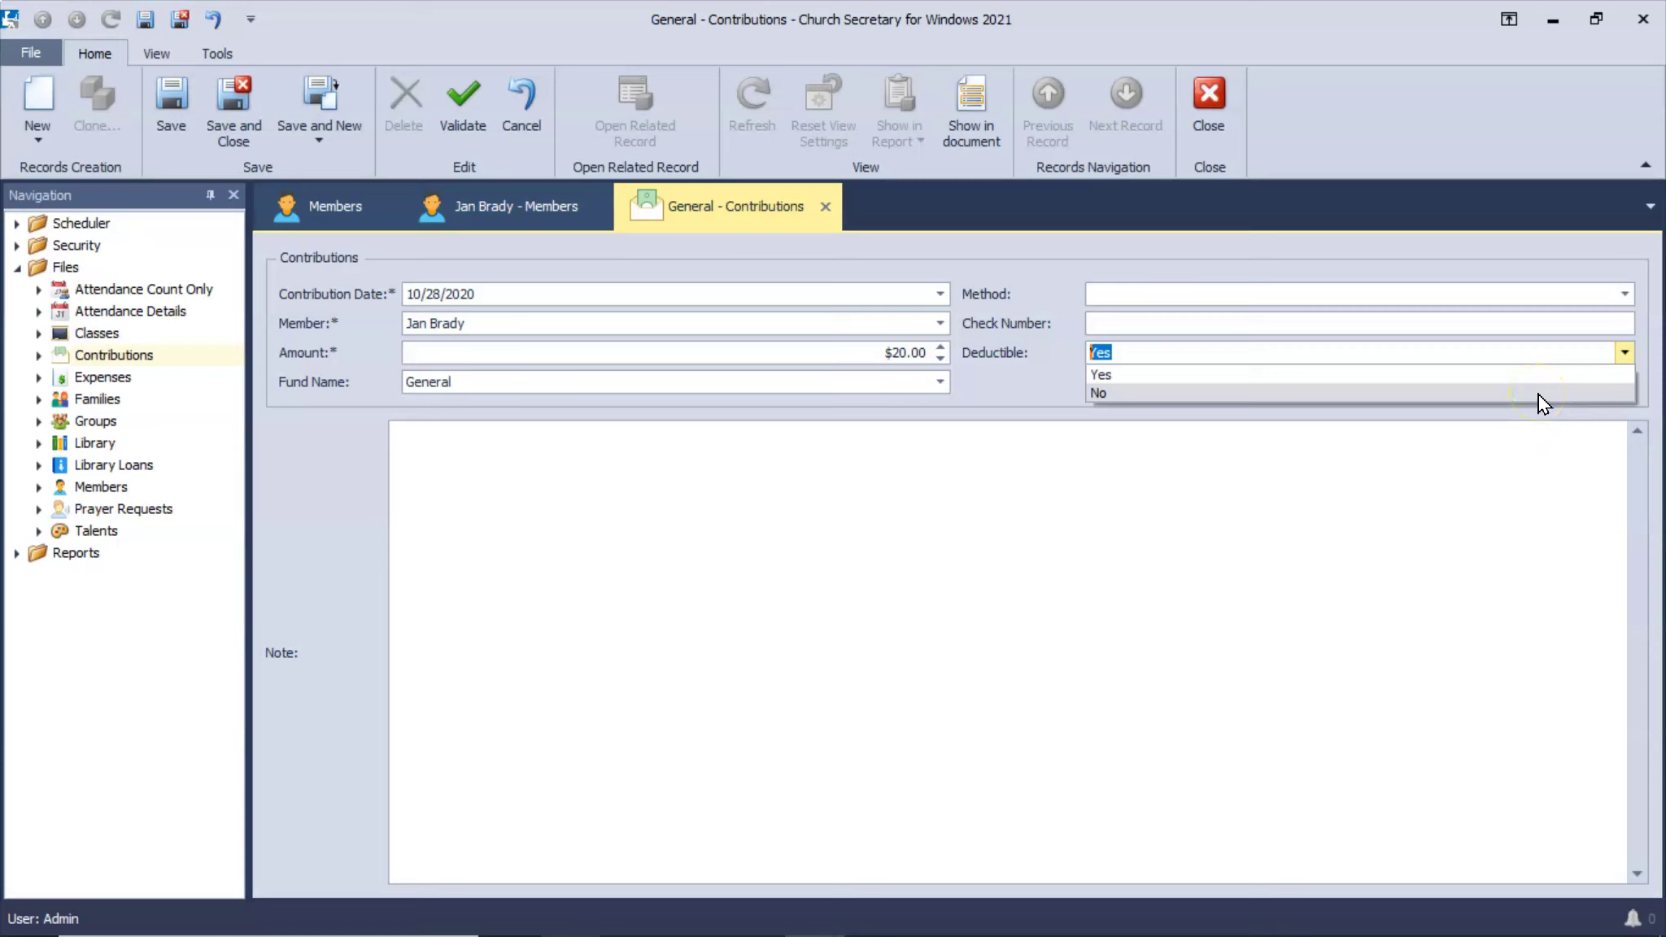
pyautogui.click(1443, 515)
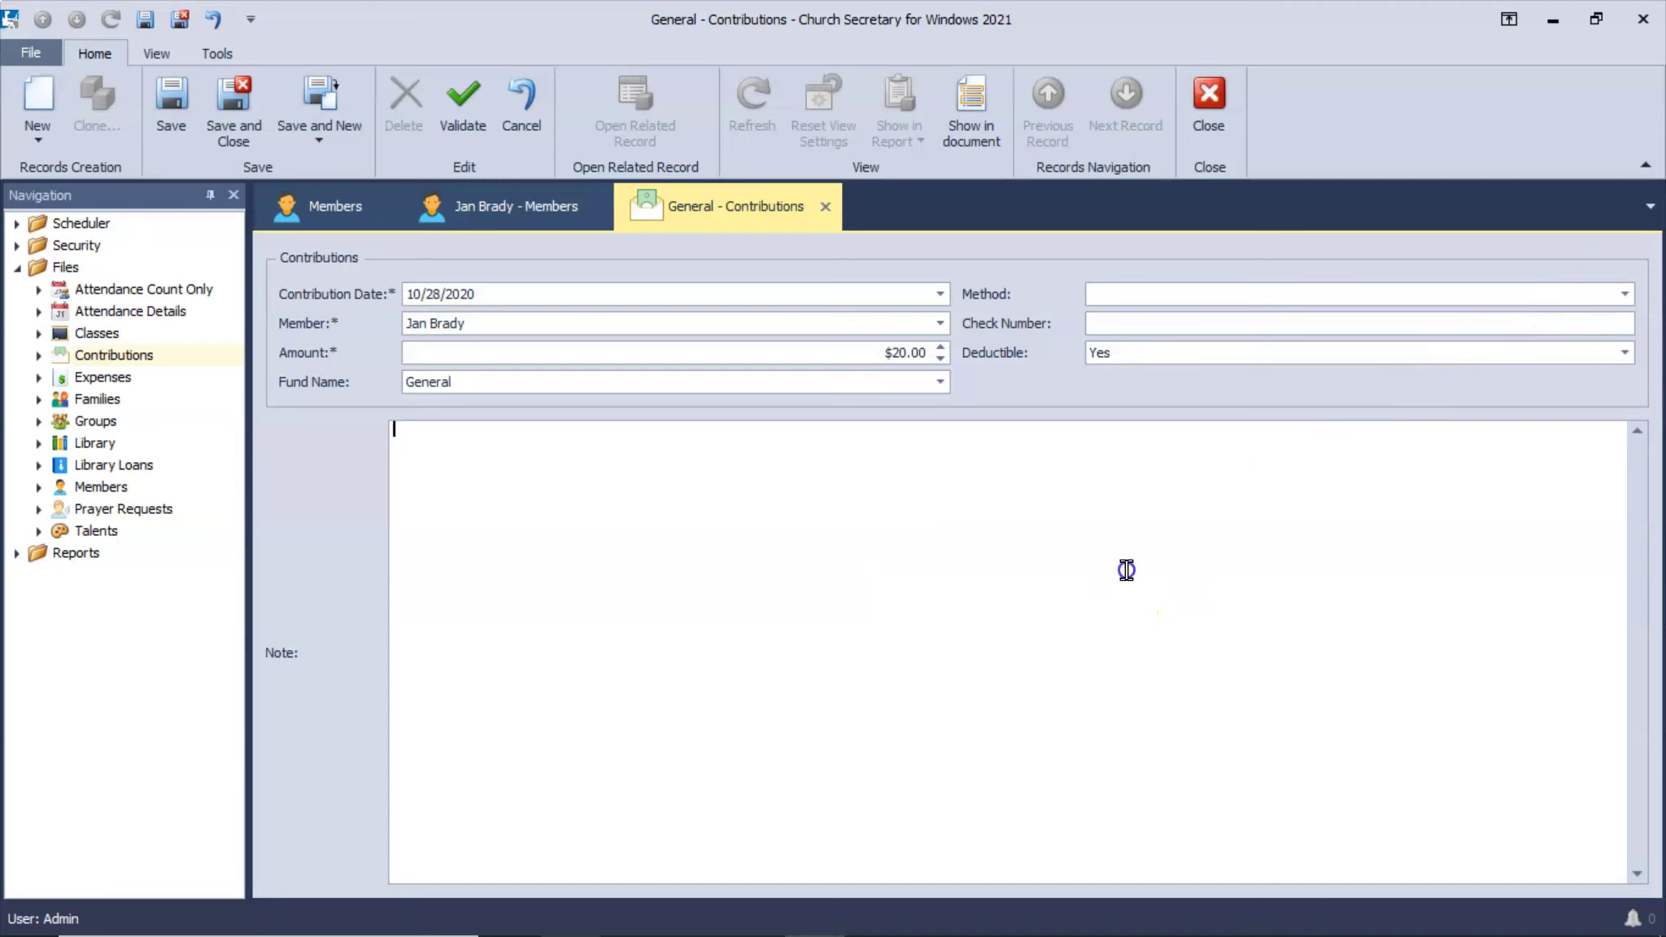
# Enter the note 'This is not Rich Text Format.' and set the payment method to Cash
pyautogui.write('his is not Rich Text Format.')
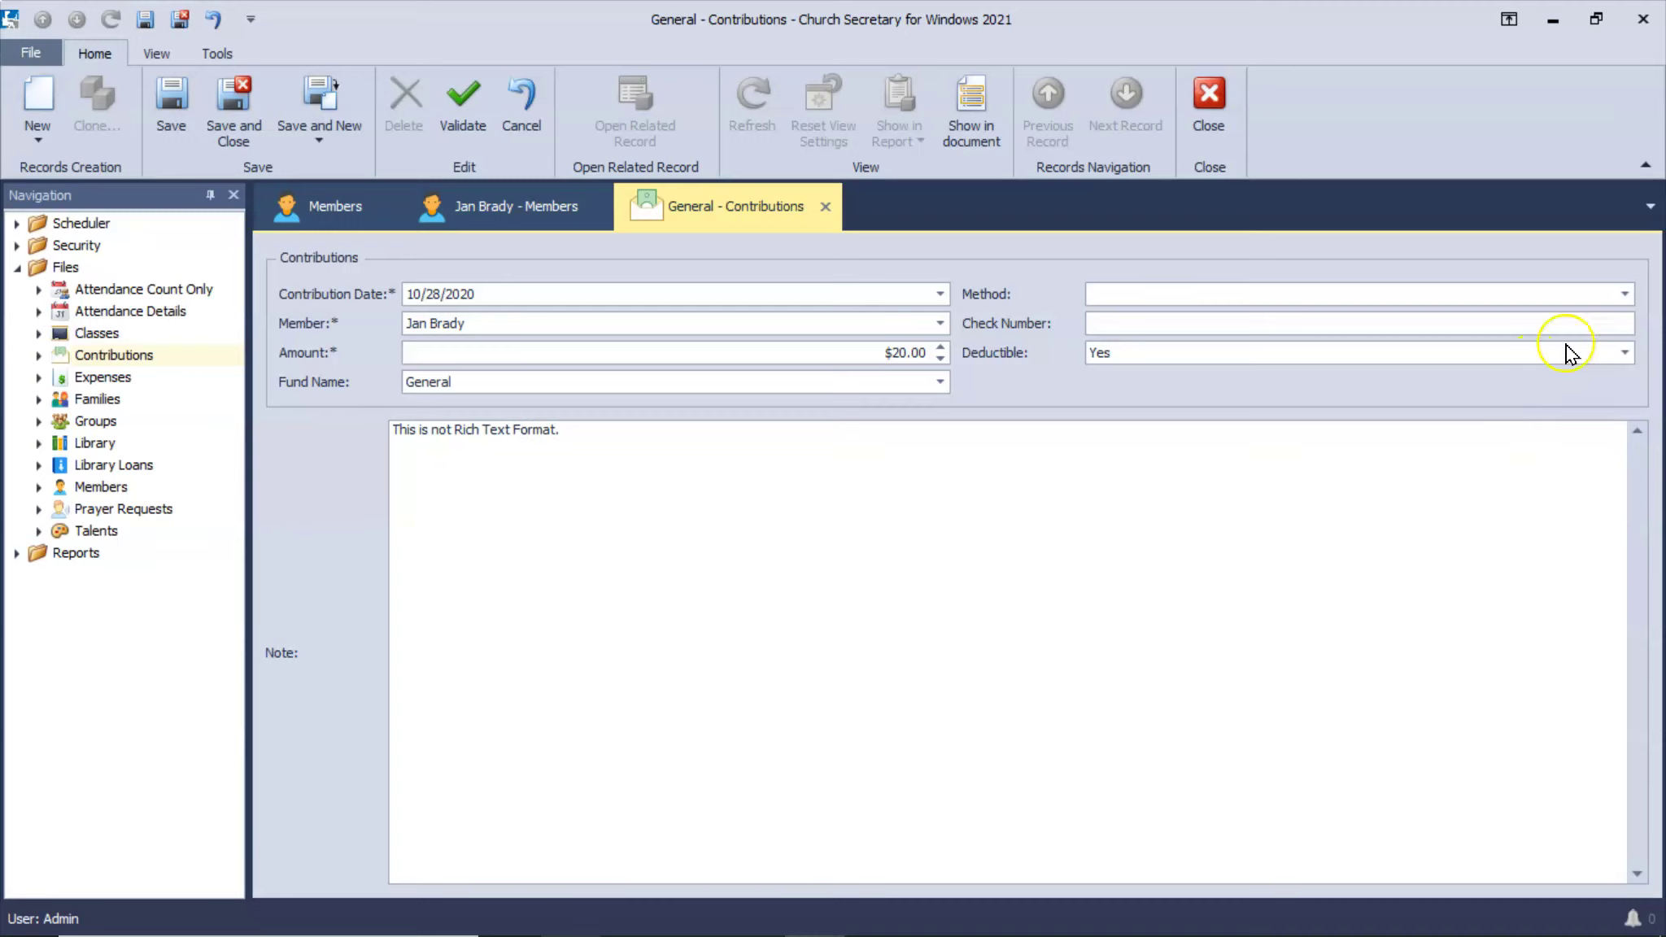
pyautogui.click(1627, 301)
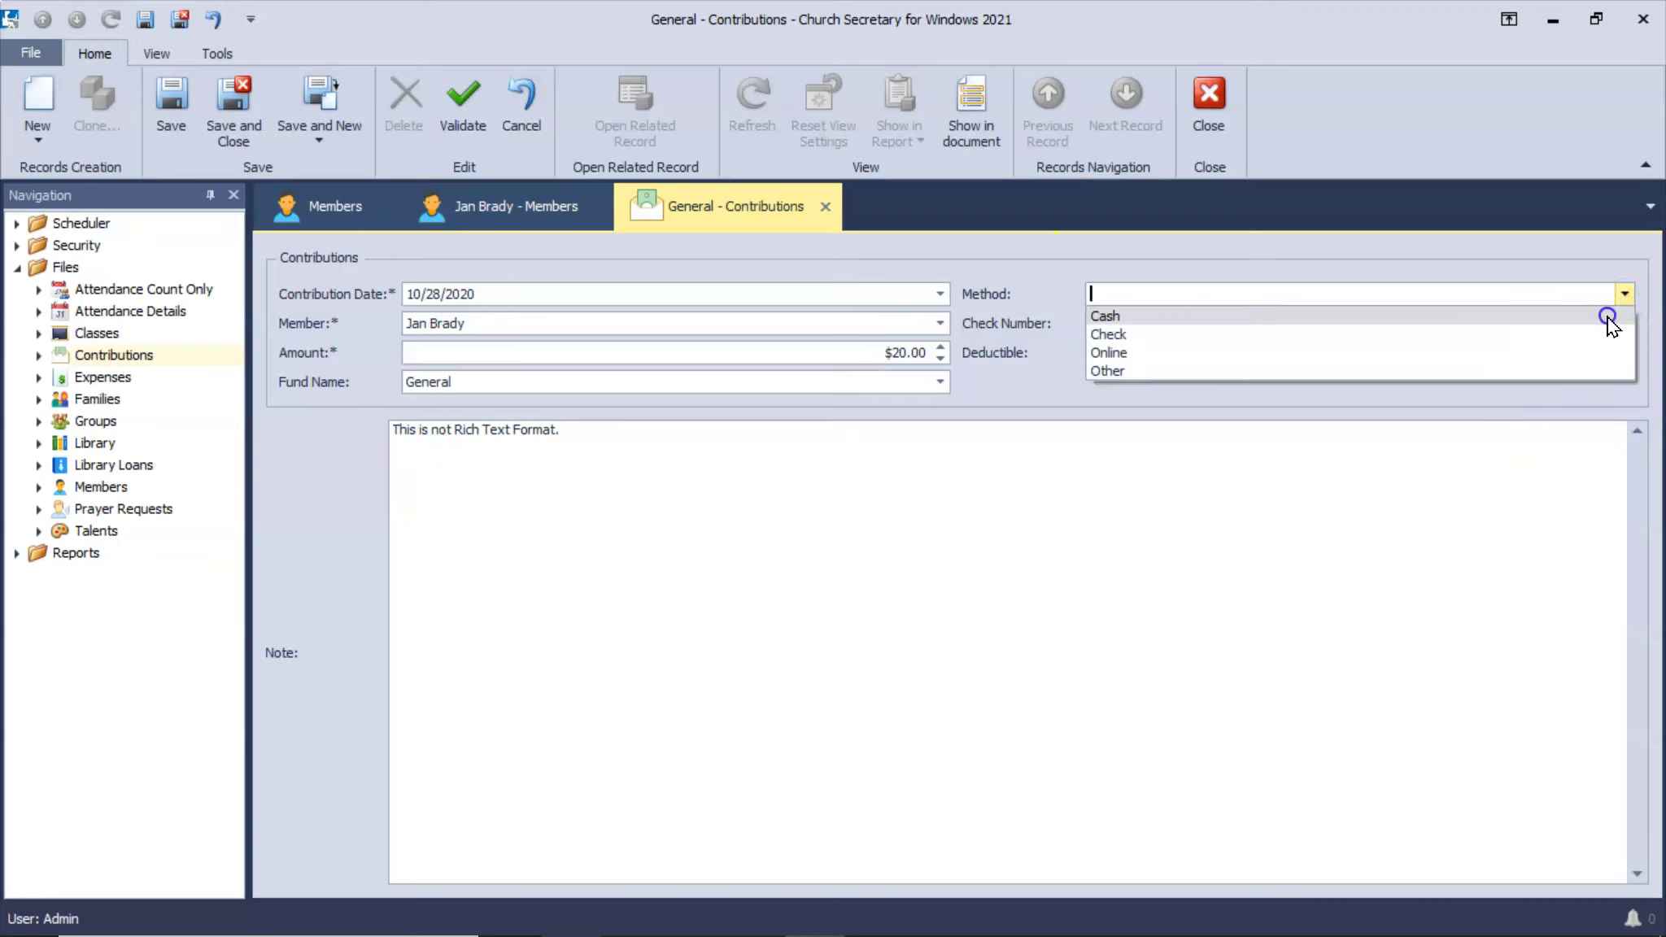
pyautogui.click(1608, 315)
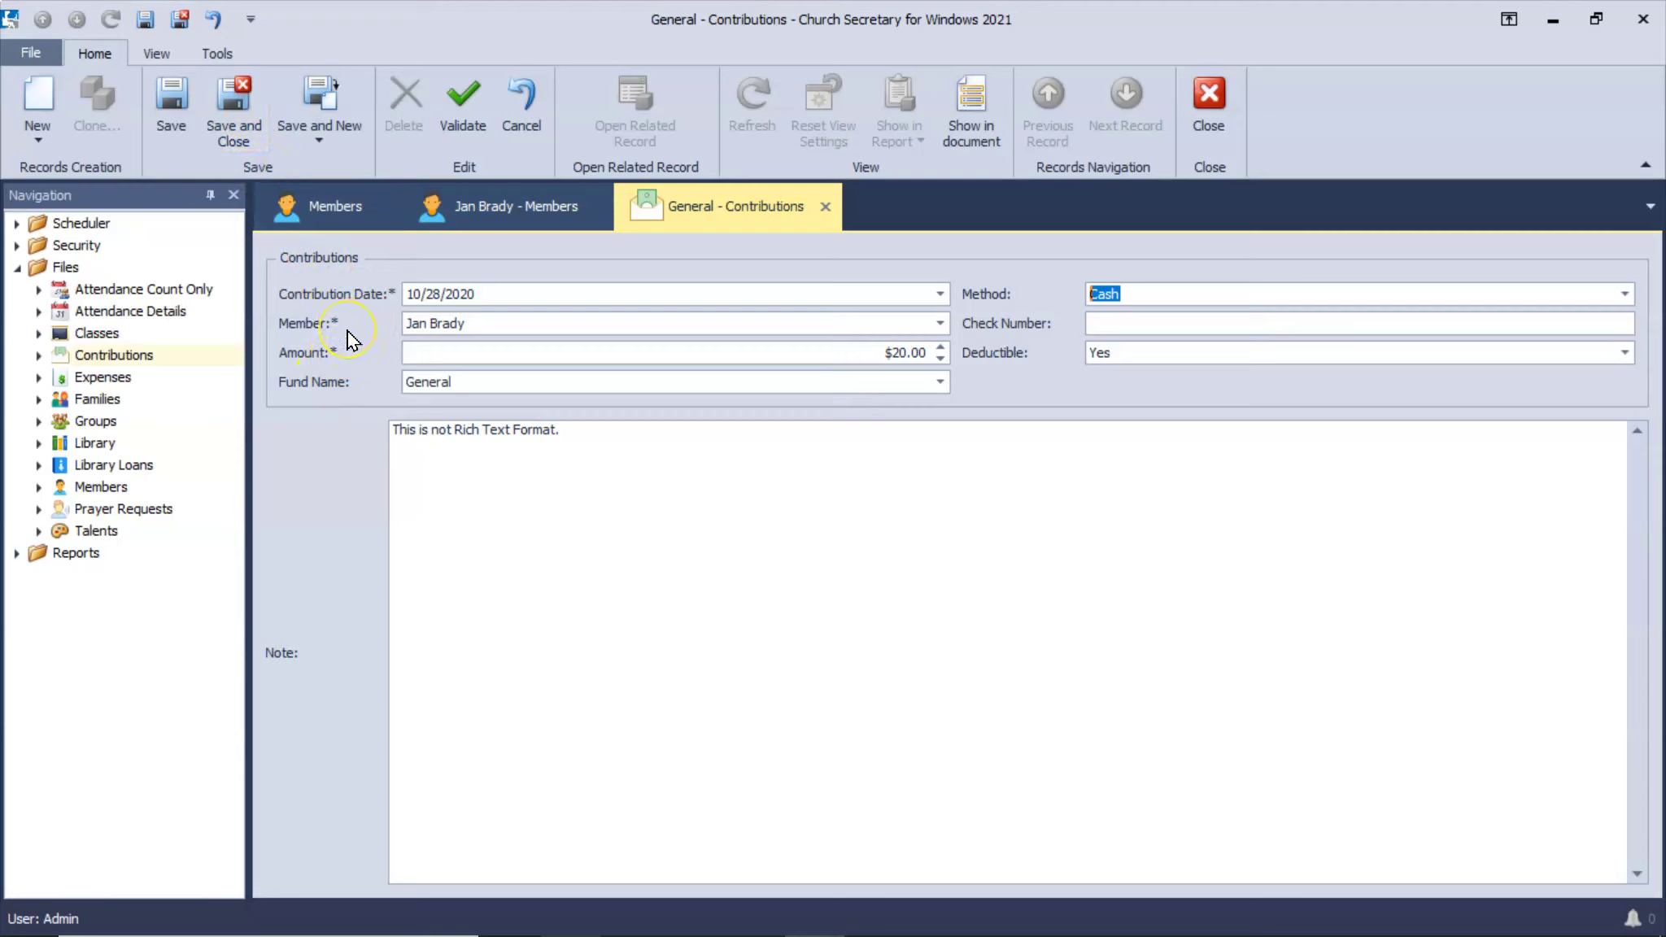
# Save the contribution, add Jan to Choir and Praise Group, then view her Library Loans
pyautogui.click(249, 131)
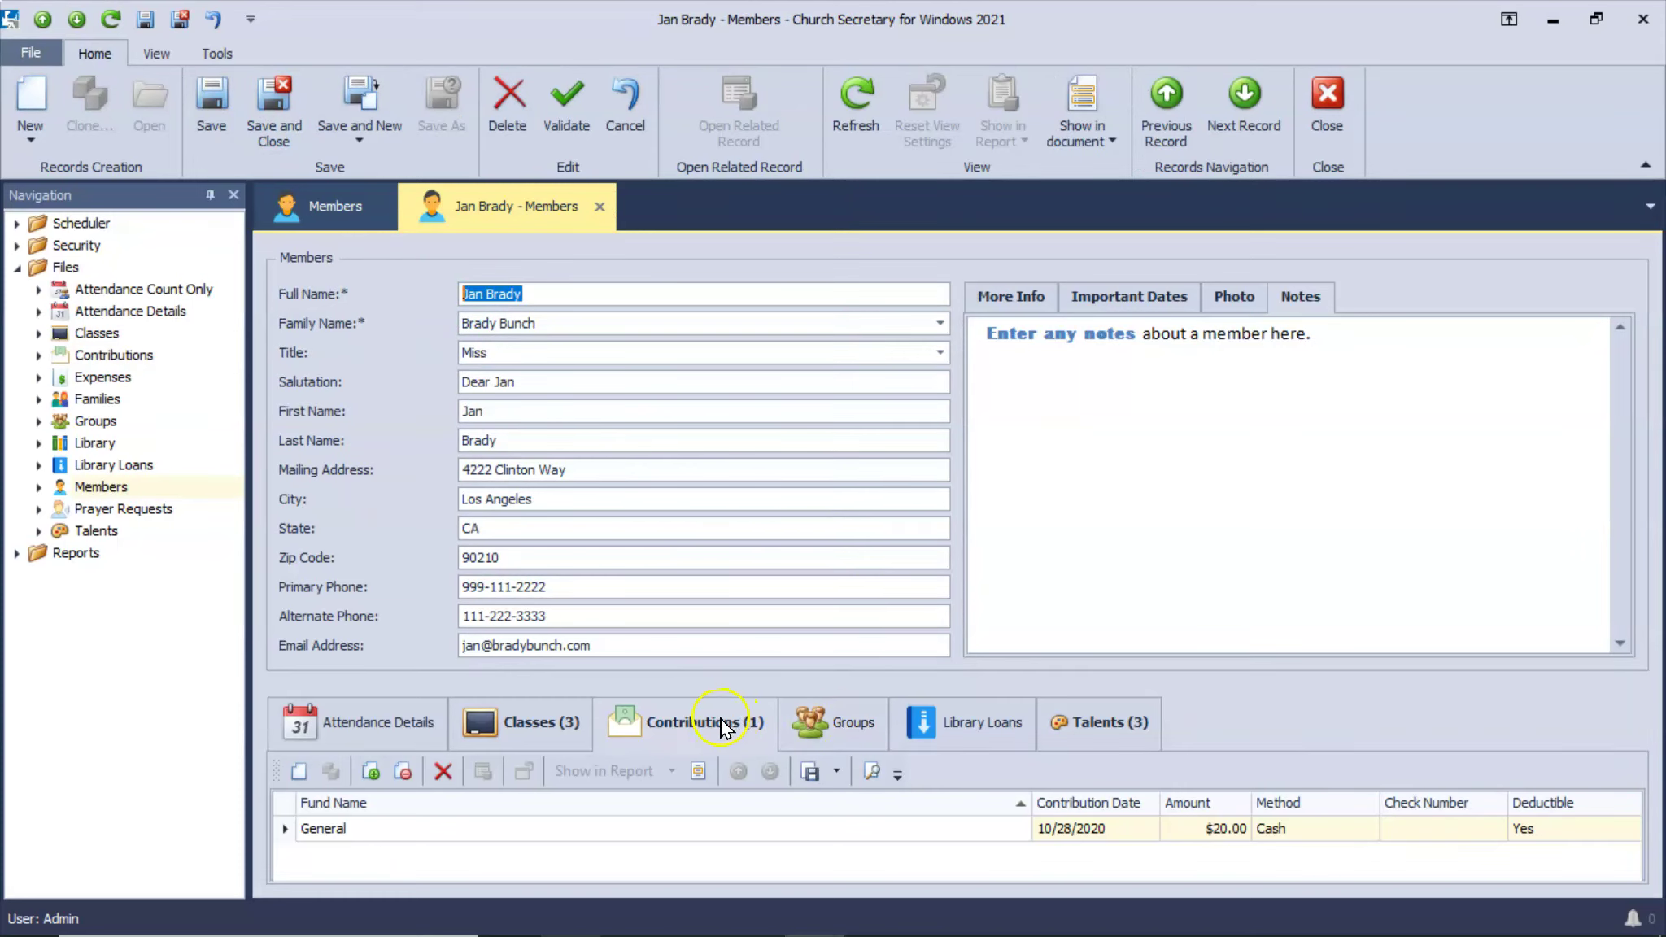
pyautogui.click(846, 722)
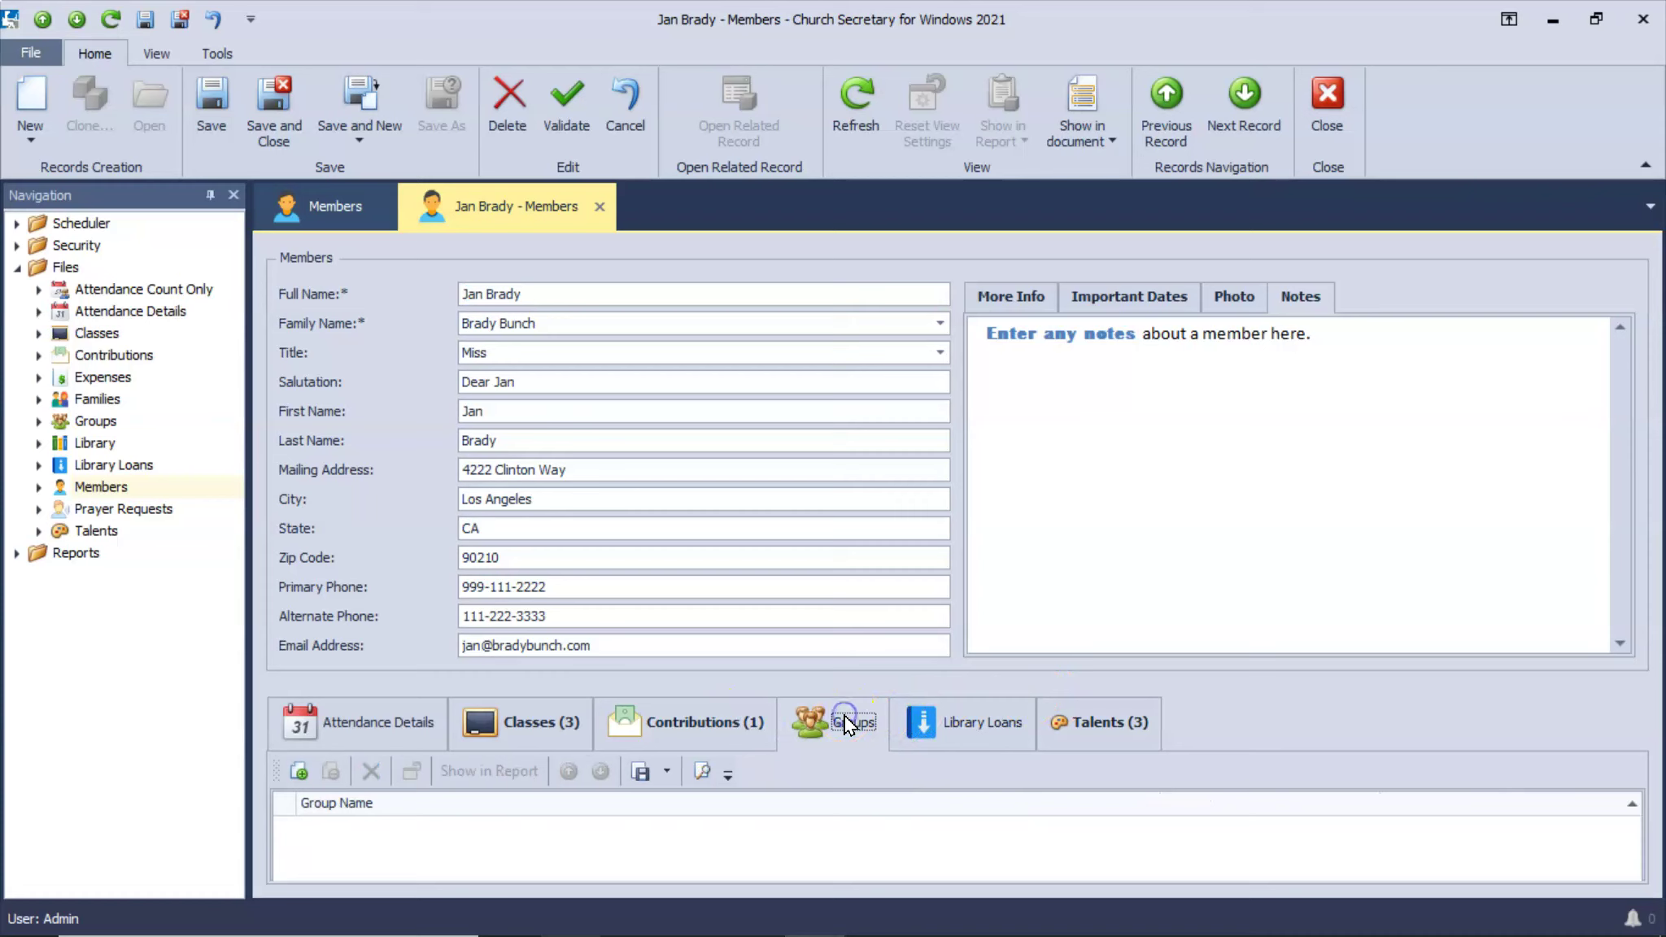
pyautogui.click(300, 773)
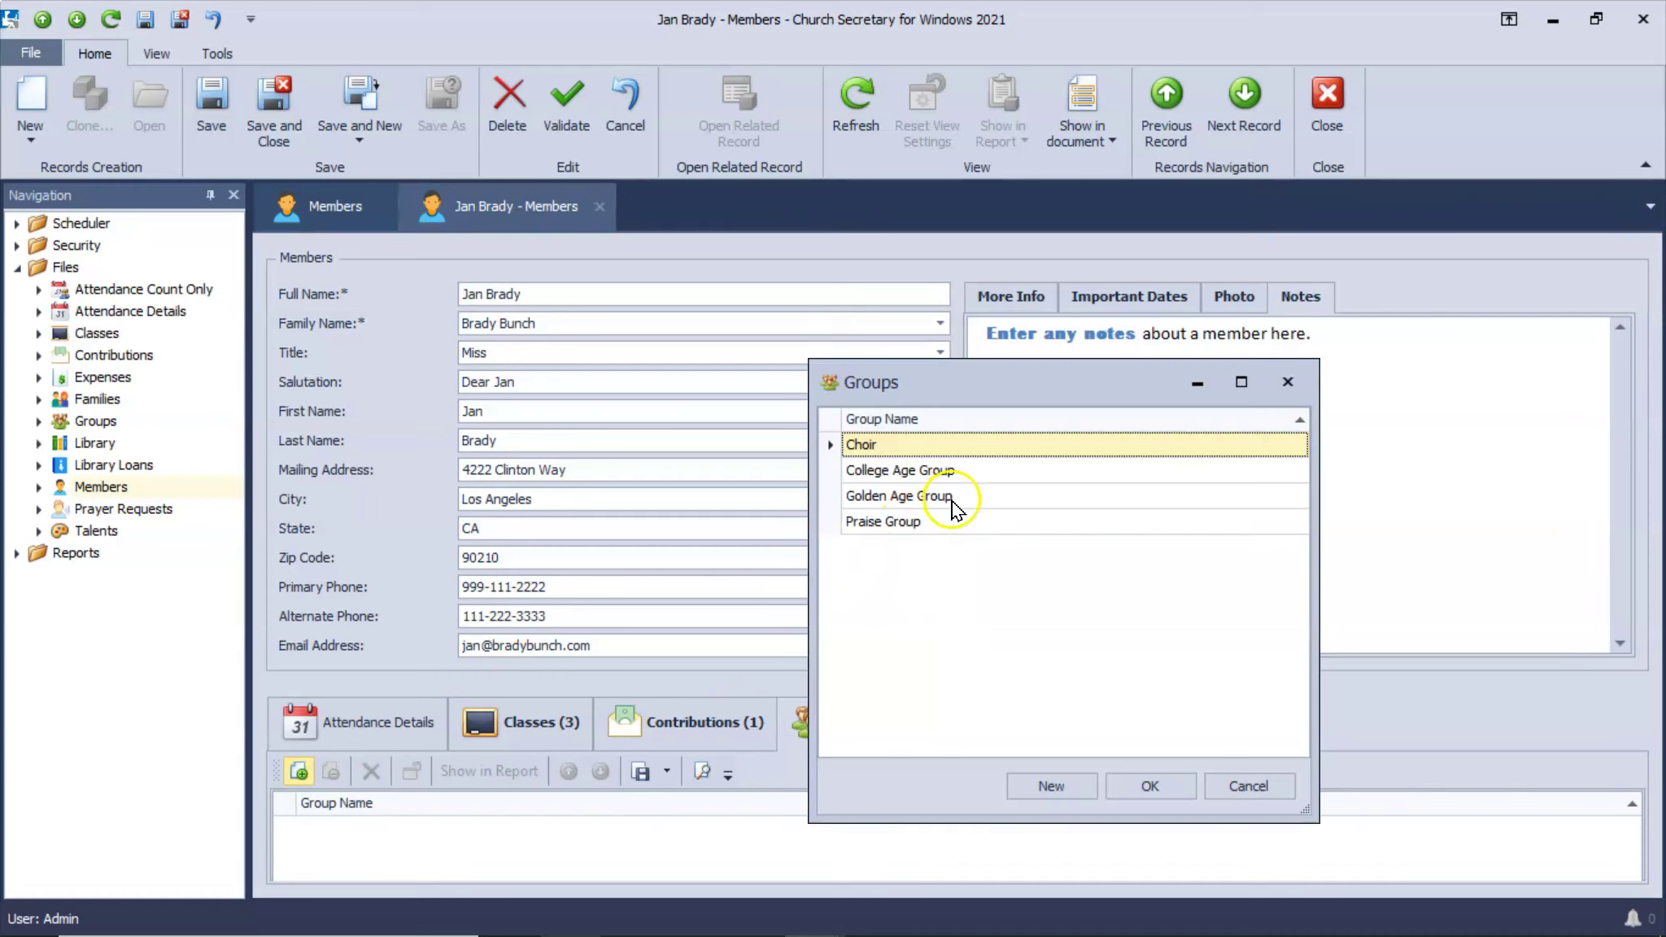
pyautogui.click(954, 498)
pyautogui.click(942, 523)
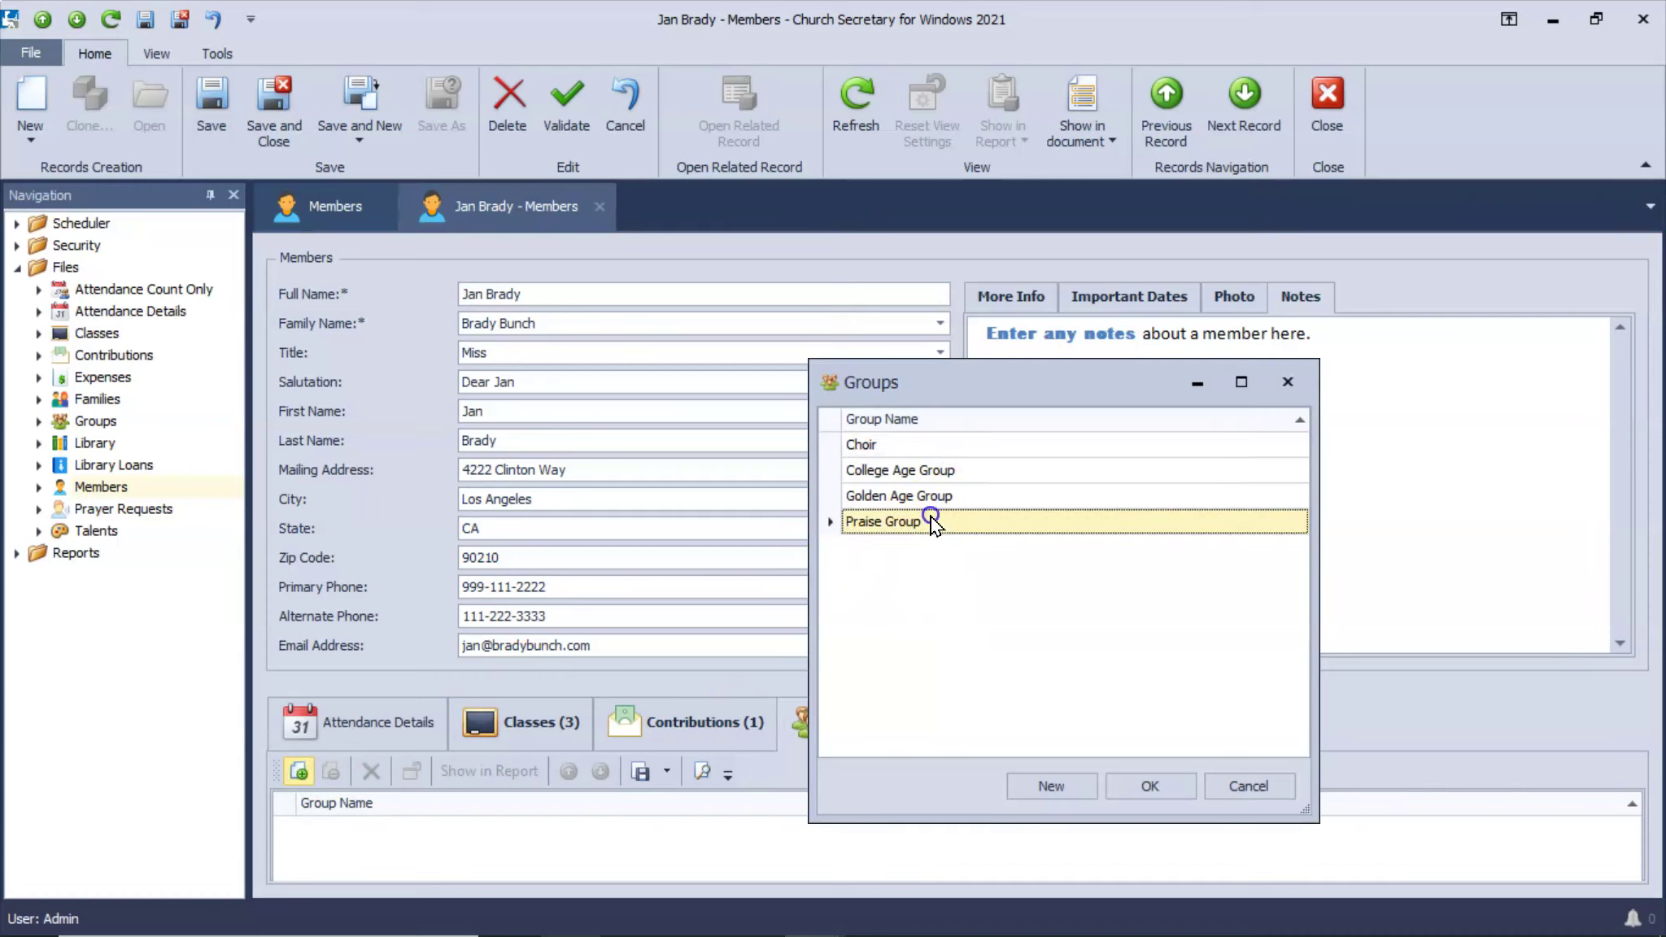
pyautogui.keyDown('ctrl'); pyautogui.click(979, 445); pyautogui.keyUp('ctrl')
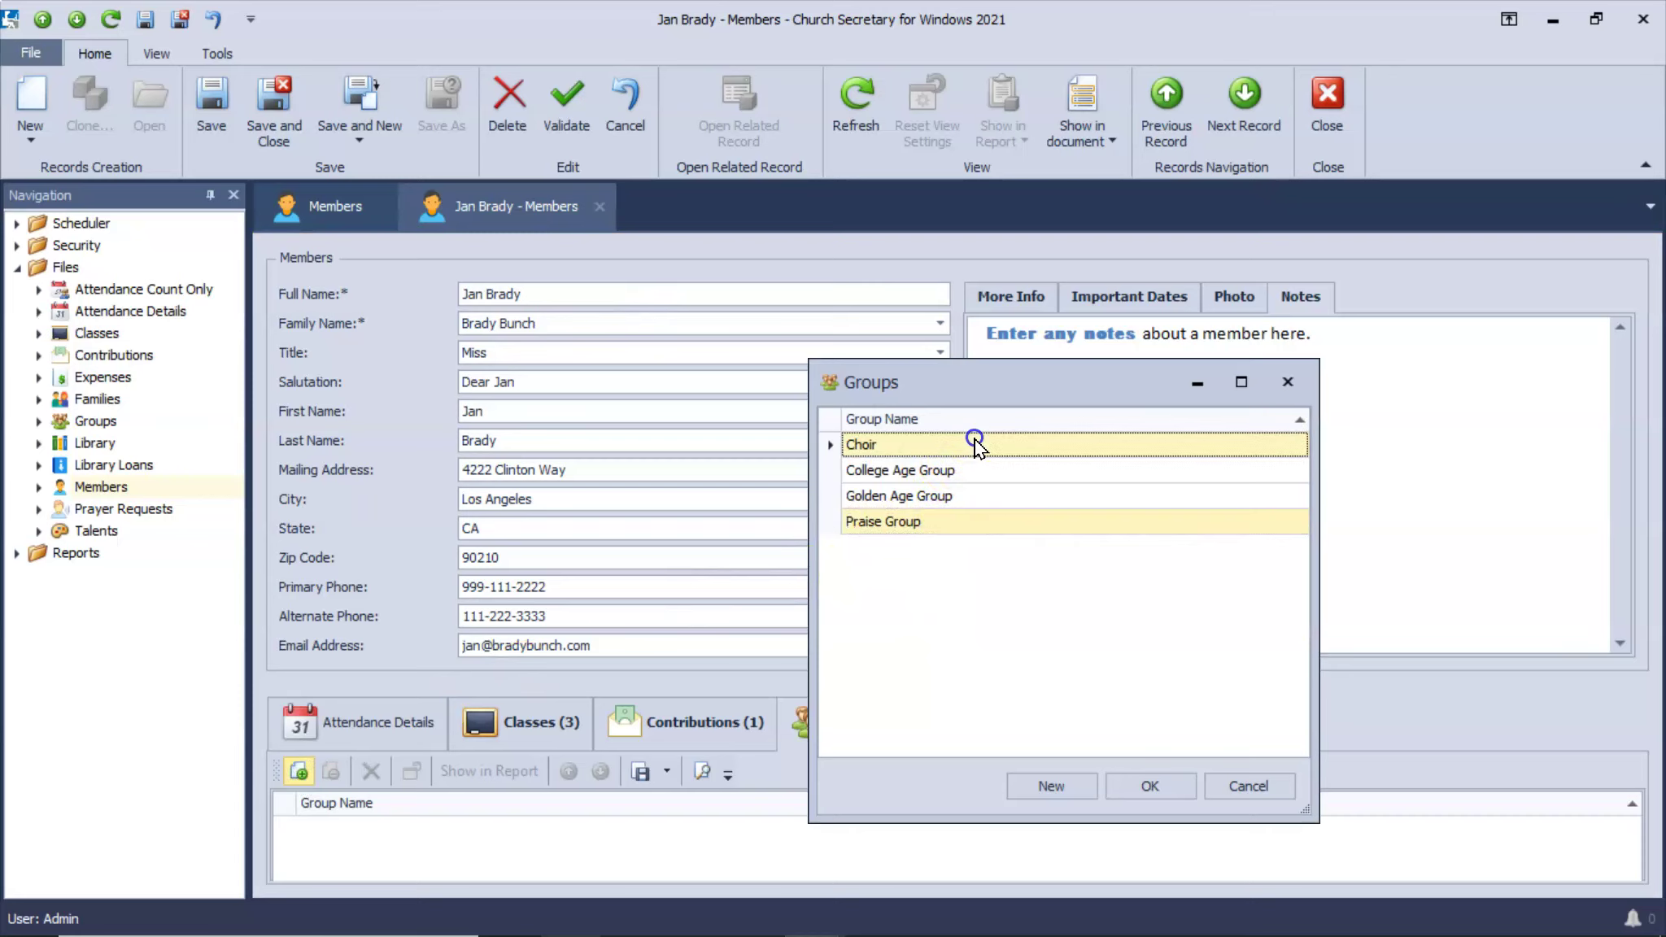
pyautogui.click(1149, 783)
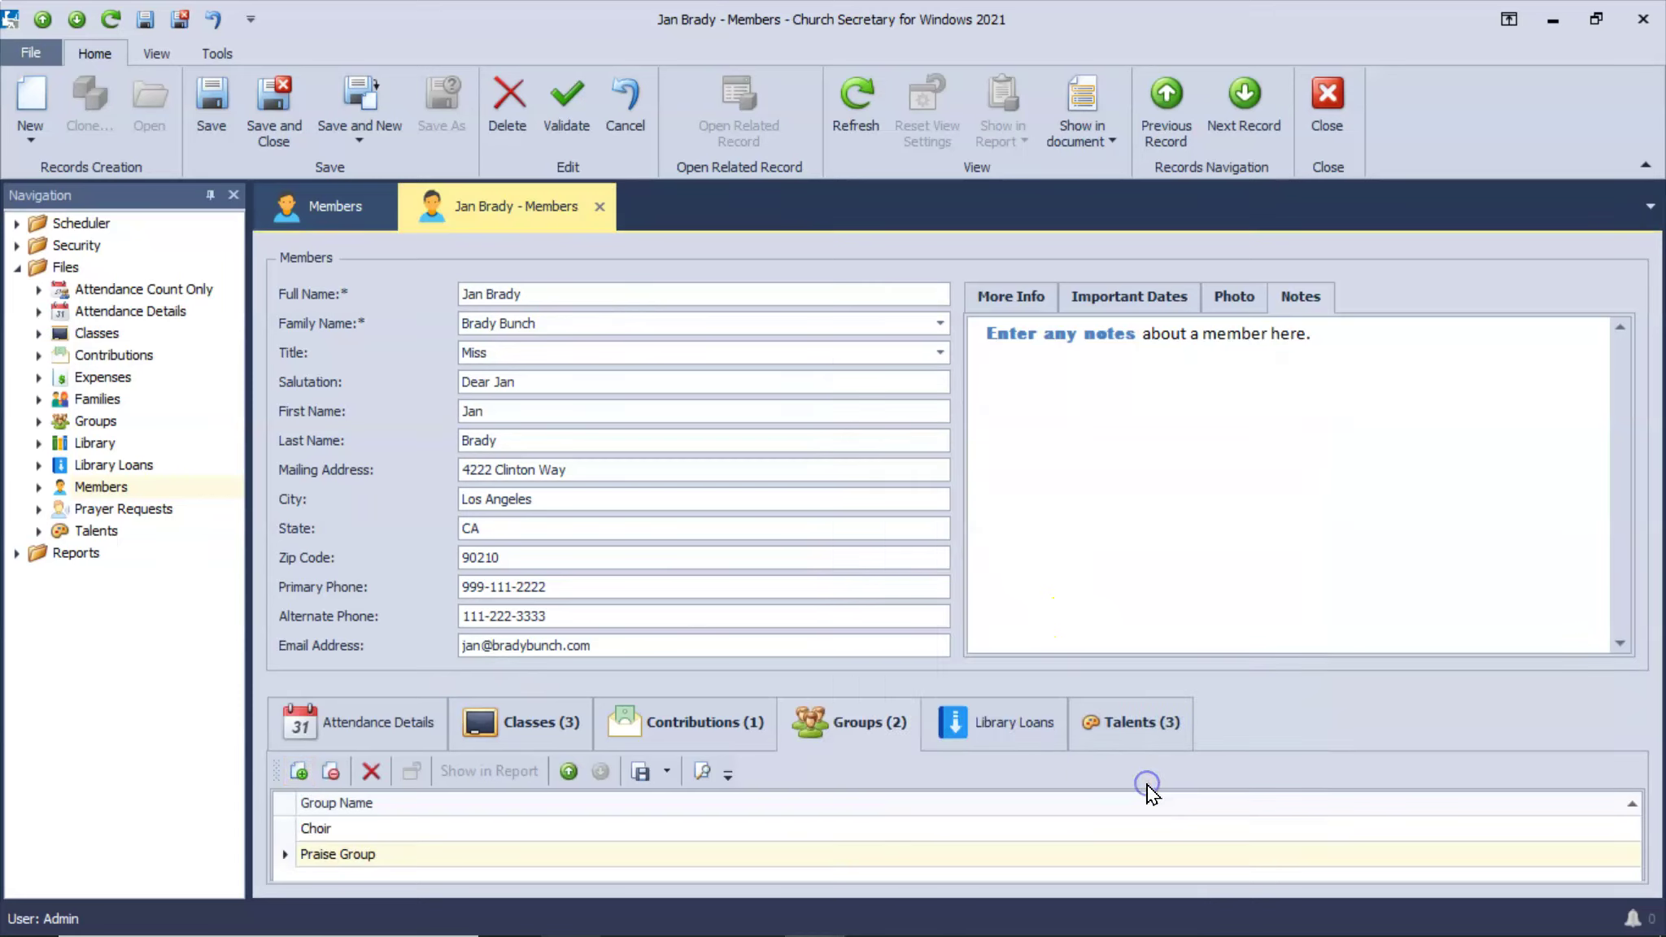
pyautogui.click(1022, 732)
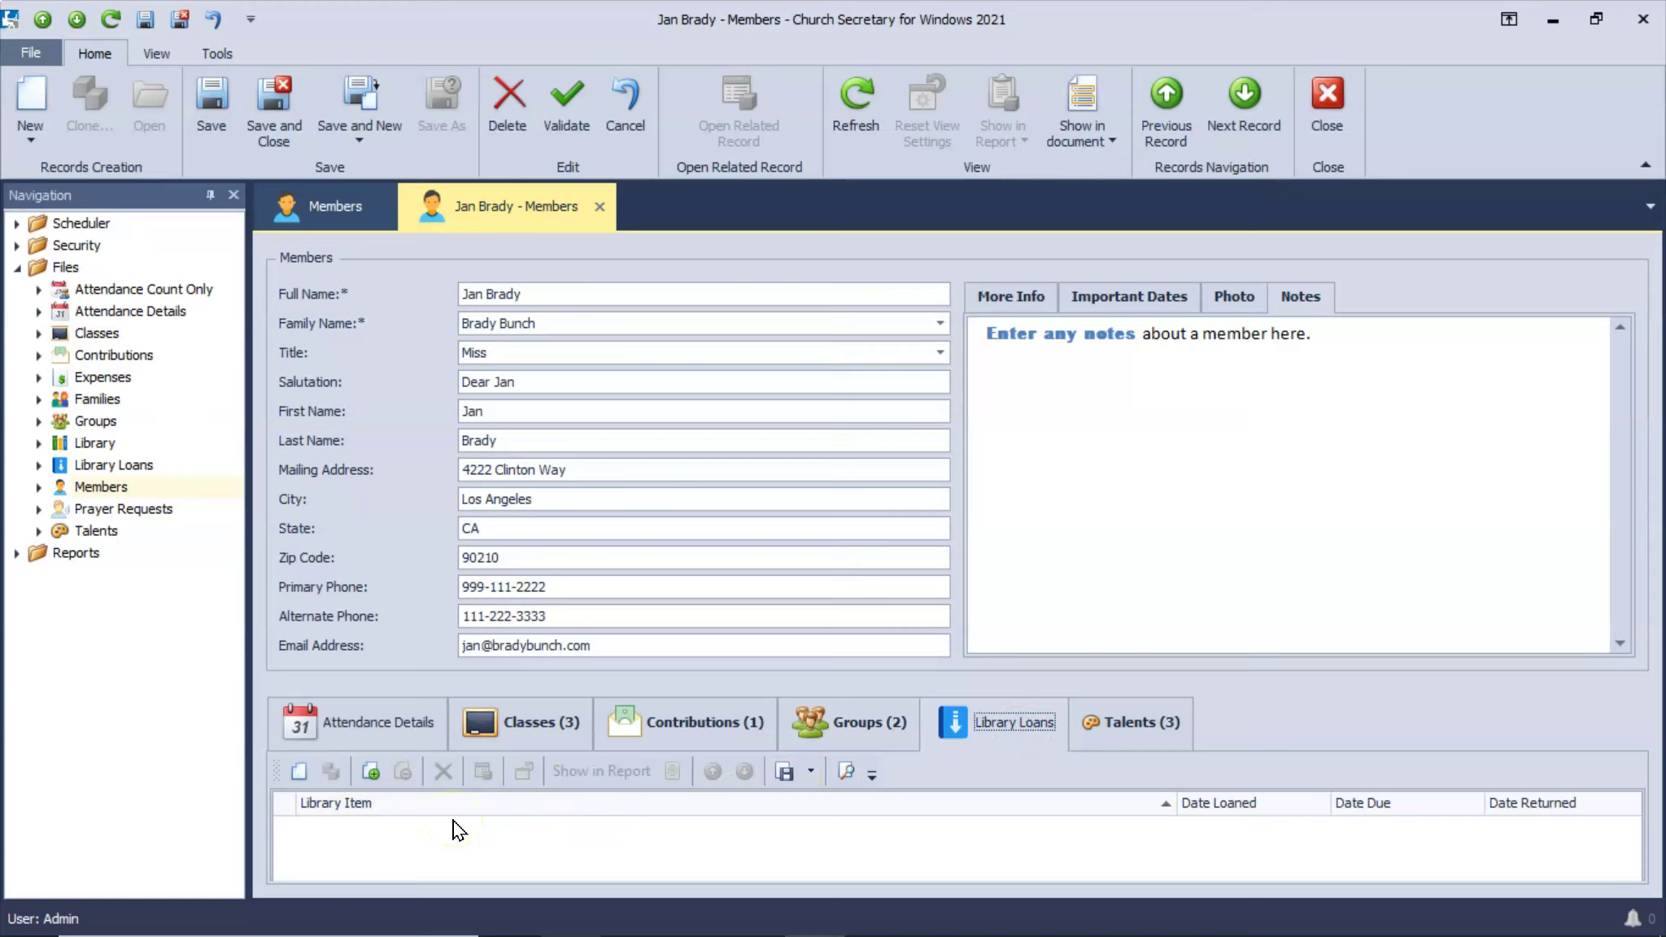
# Cancel a library loan, view the member's classes, then save and close the record
pyautogui.click(370, 771)
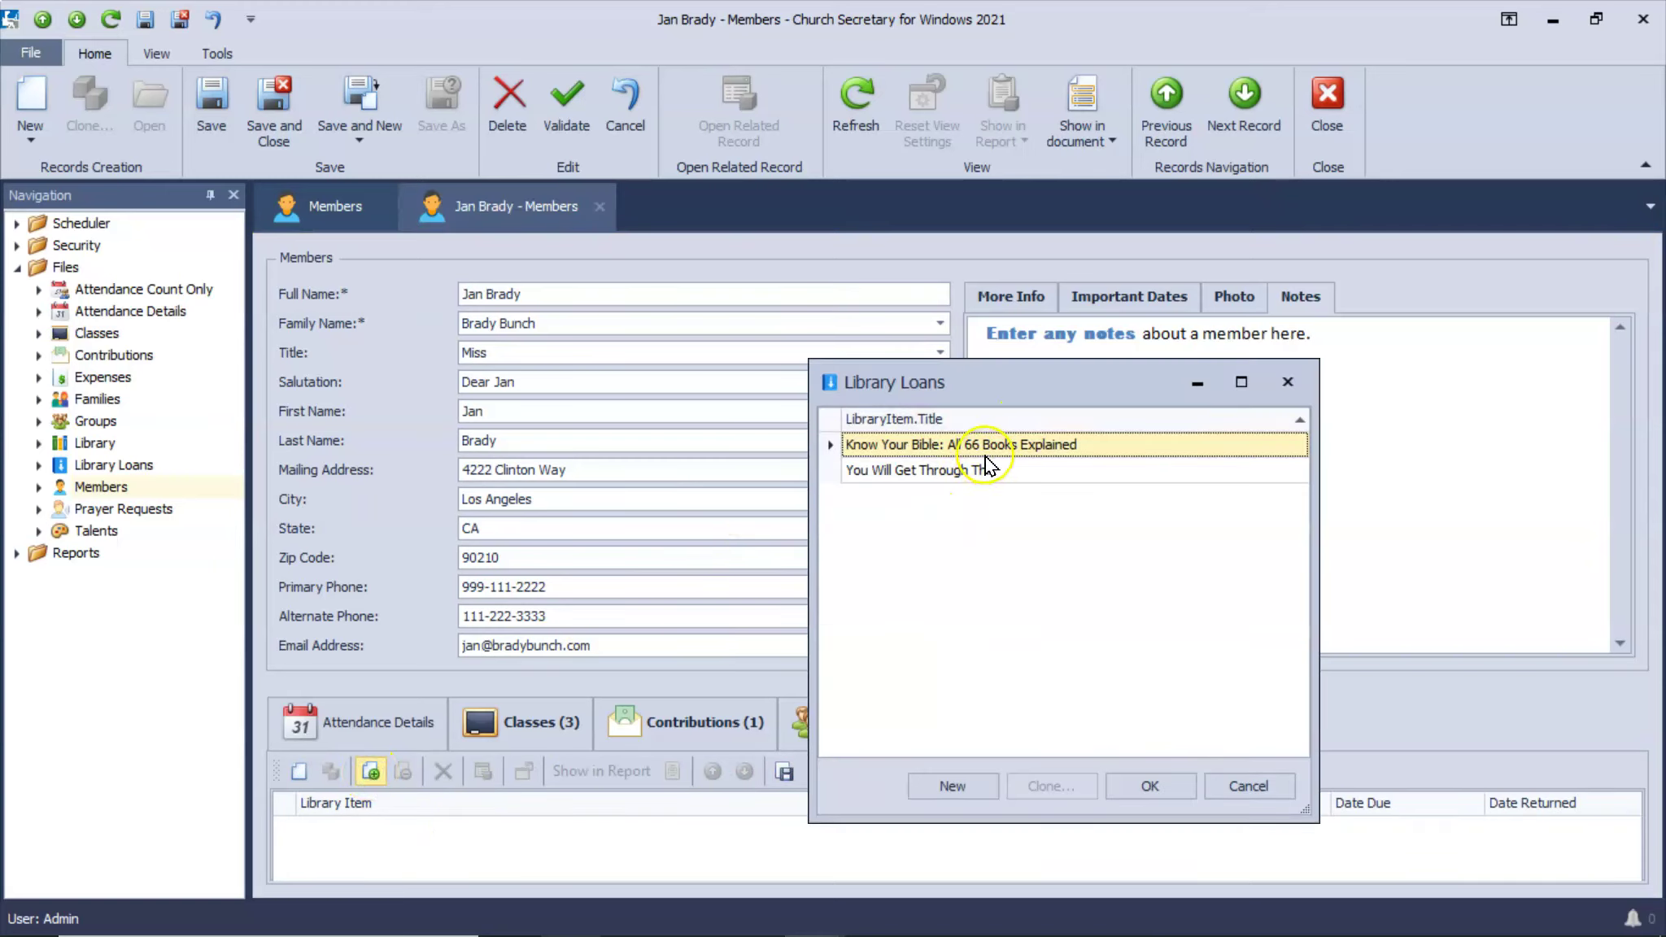
pyautogui.click(1248, 786)
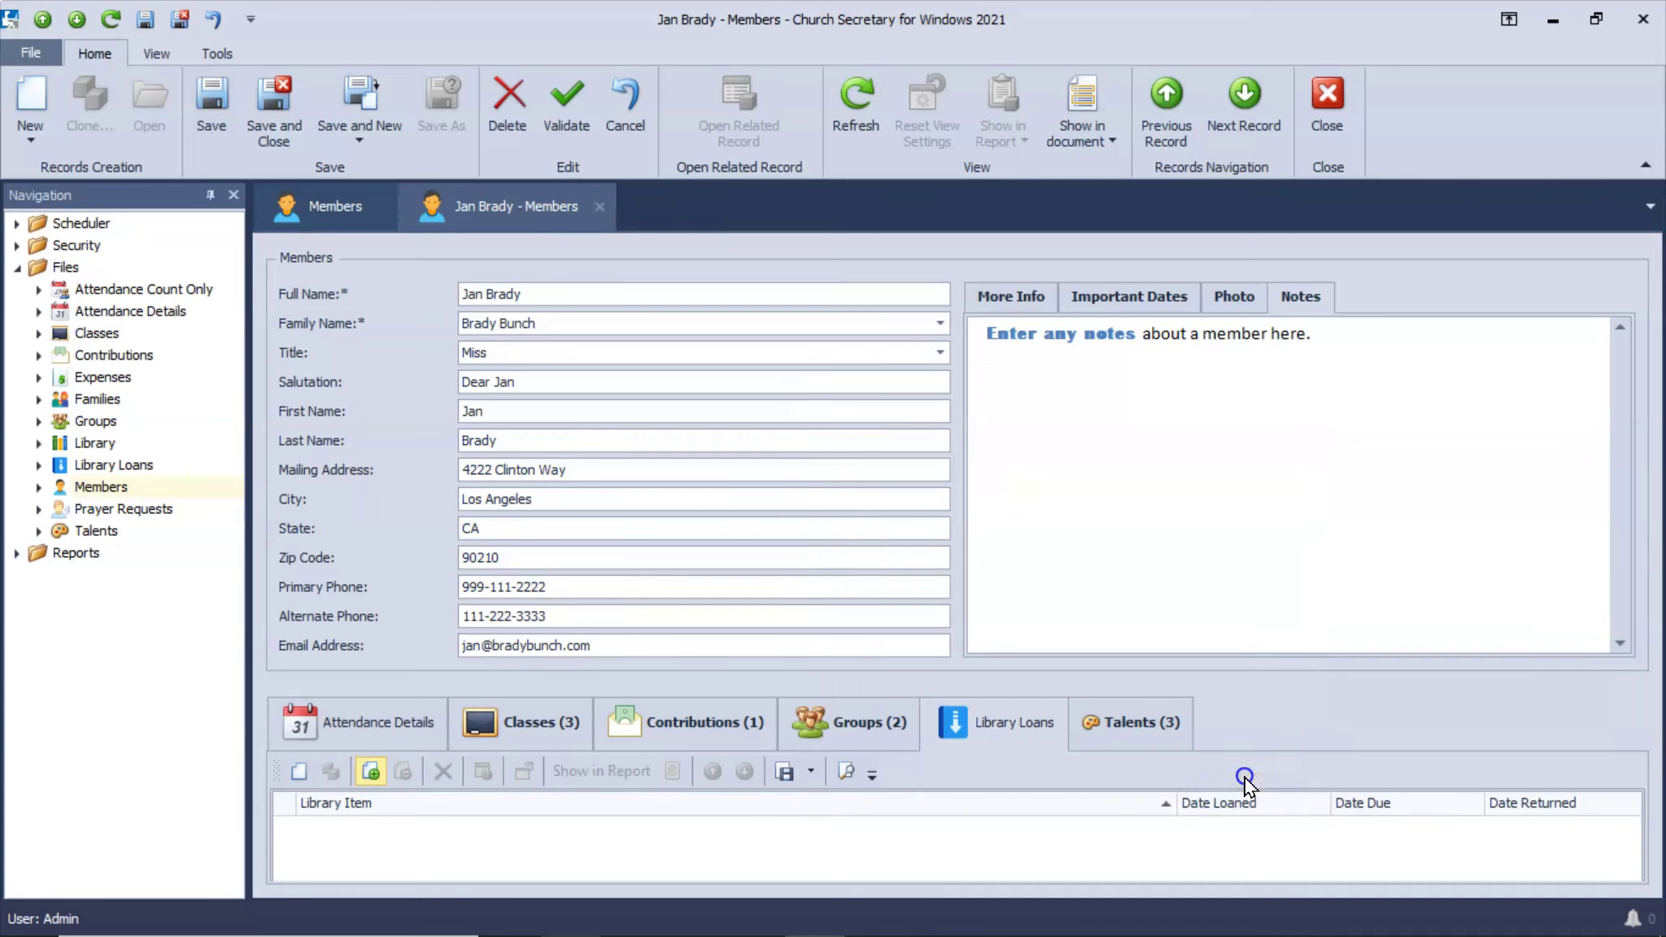
pyautogui.click(527, 736)
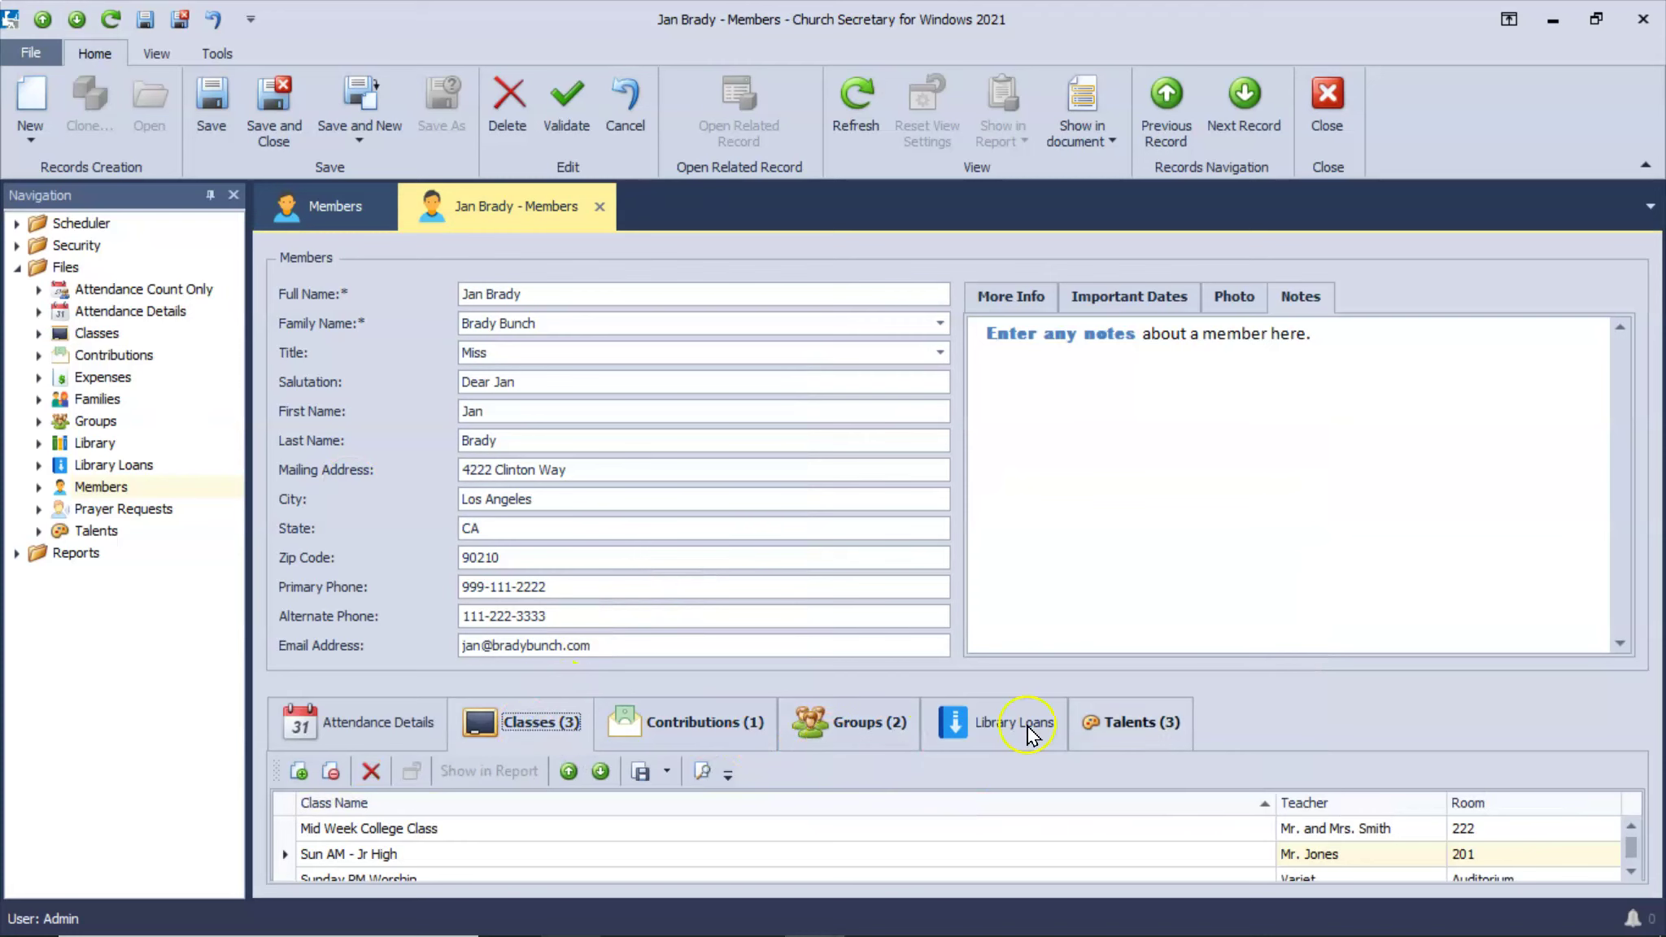
pyautogui.click(276, 96)
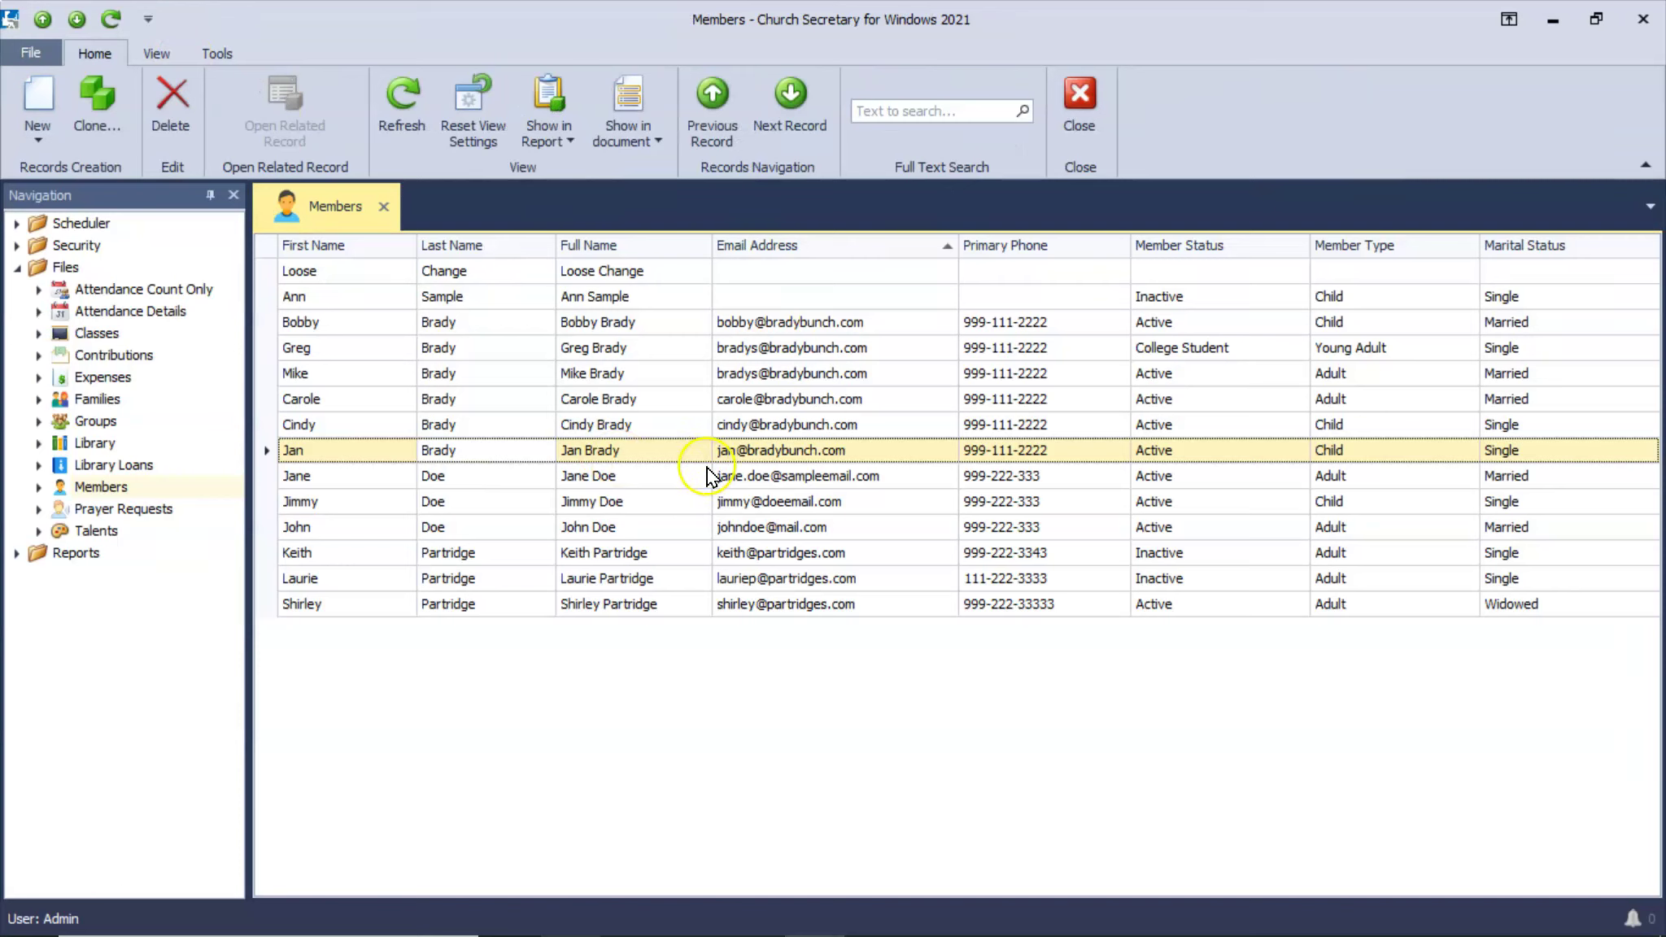
# Reselect the edited member's row and bring up the Show in Report list
pyautogui.click(729, 395)
pyautogui.click(633, 450)
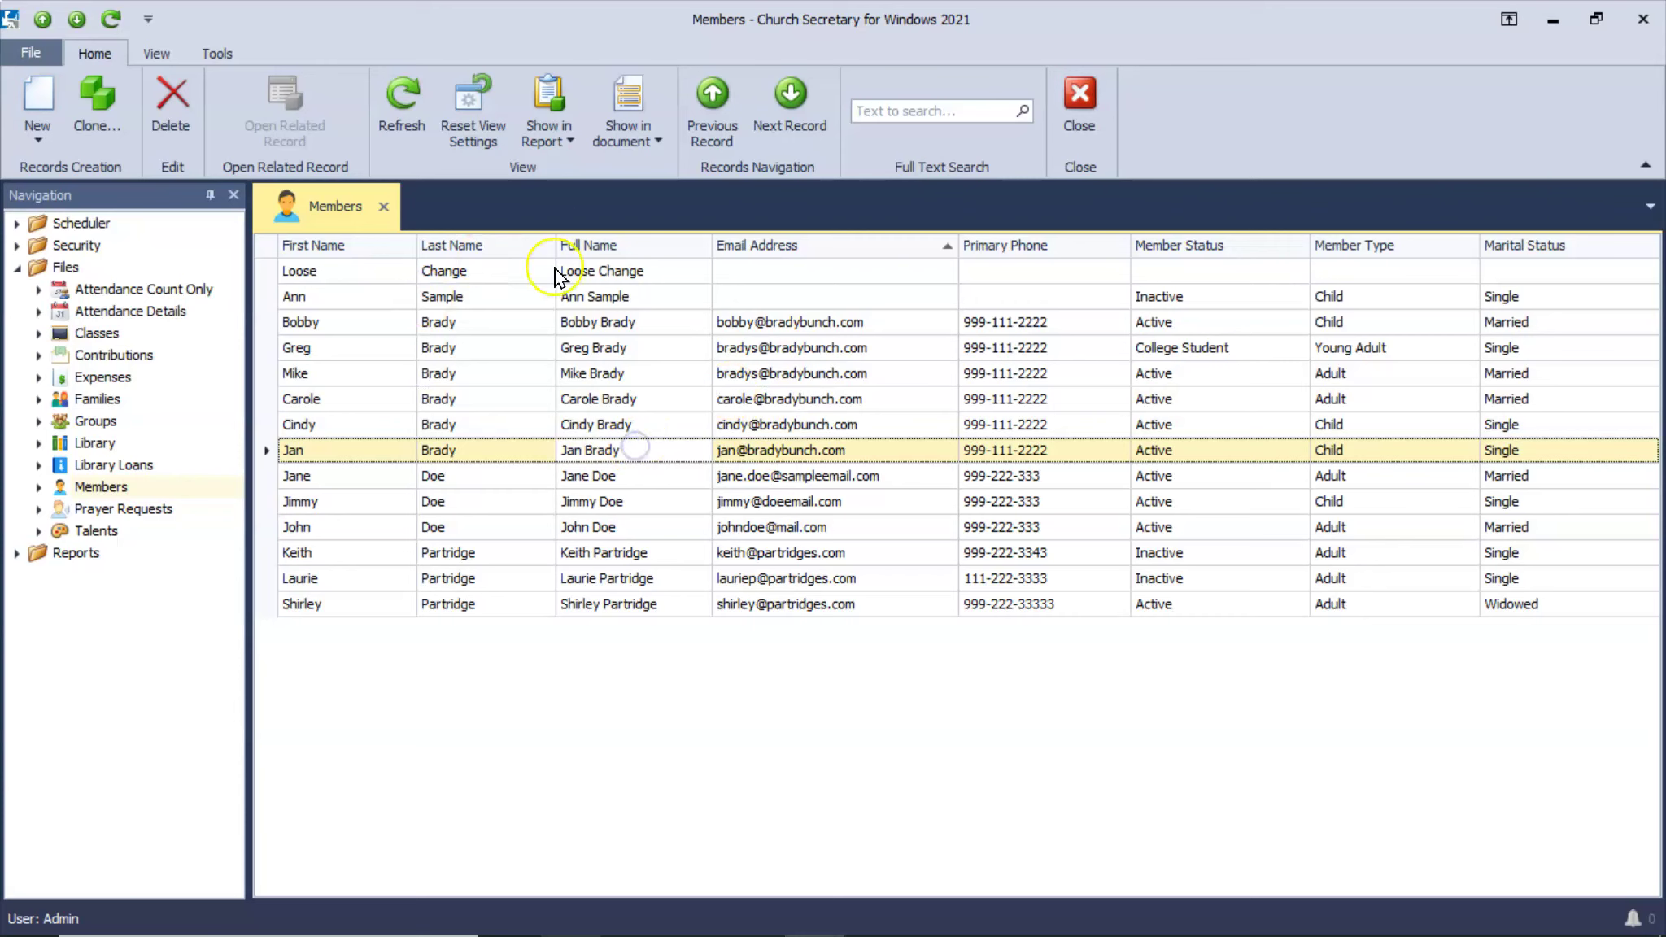
pyautogui.click(569, 140)
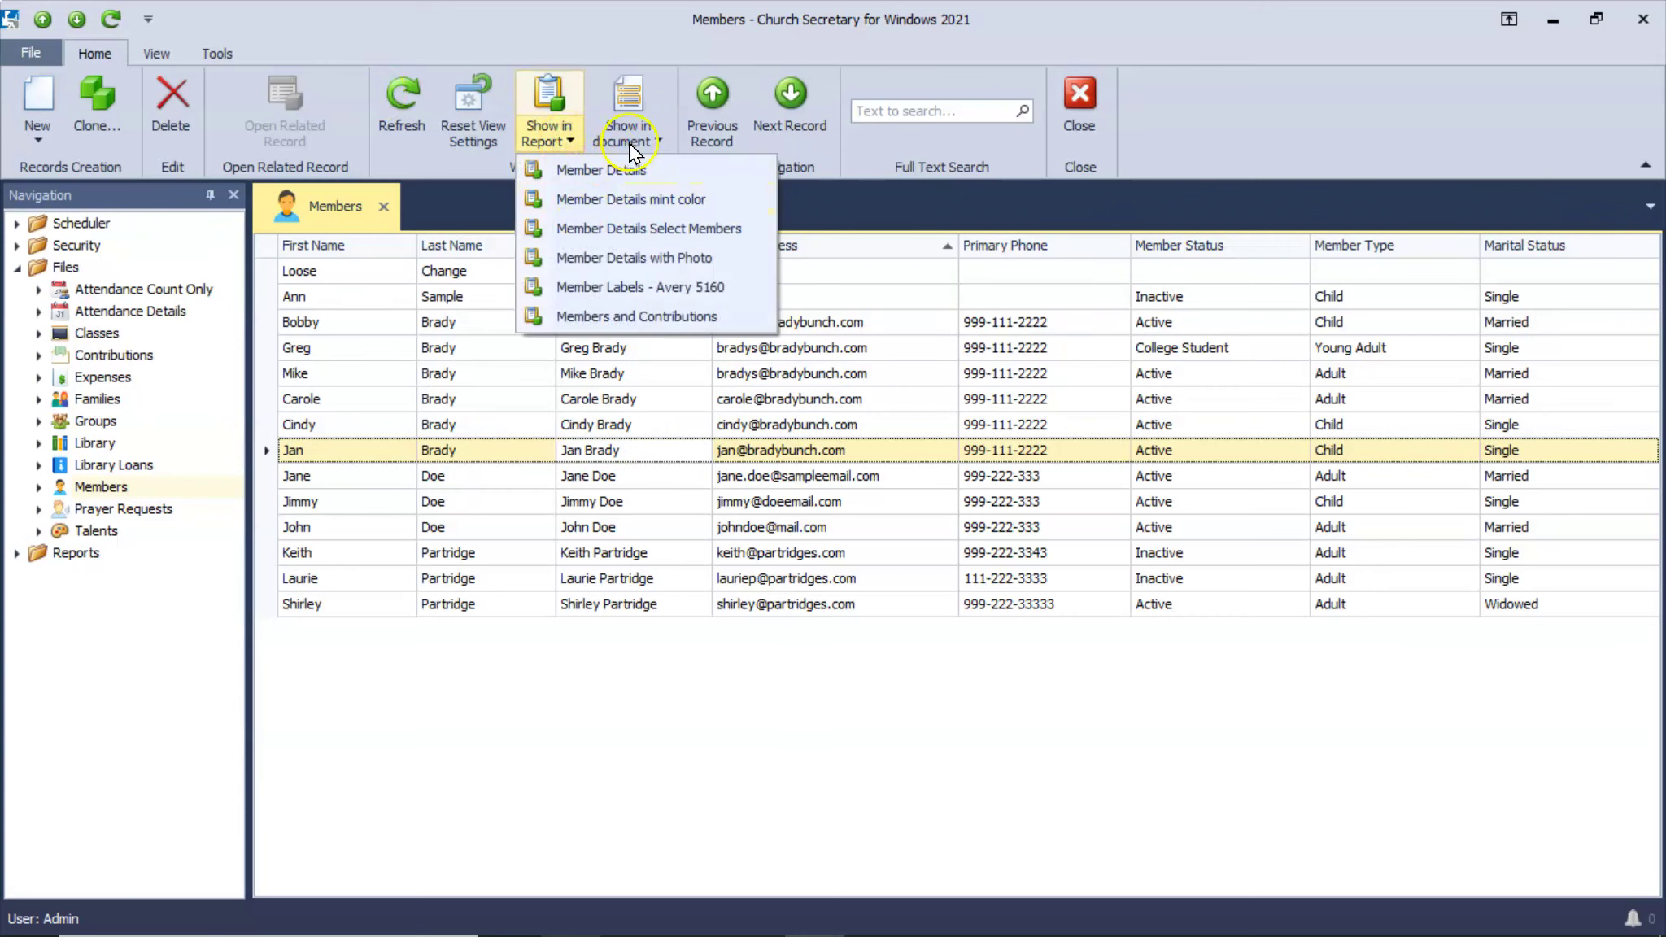
pyautogui.click(661, 143)
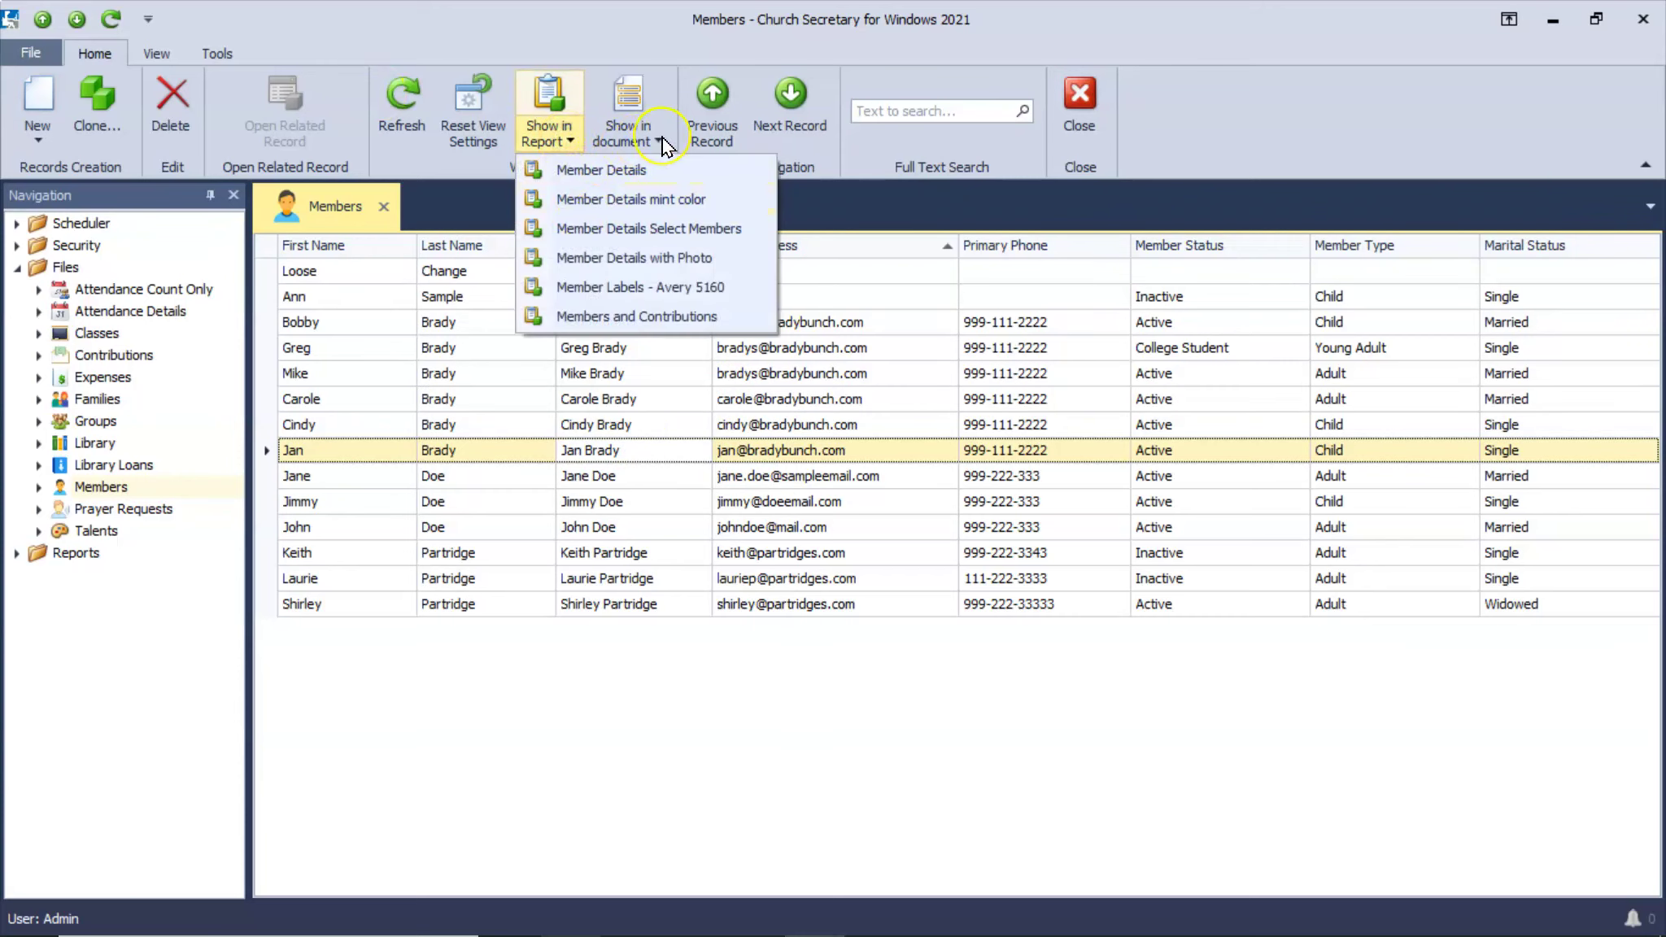
# Expand Reports in Navigation and generate Member Details with Photo for that member
pyautogui.click(18, 556)
pyautogui.click(17, 555)
pyautogui.click(99, 642)
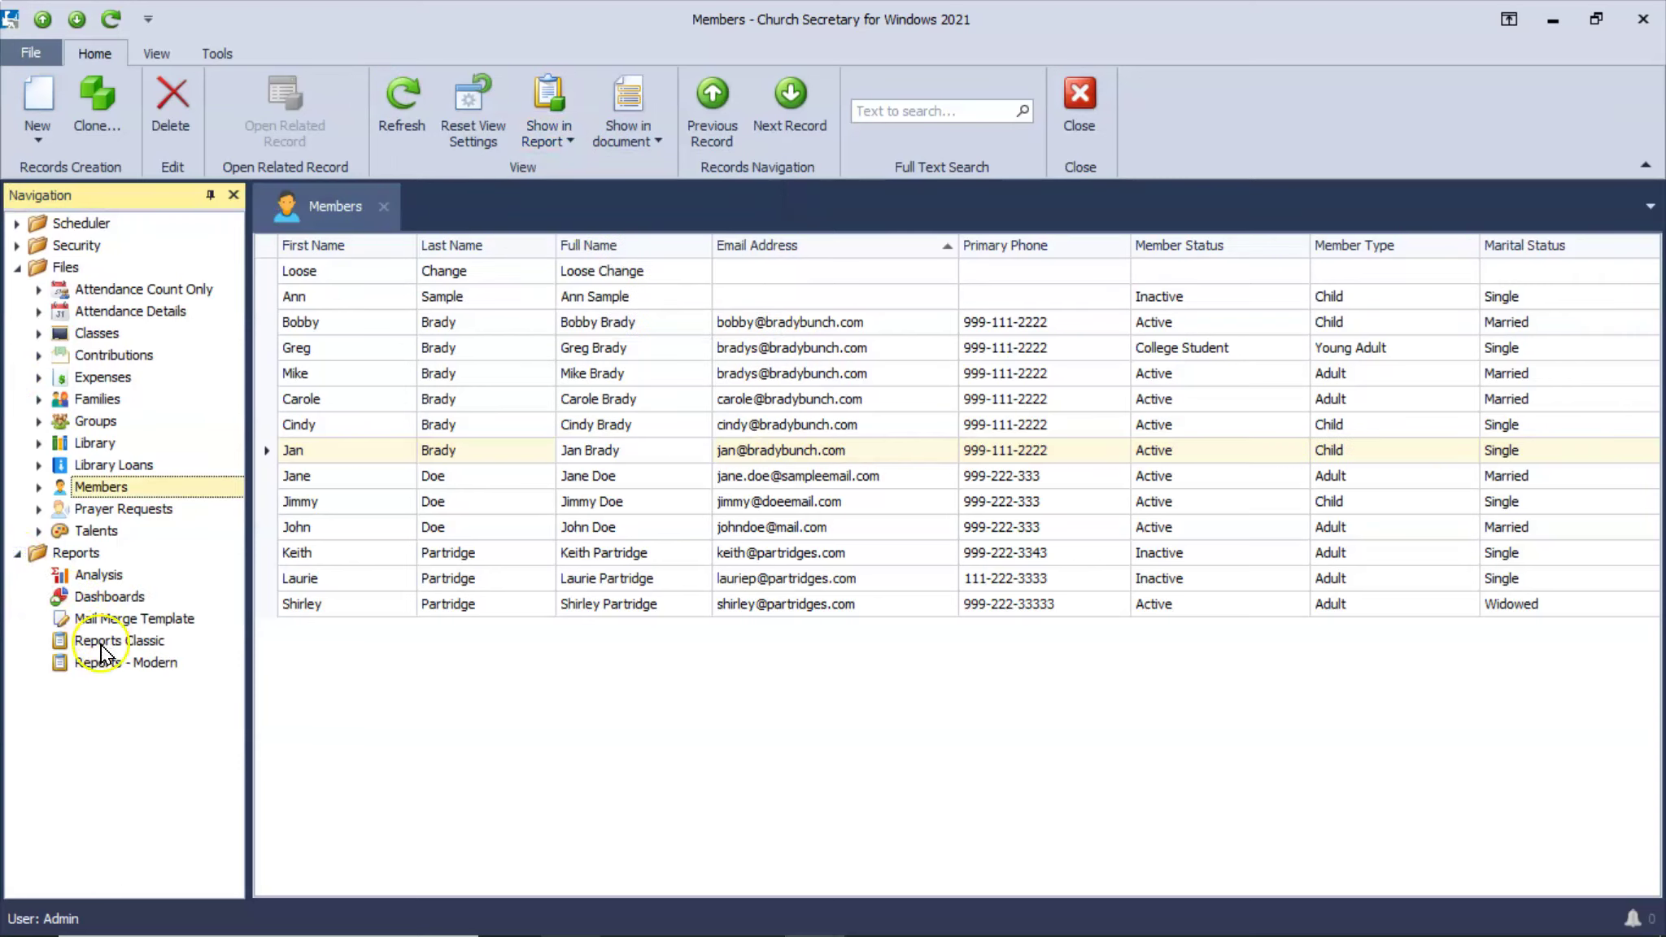
pyautogui.click(569, 142)
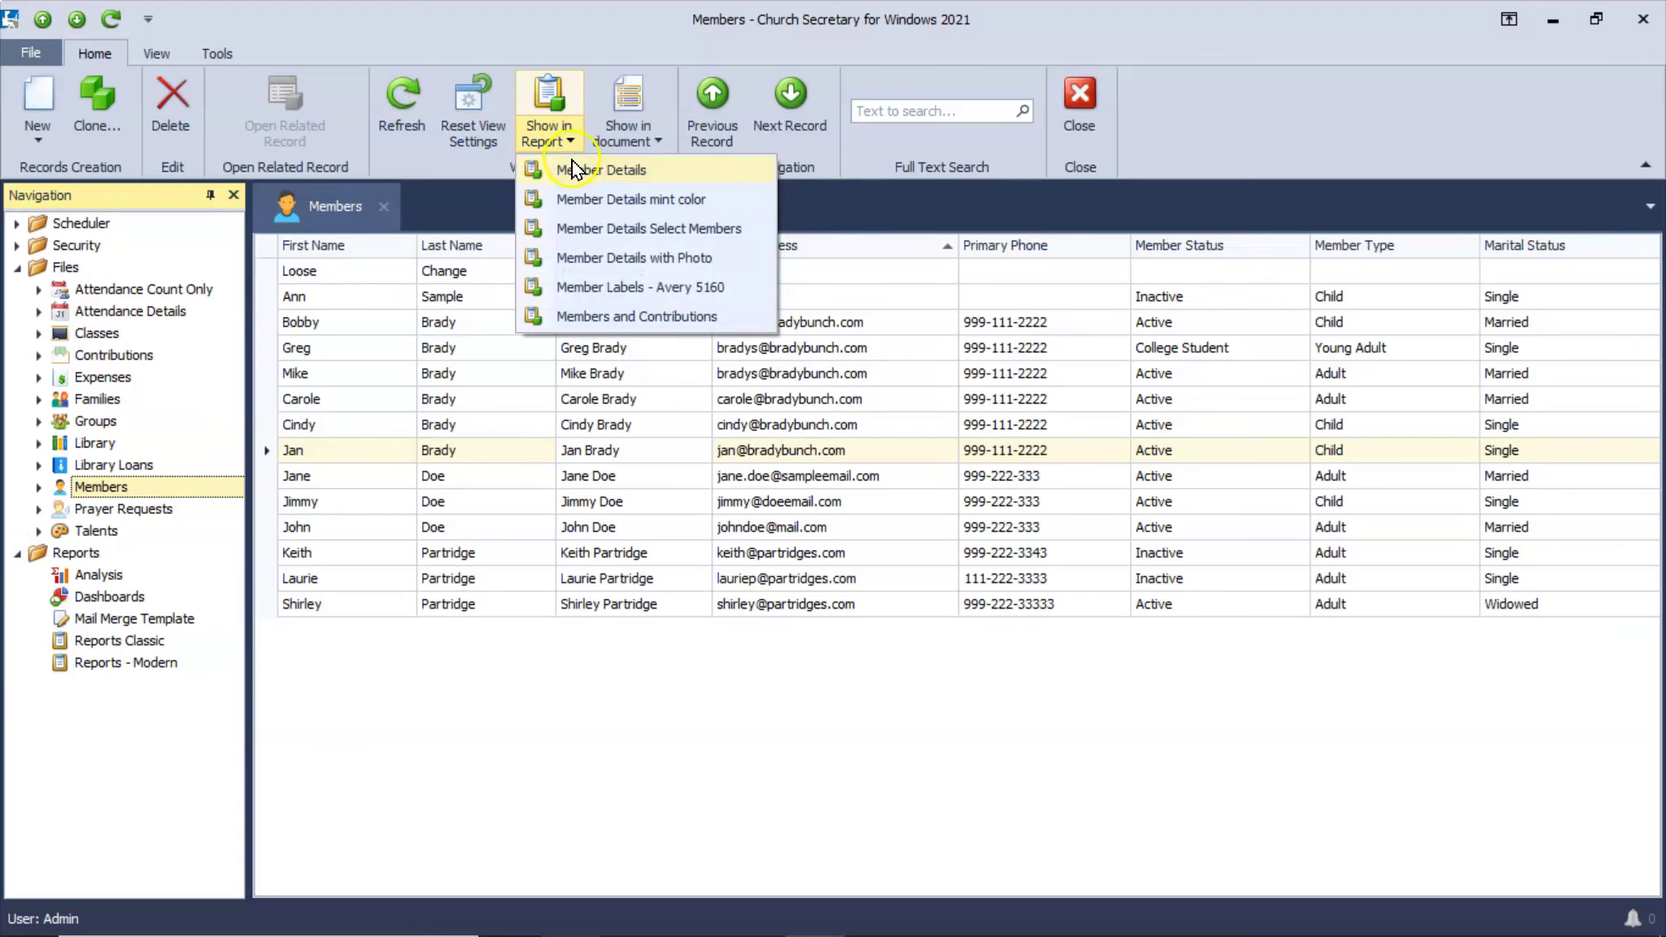
pyautogui.click(584, 258)
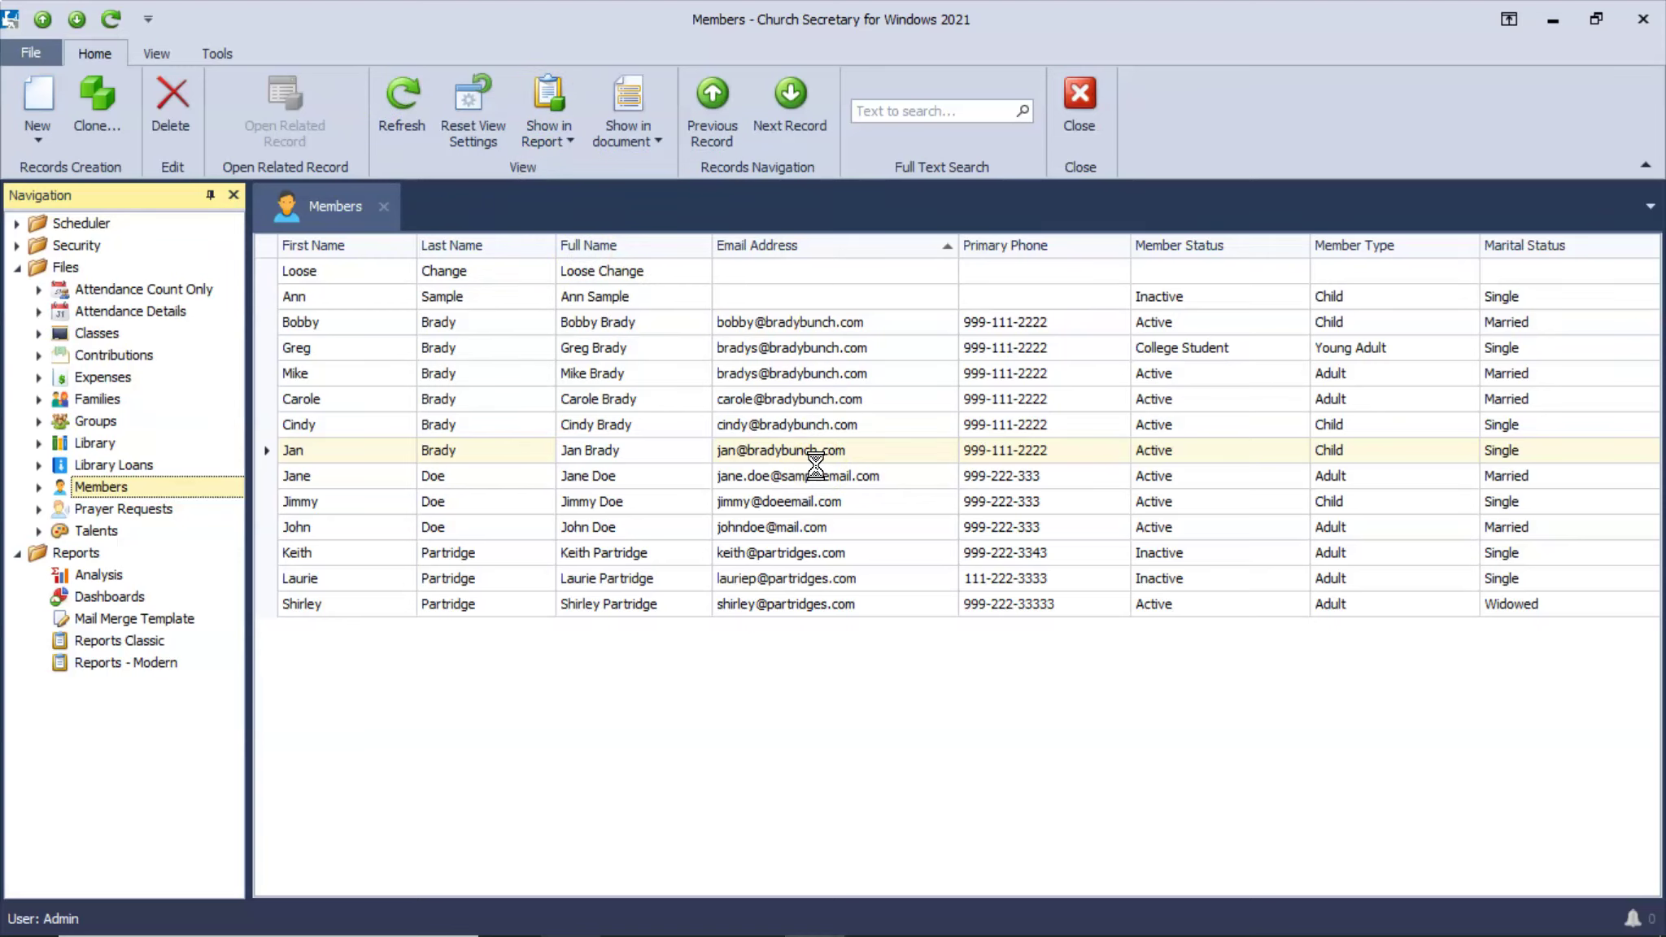
pyautogui.click(858, 478)
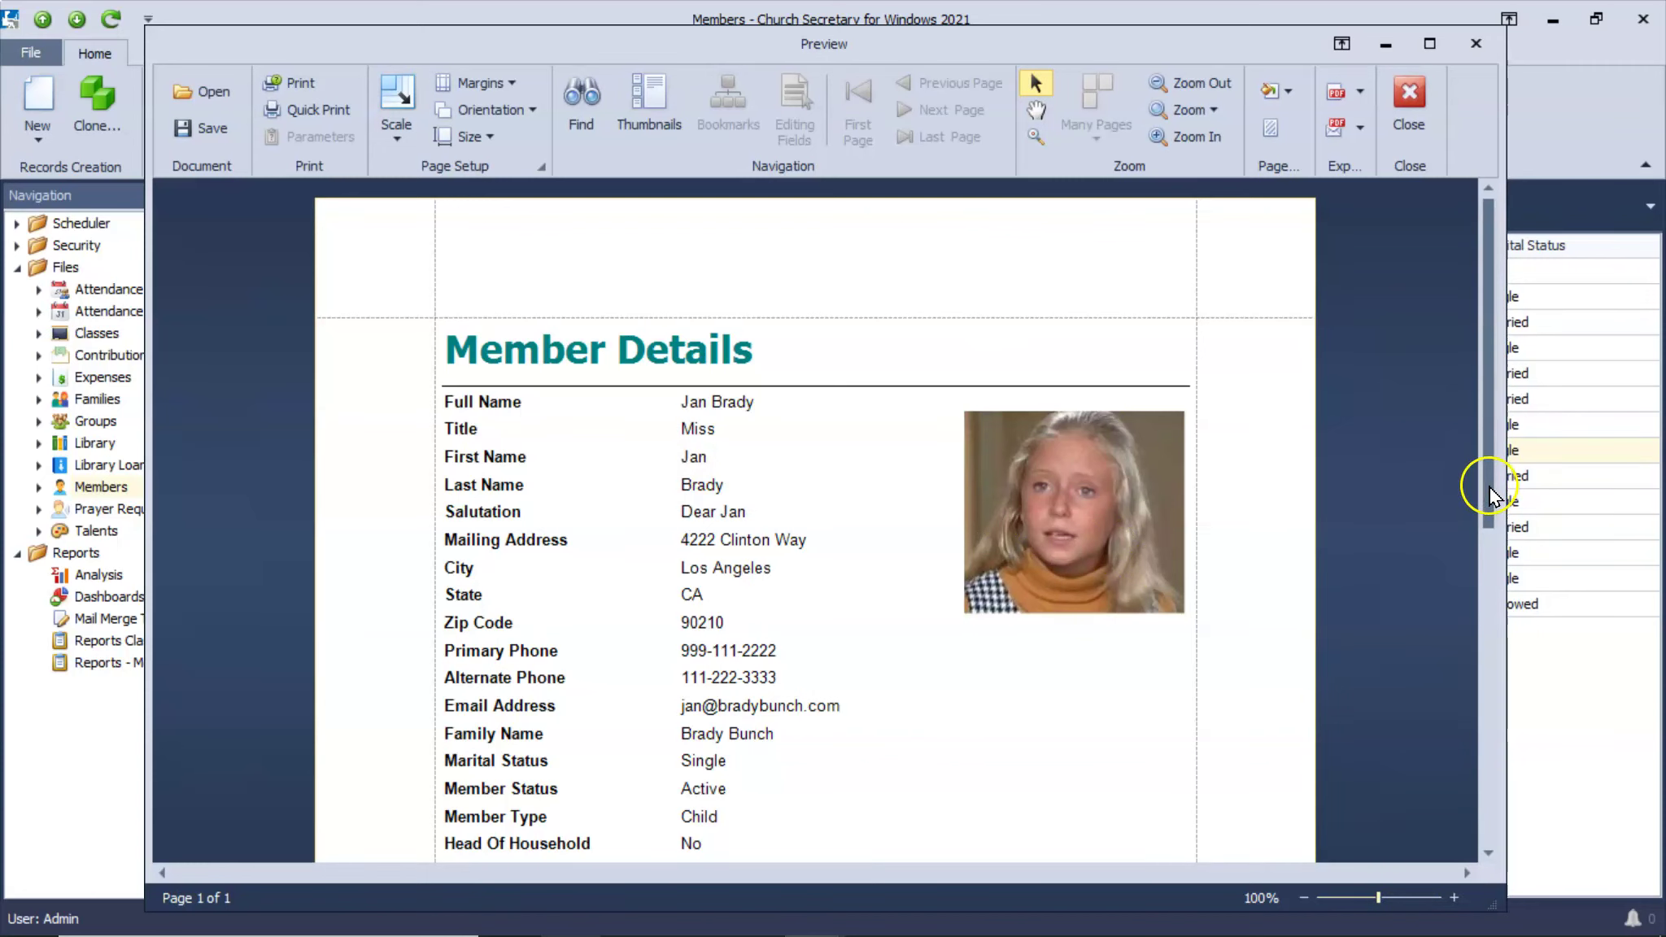
pyautogui.moveTo(1491, 494); pyautogui.dragTo(1474, 672)
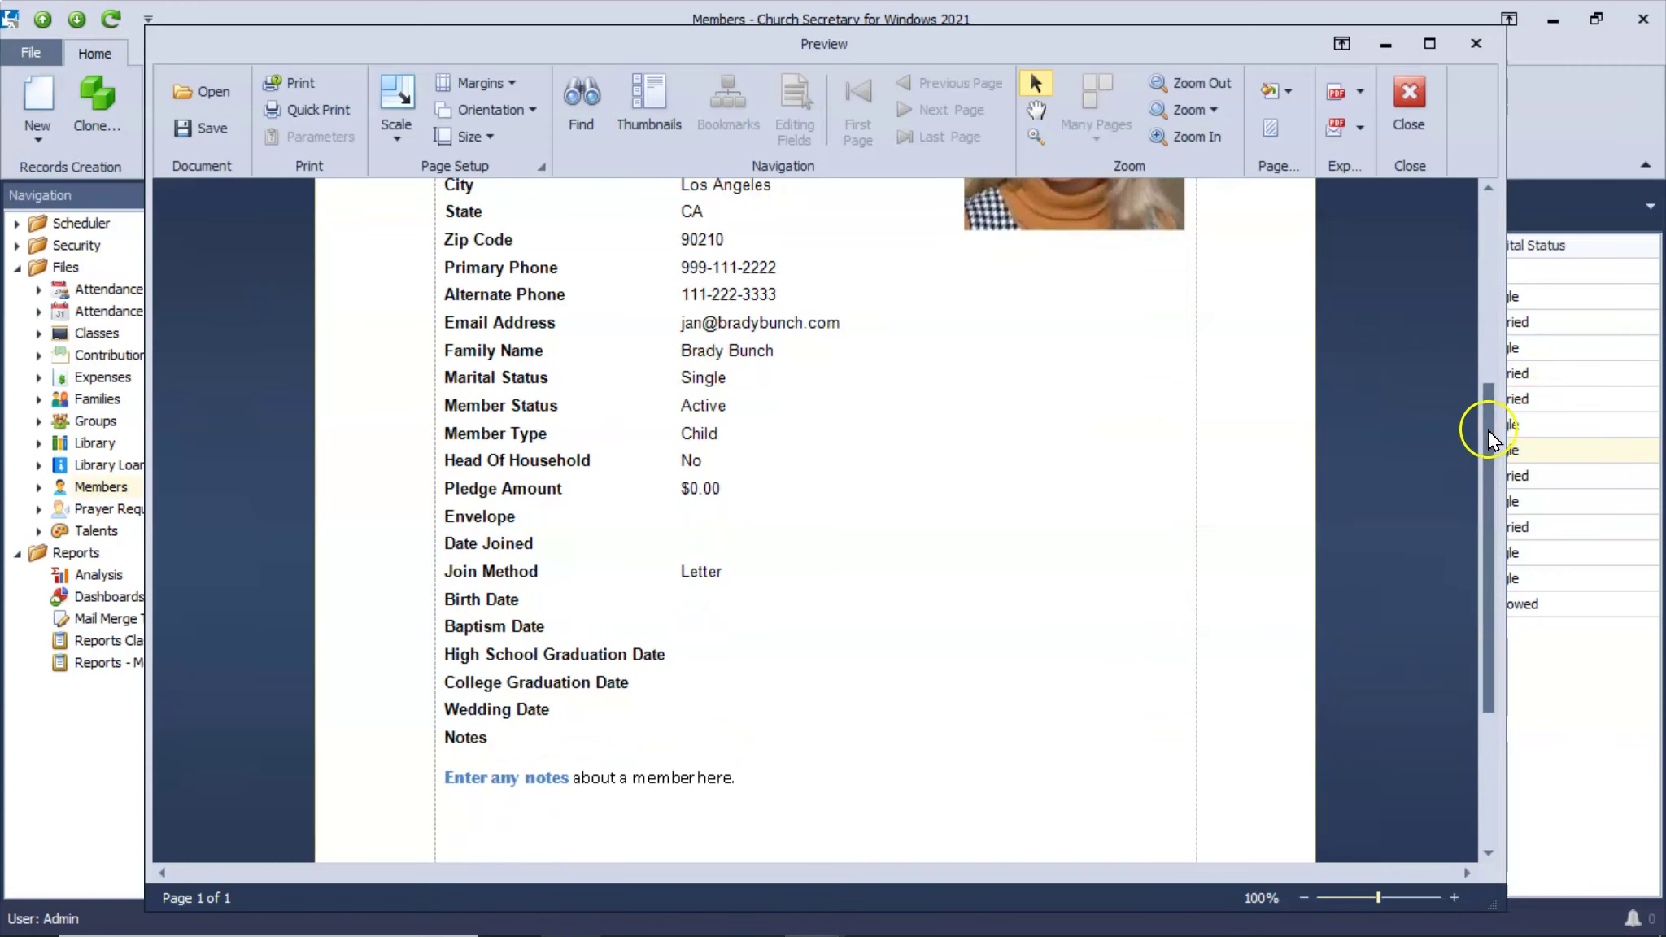
pyautogui.scroll(3, 1440, 342)
pyautogui.scroll(2, 1436, 330)
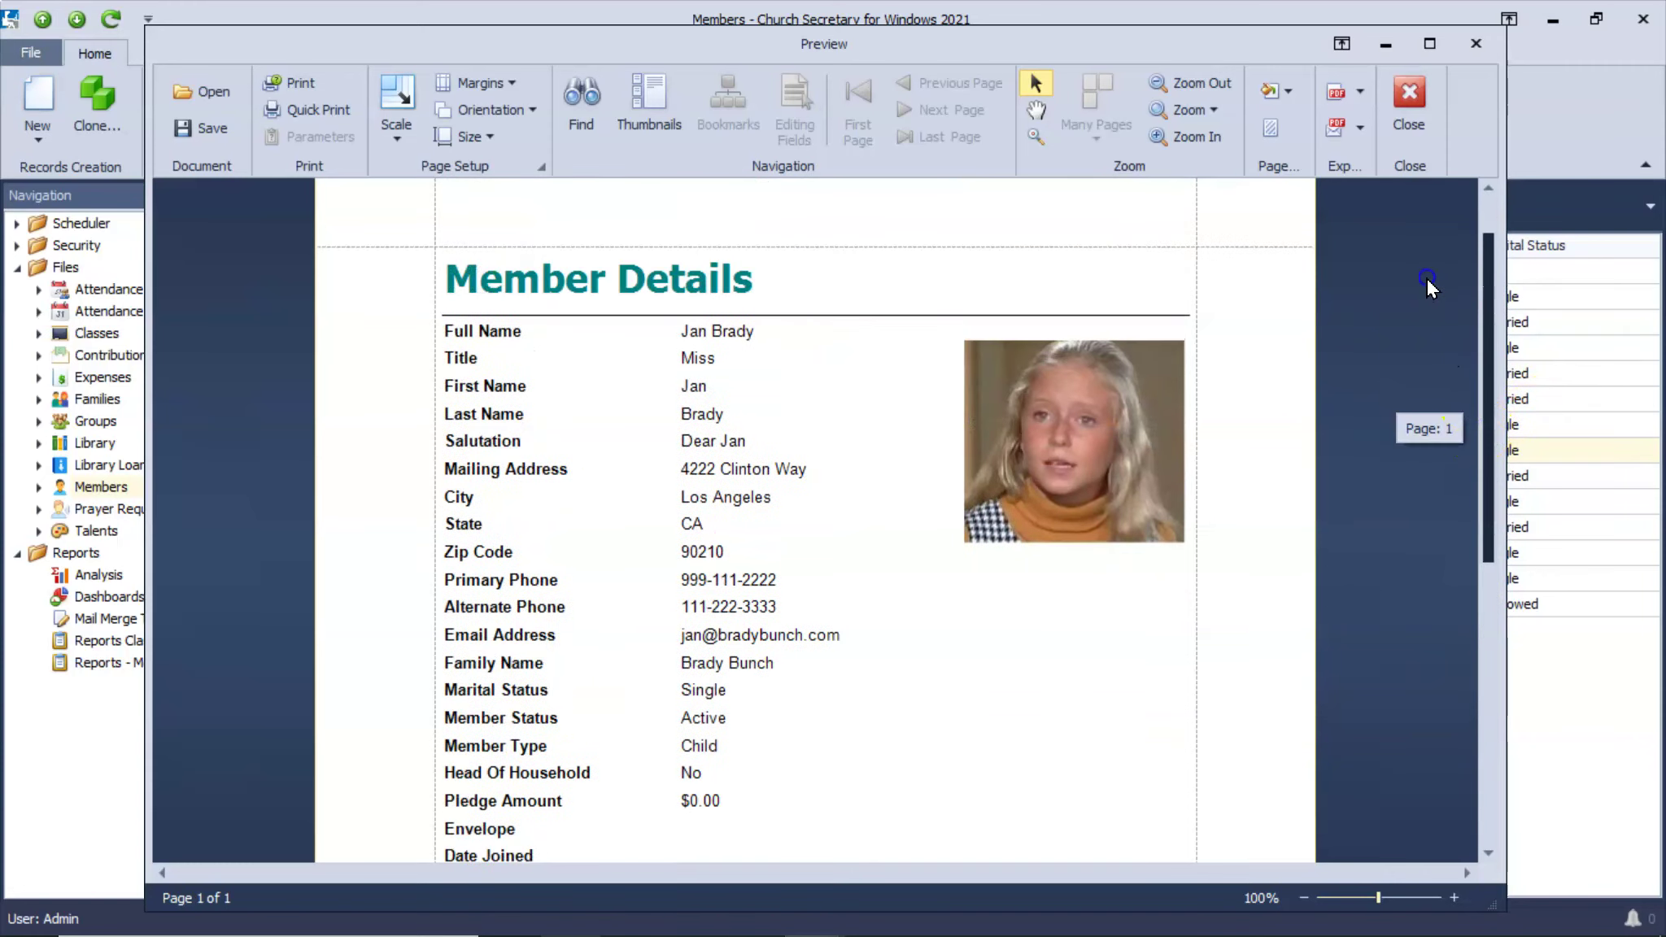
pyautogui.click(1401, 124)
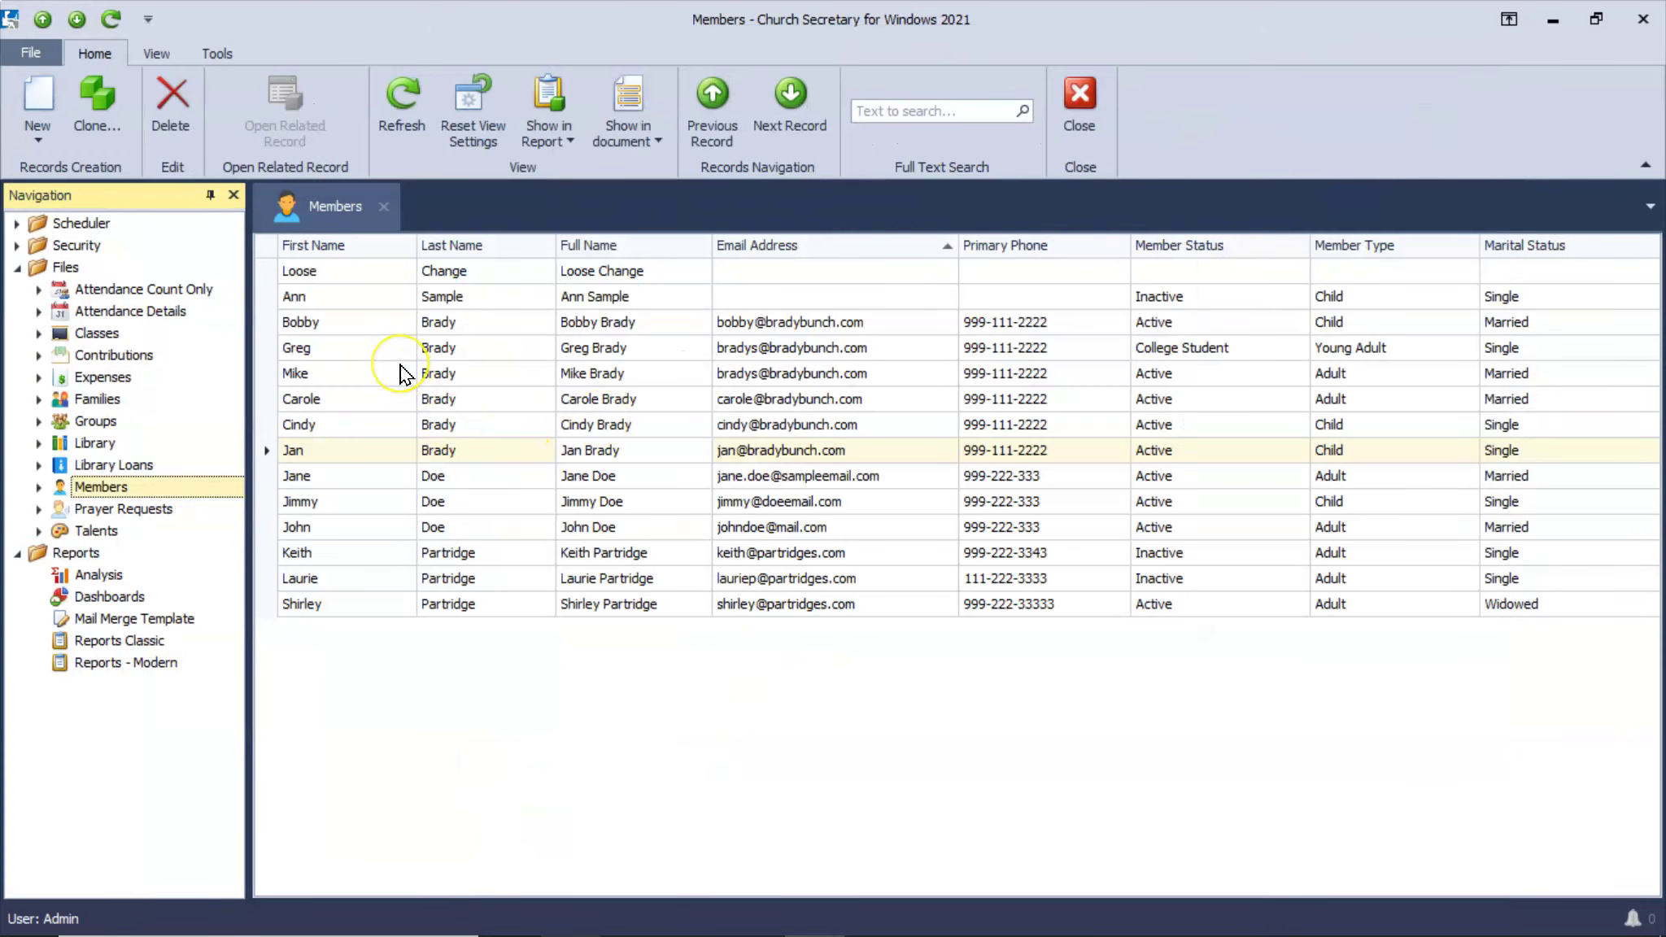
# Add three more members to the selection, preview their Member Labels - Avery 5160, then close it
pyautogui.keyDown('ctrl'); pyautogui.click(401, 375); pyautogui.keyUp('ctrl')
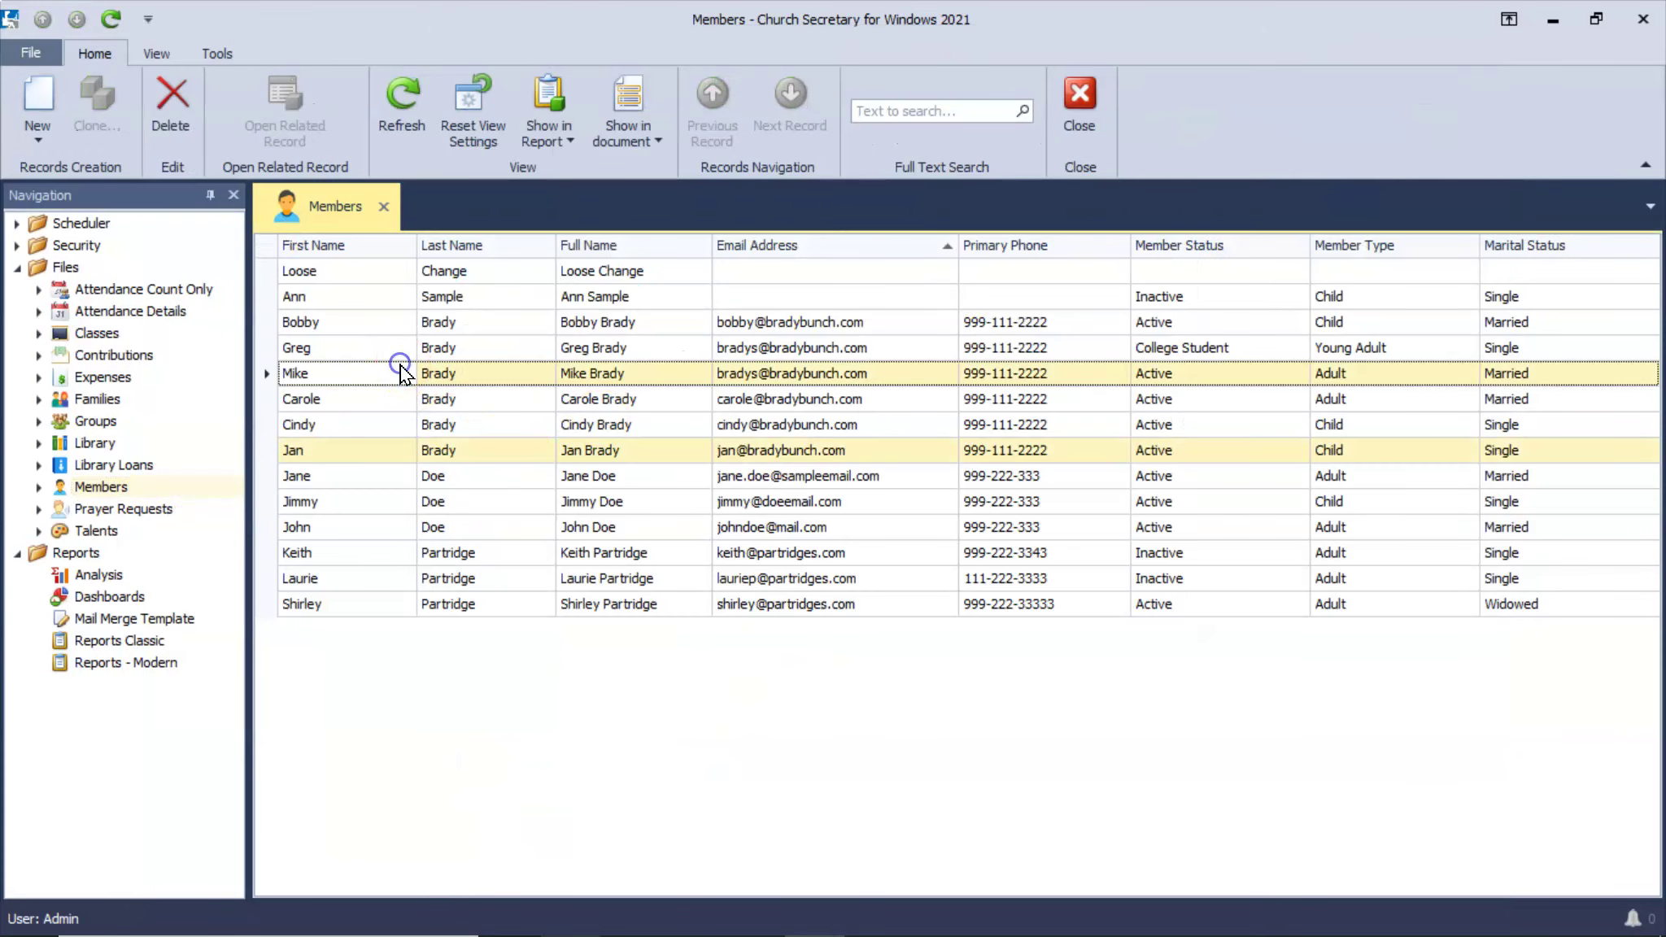
pyautogui.keyDown('ctrl'); pyautogui.click(384, 526); pyautogui.keyUp('ctrl')
pyautogui.keyDown('ctrl'); pyautogui.click(442, 579); pyautogui.keyUp('ctrl')
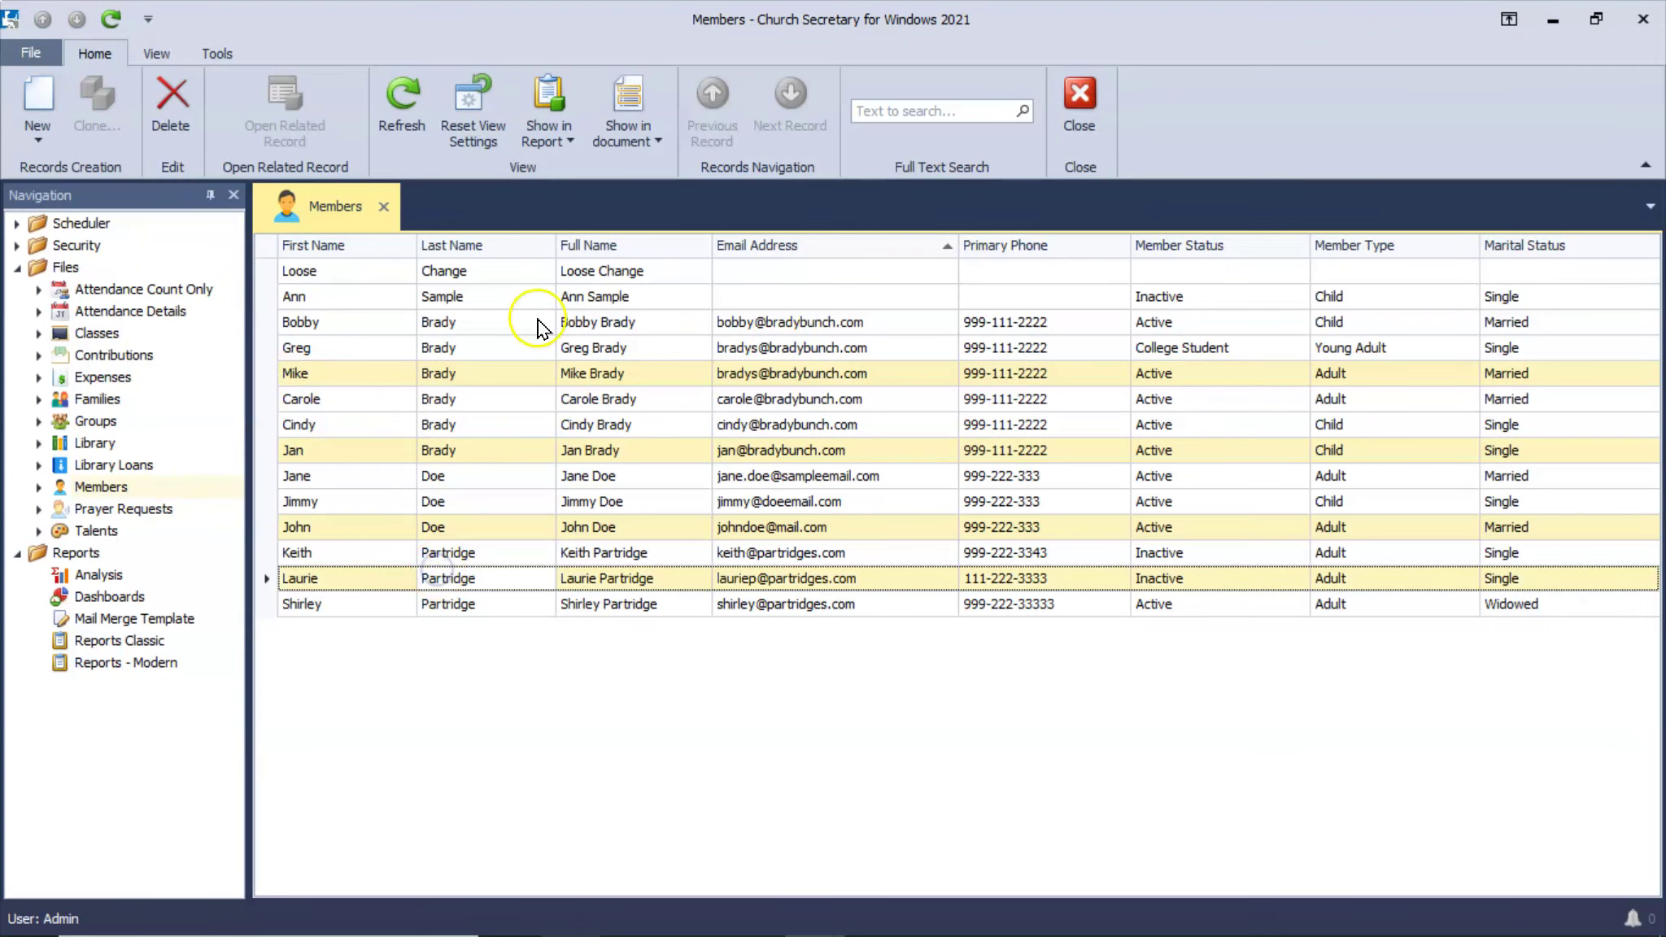
pyautogui.click(562, 138)
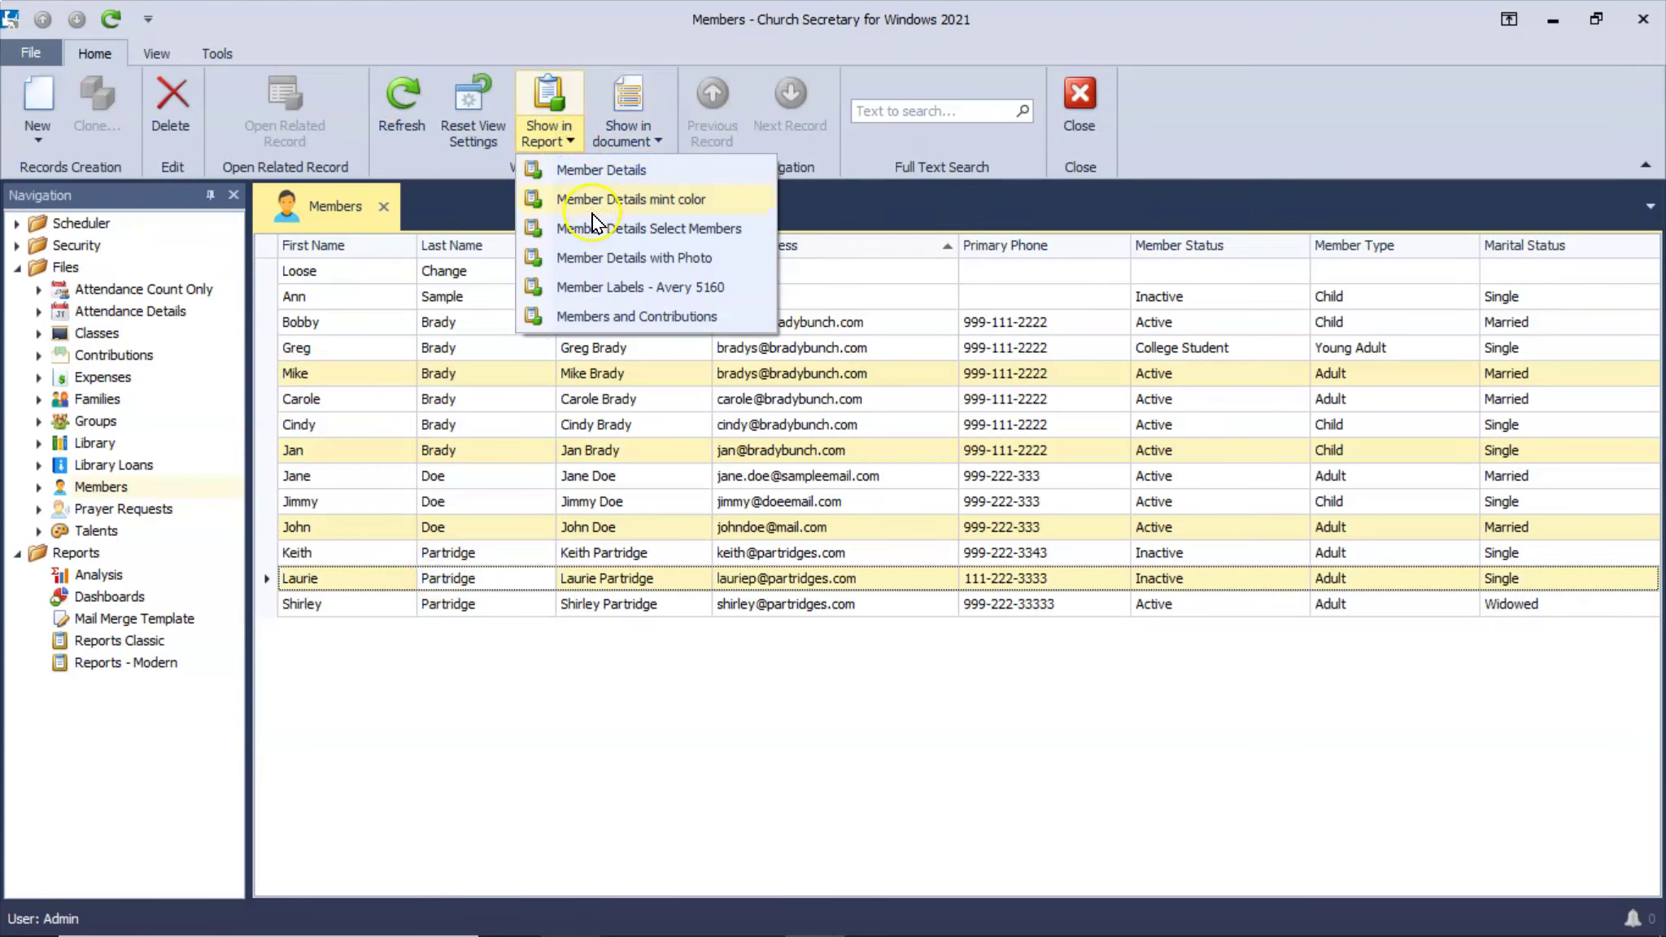
pyautogui.click(592, 287)
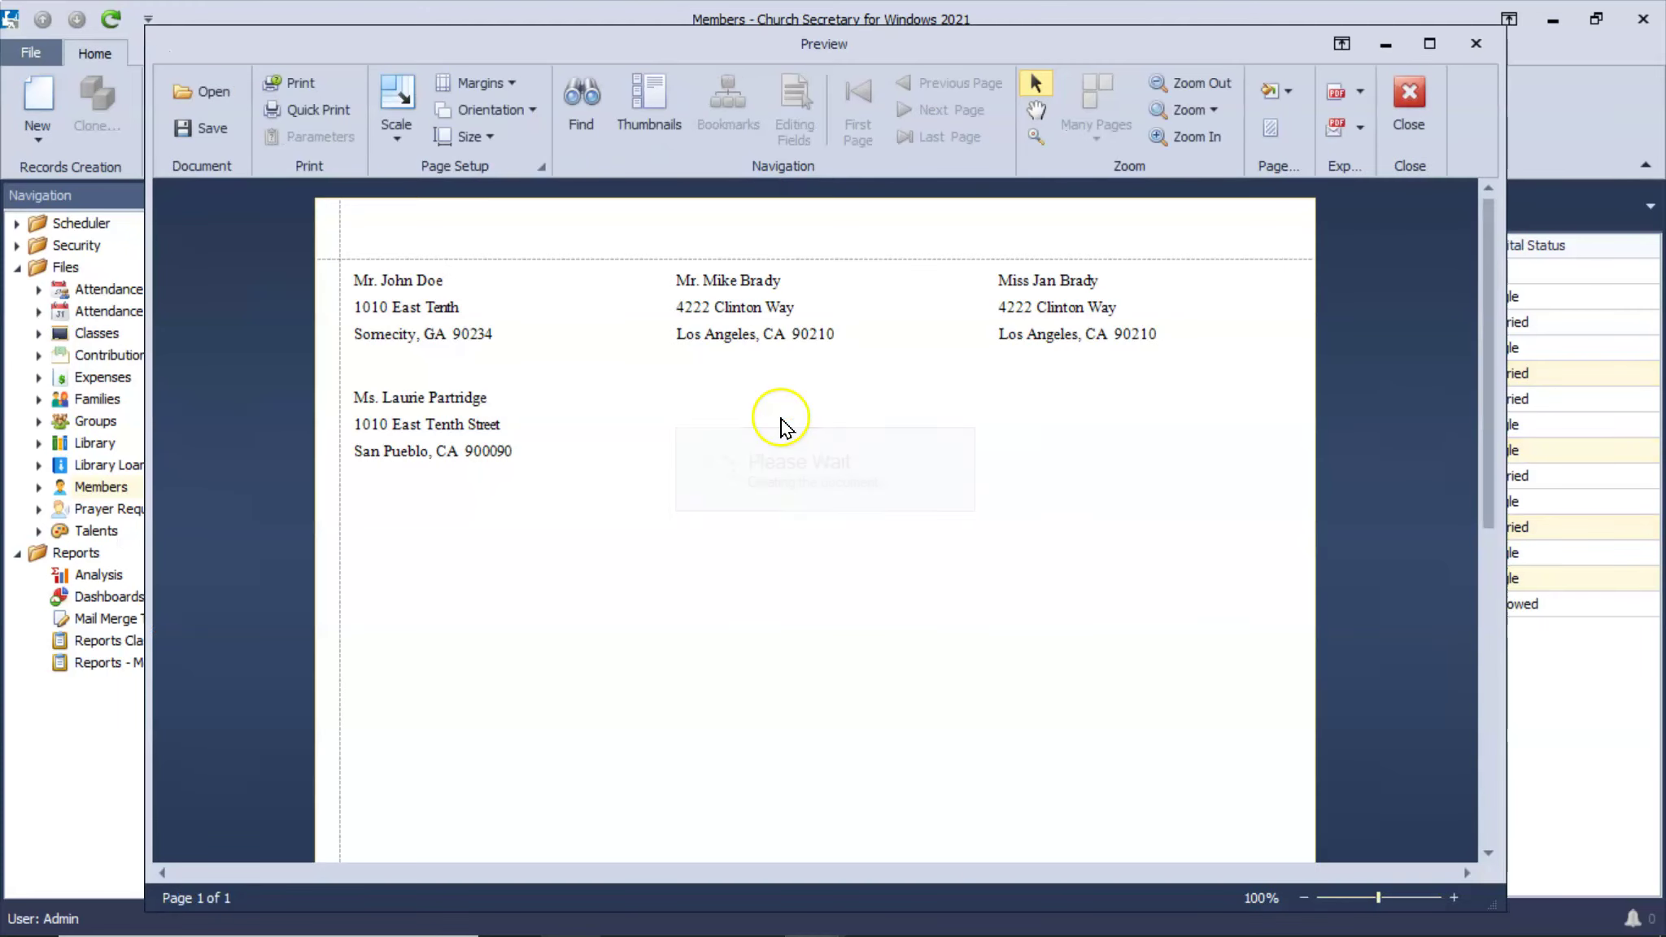
pyautogui.click(1420, 94)
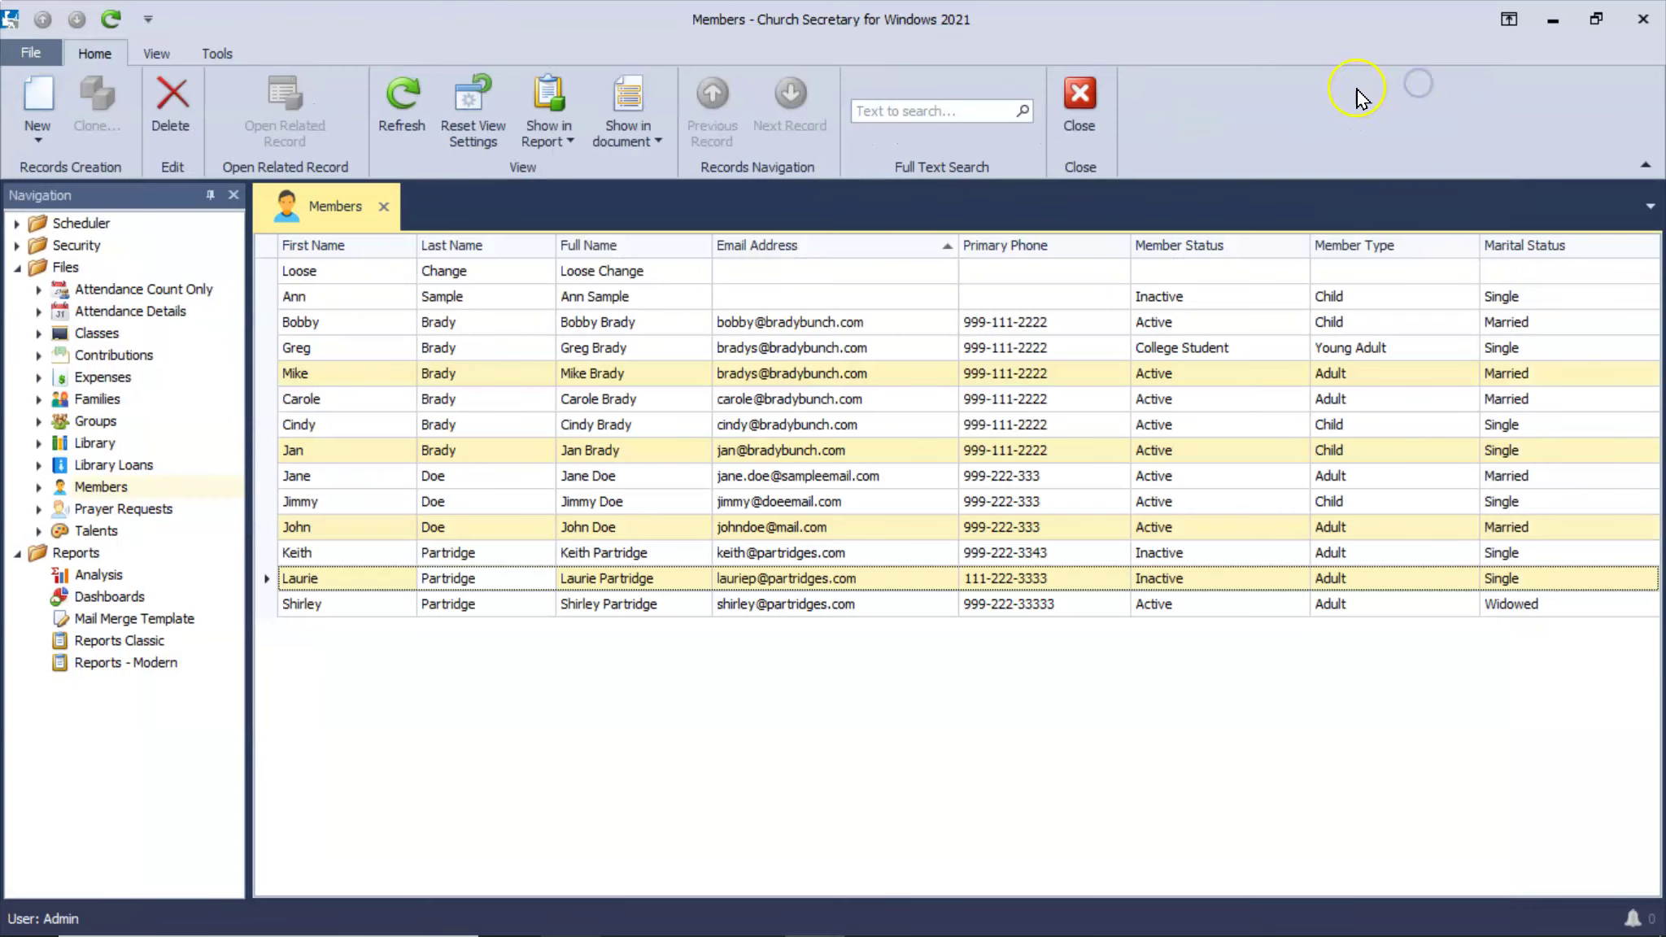
# Run the Members and Contributions report with start date 1/1/2020 through 10/5/2020
pyautogui.click(570, 143)
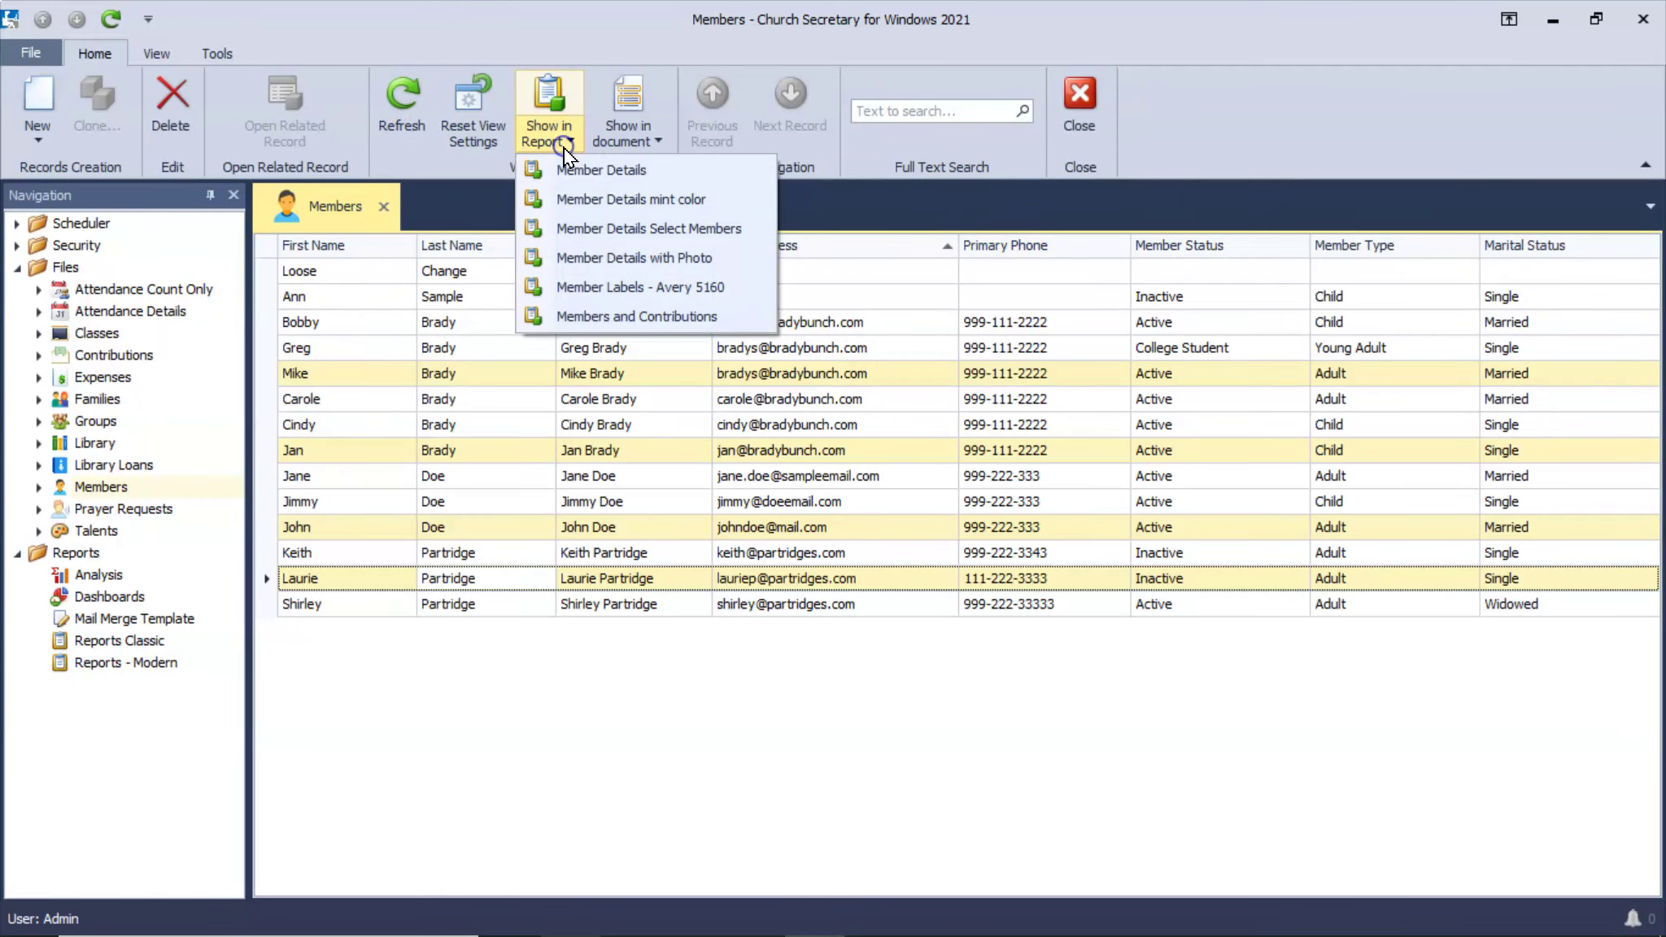
pyautogui.click(600, 318)
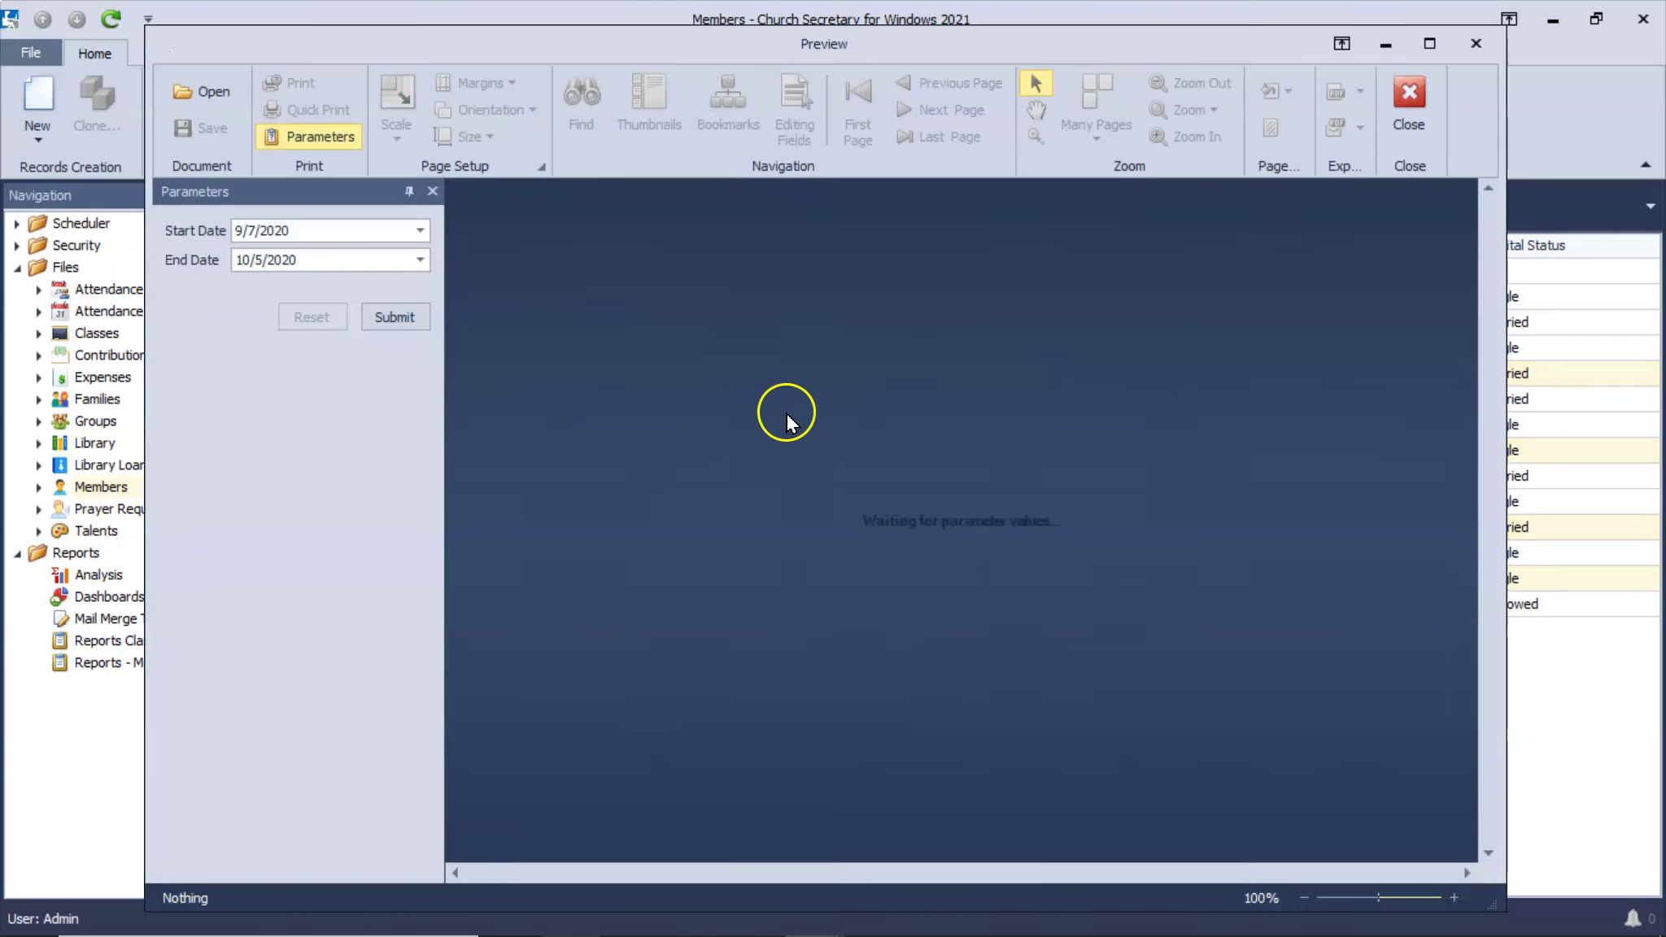
pyautogui.click(421, 231)
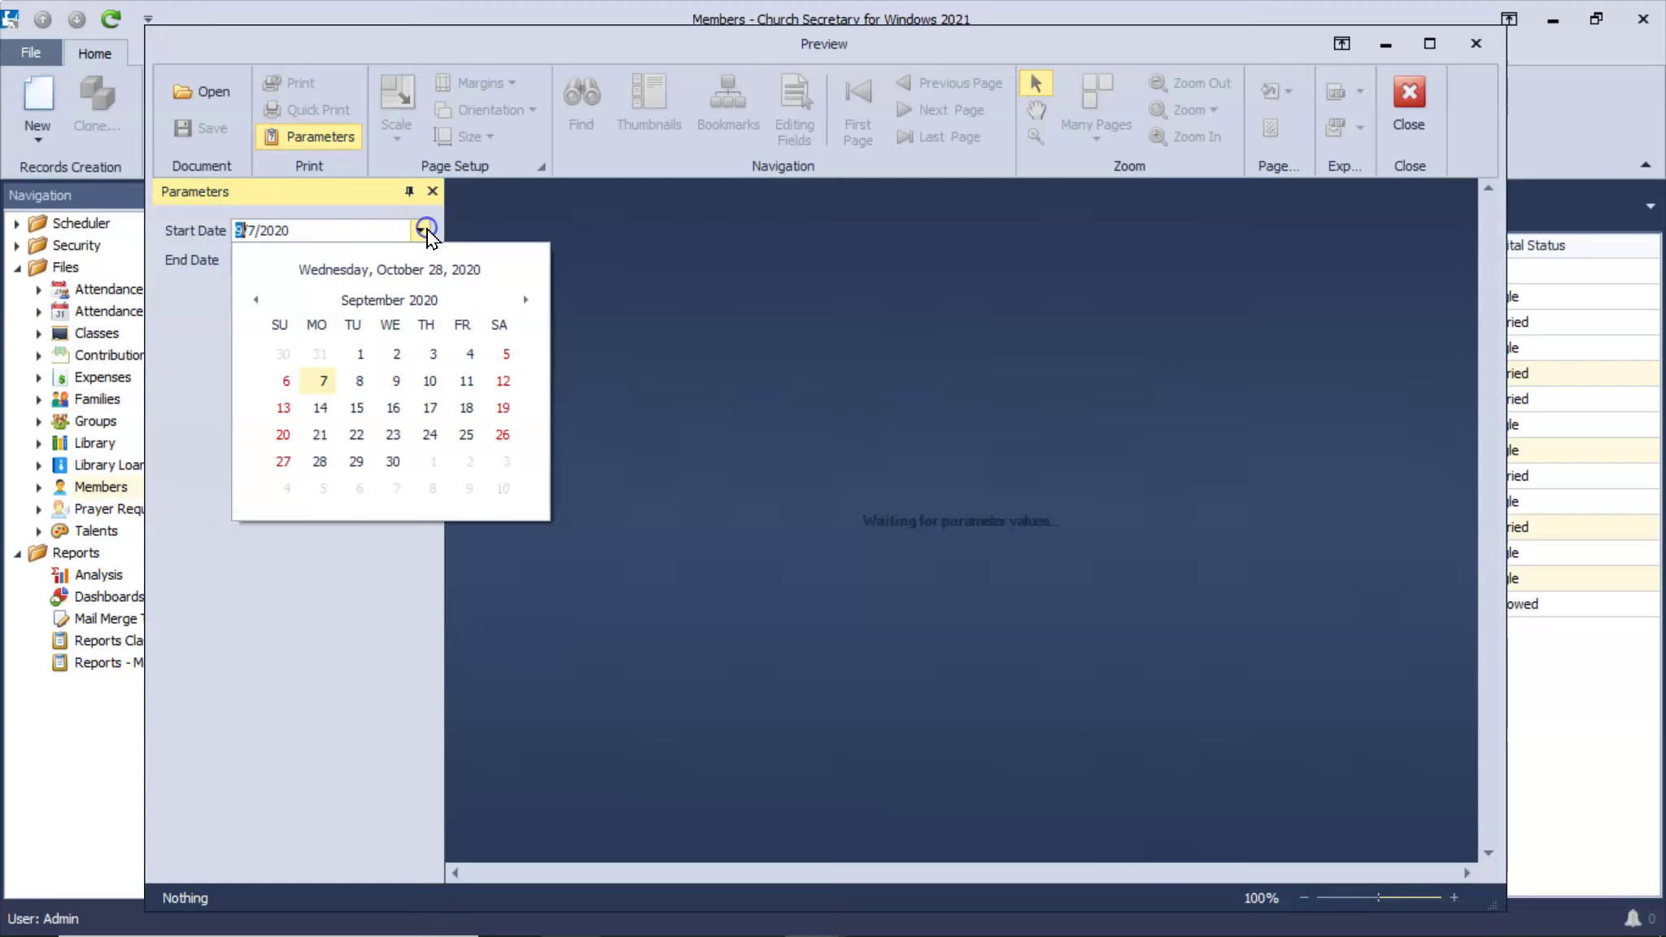
pyautogui.click(385, 297)
pyautogui.click(294, 342)
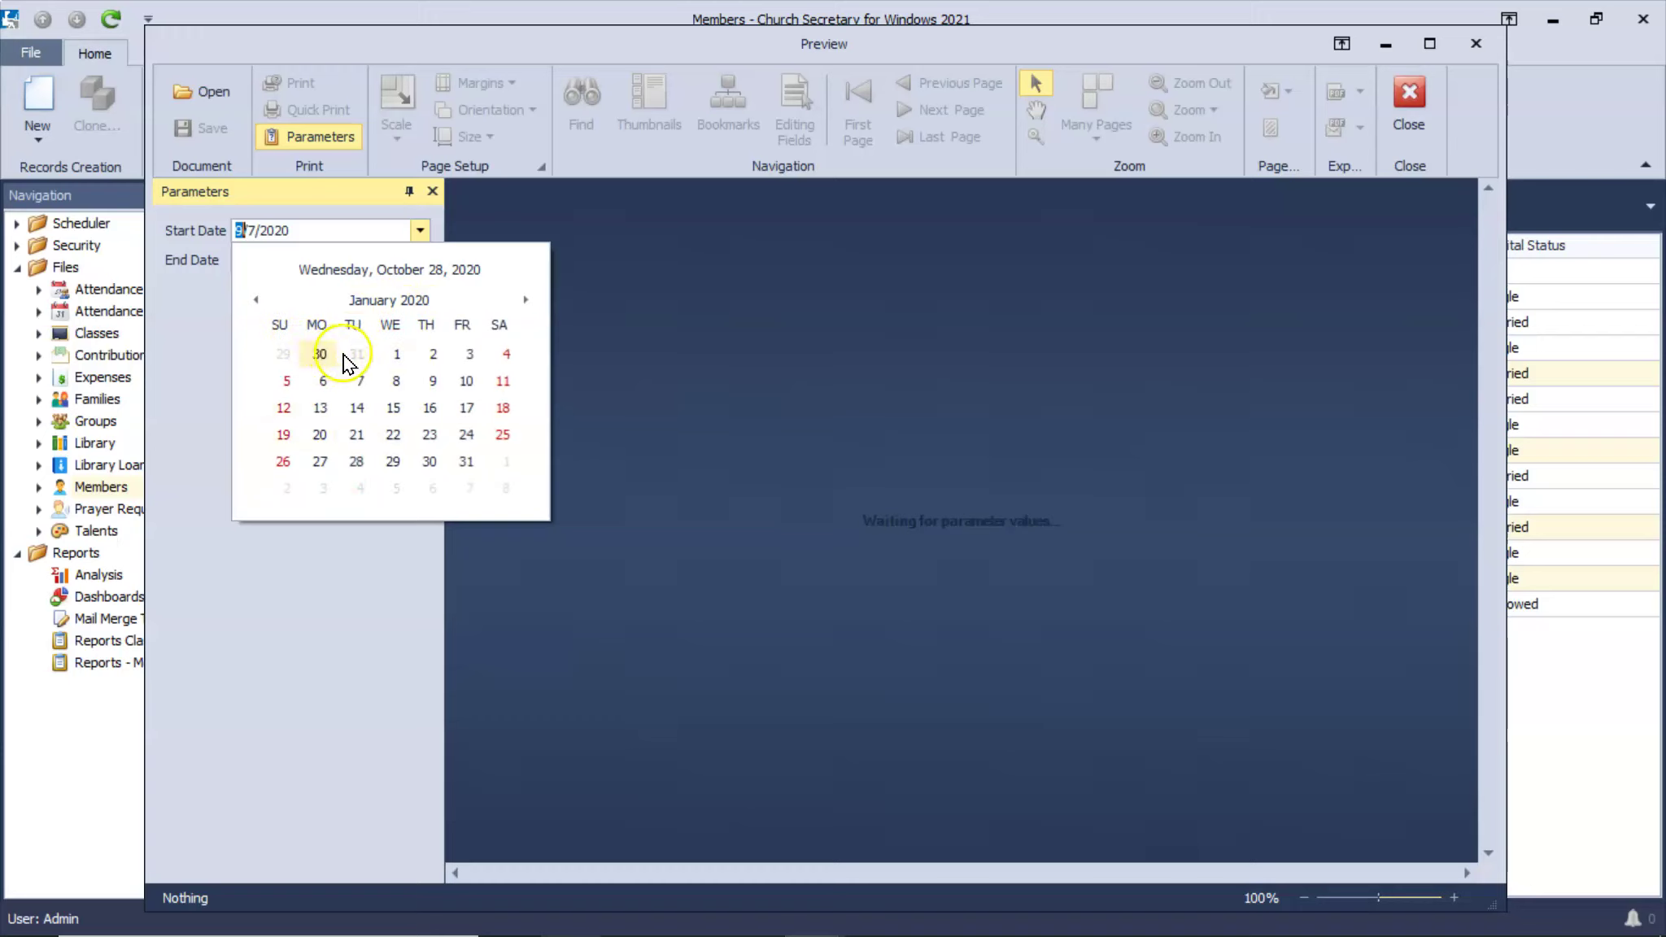
pyautogui.click(390, 354)
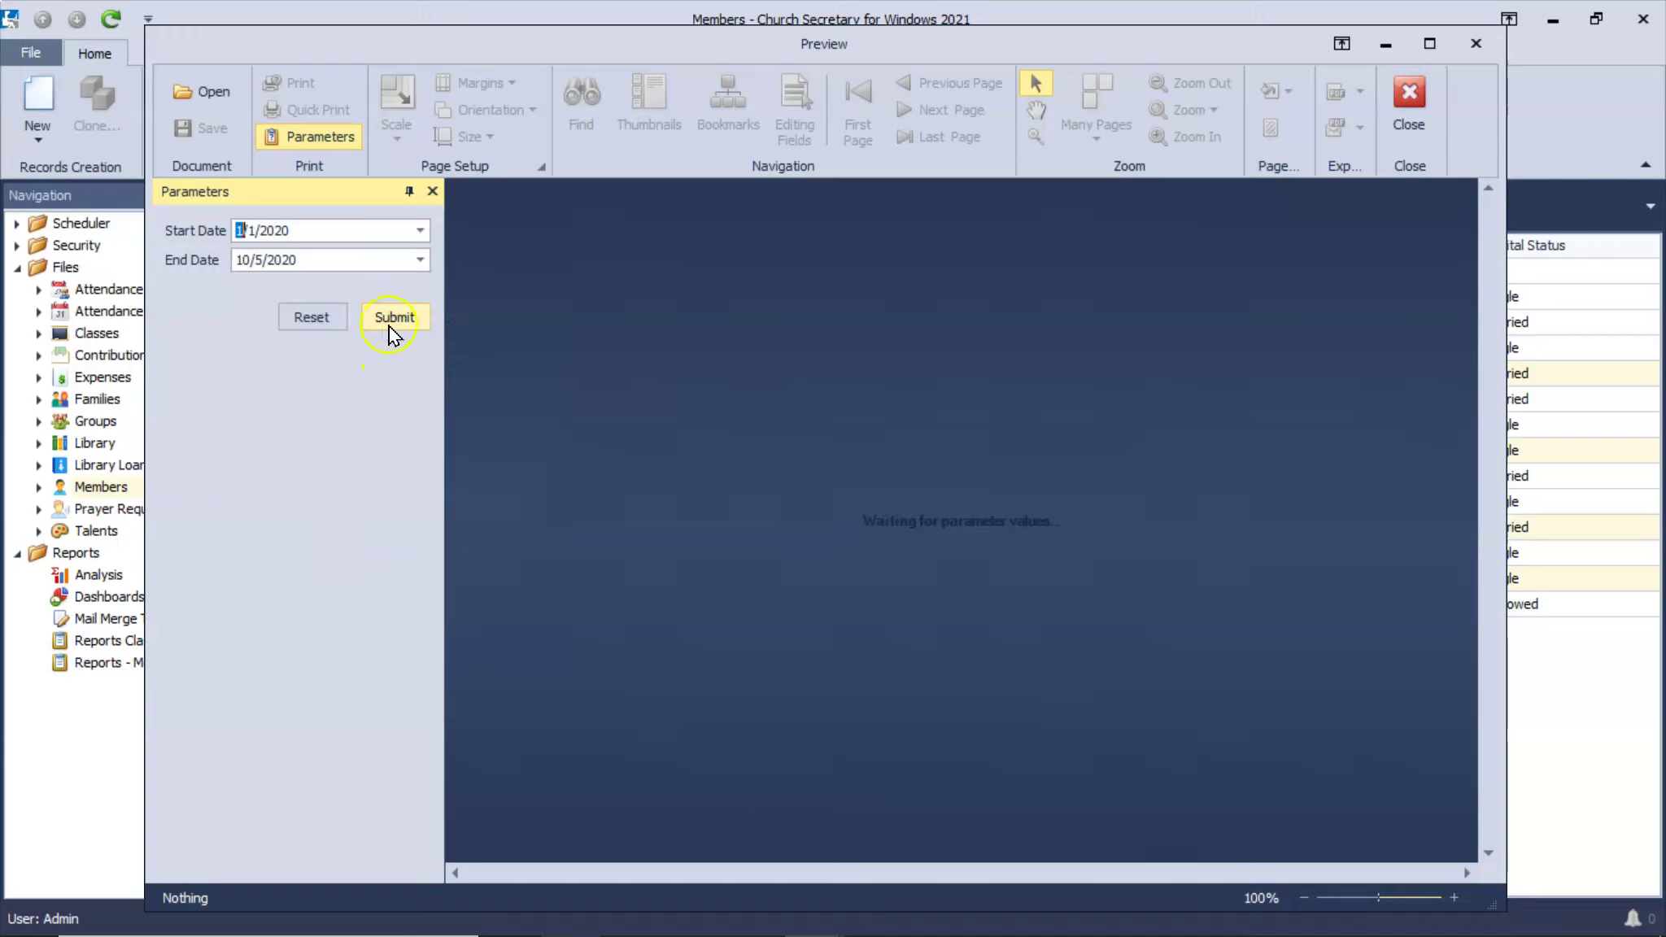
pyautogui.click(392, 321)
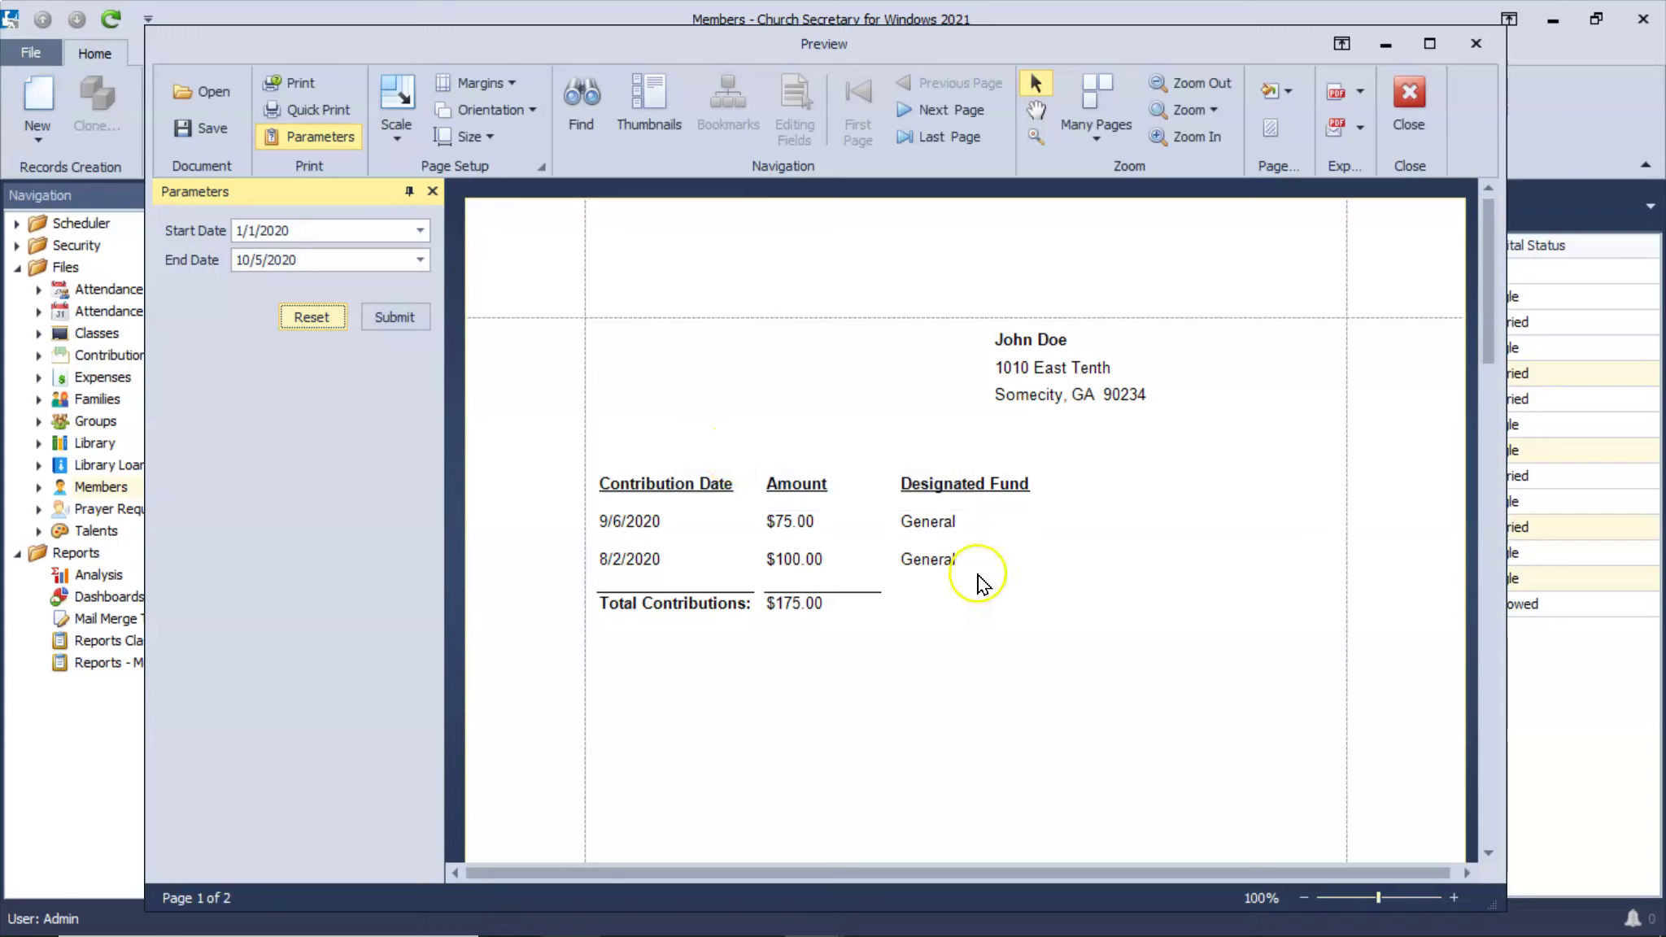
# Check Page Color and the PDF, DOCX and XLS export options, then close the preview
pyautogui.click(1284, 91)
pyautogui.click(1359, 95)
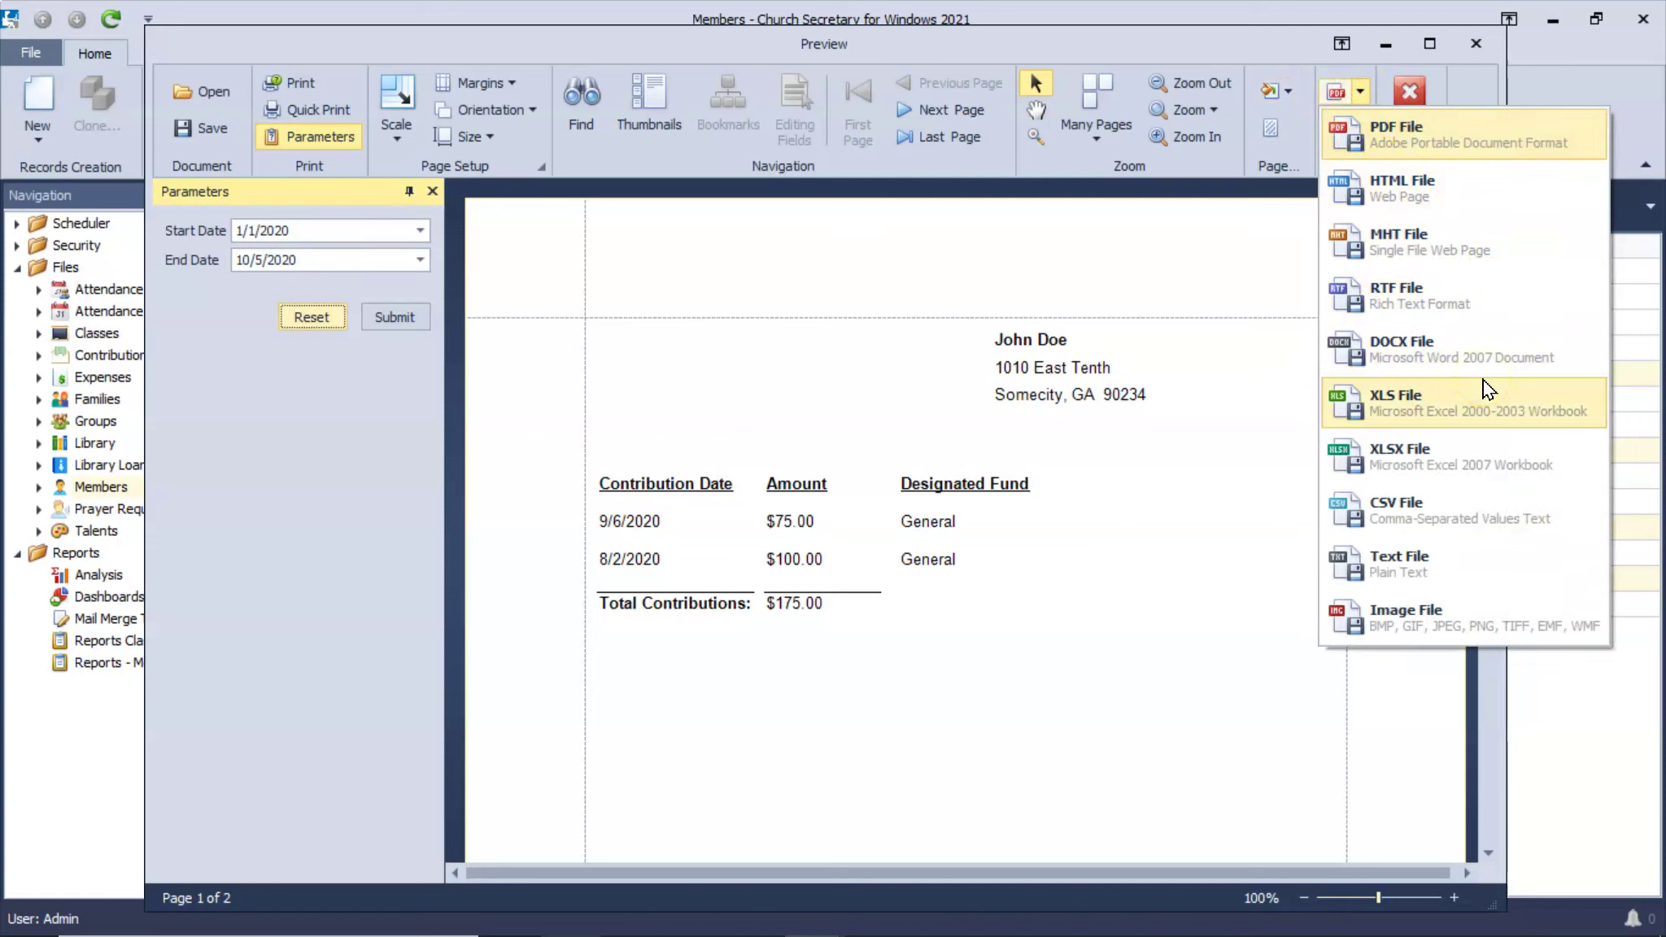
pyautogui.click(1488, 351)
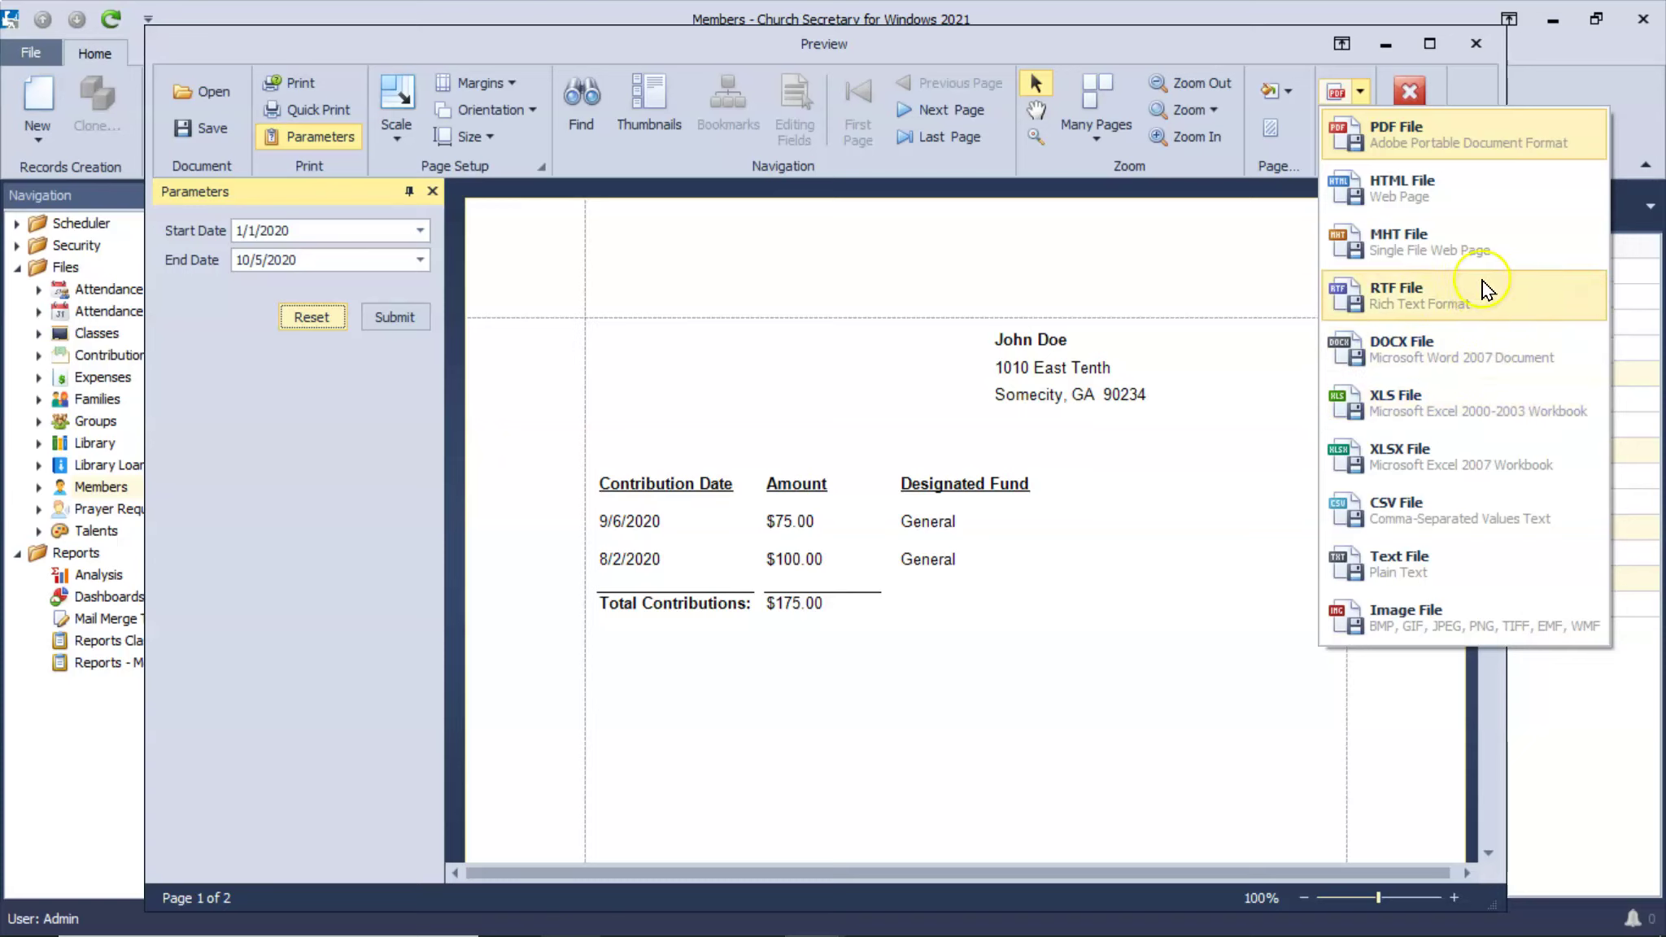
pyautogui.click(1502, 370)
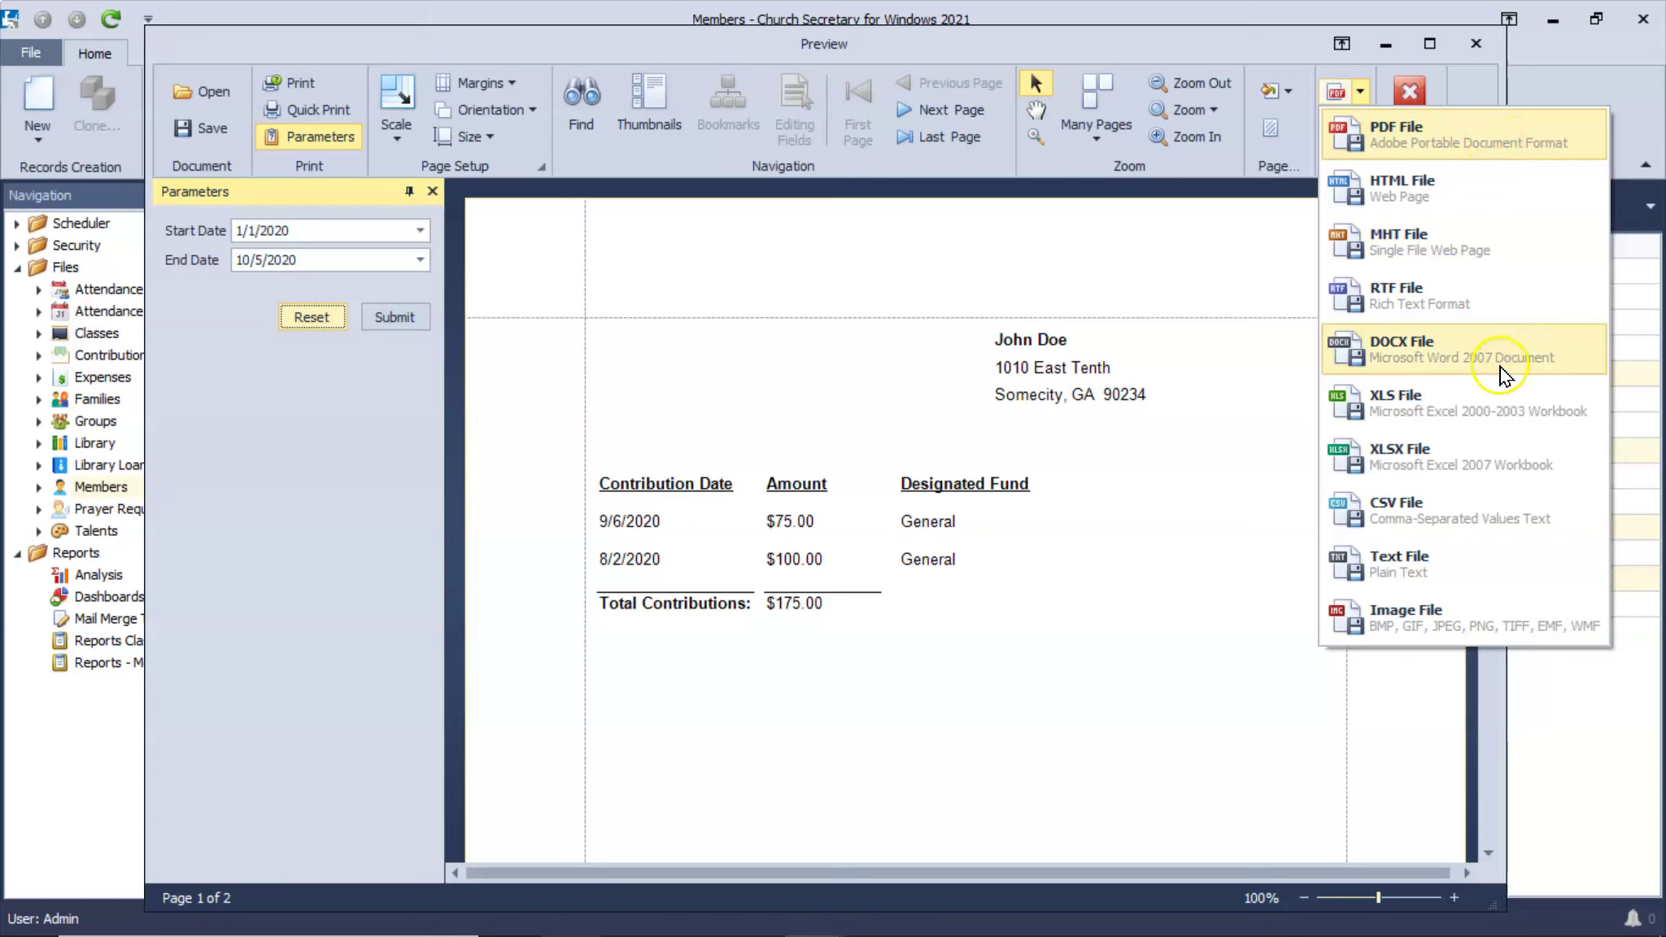
pyautogui.click(797, 379)
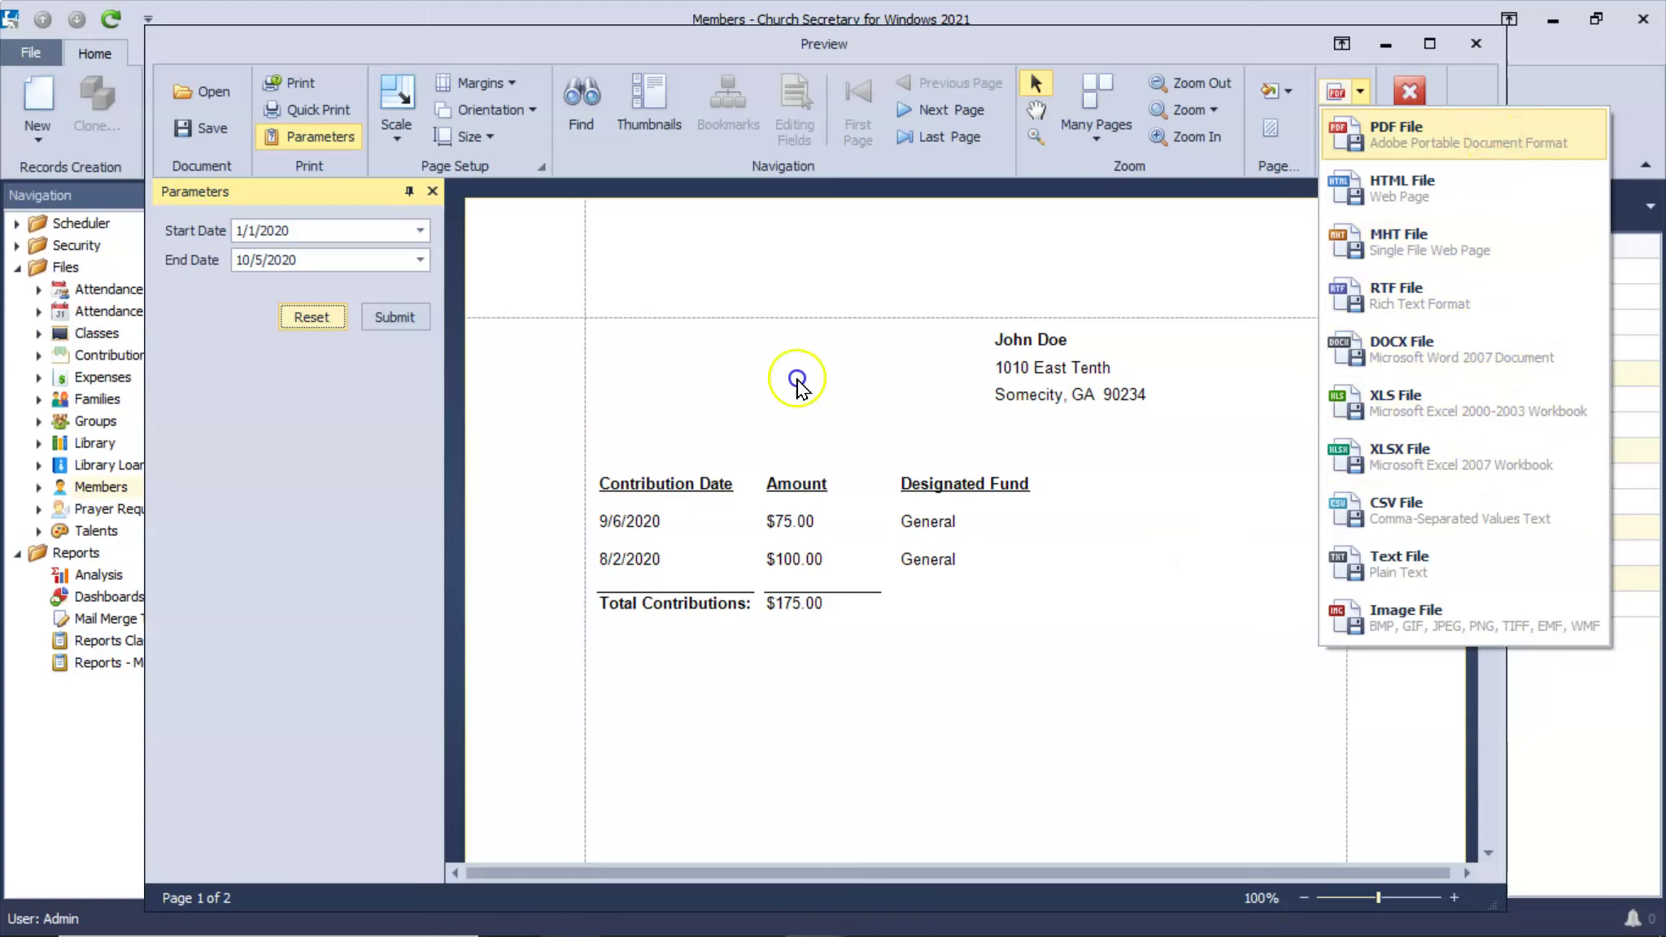
pyautogui.click(1406, 99)
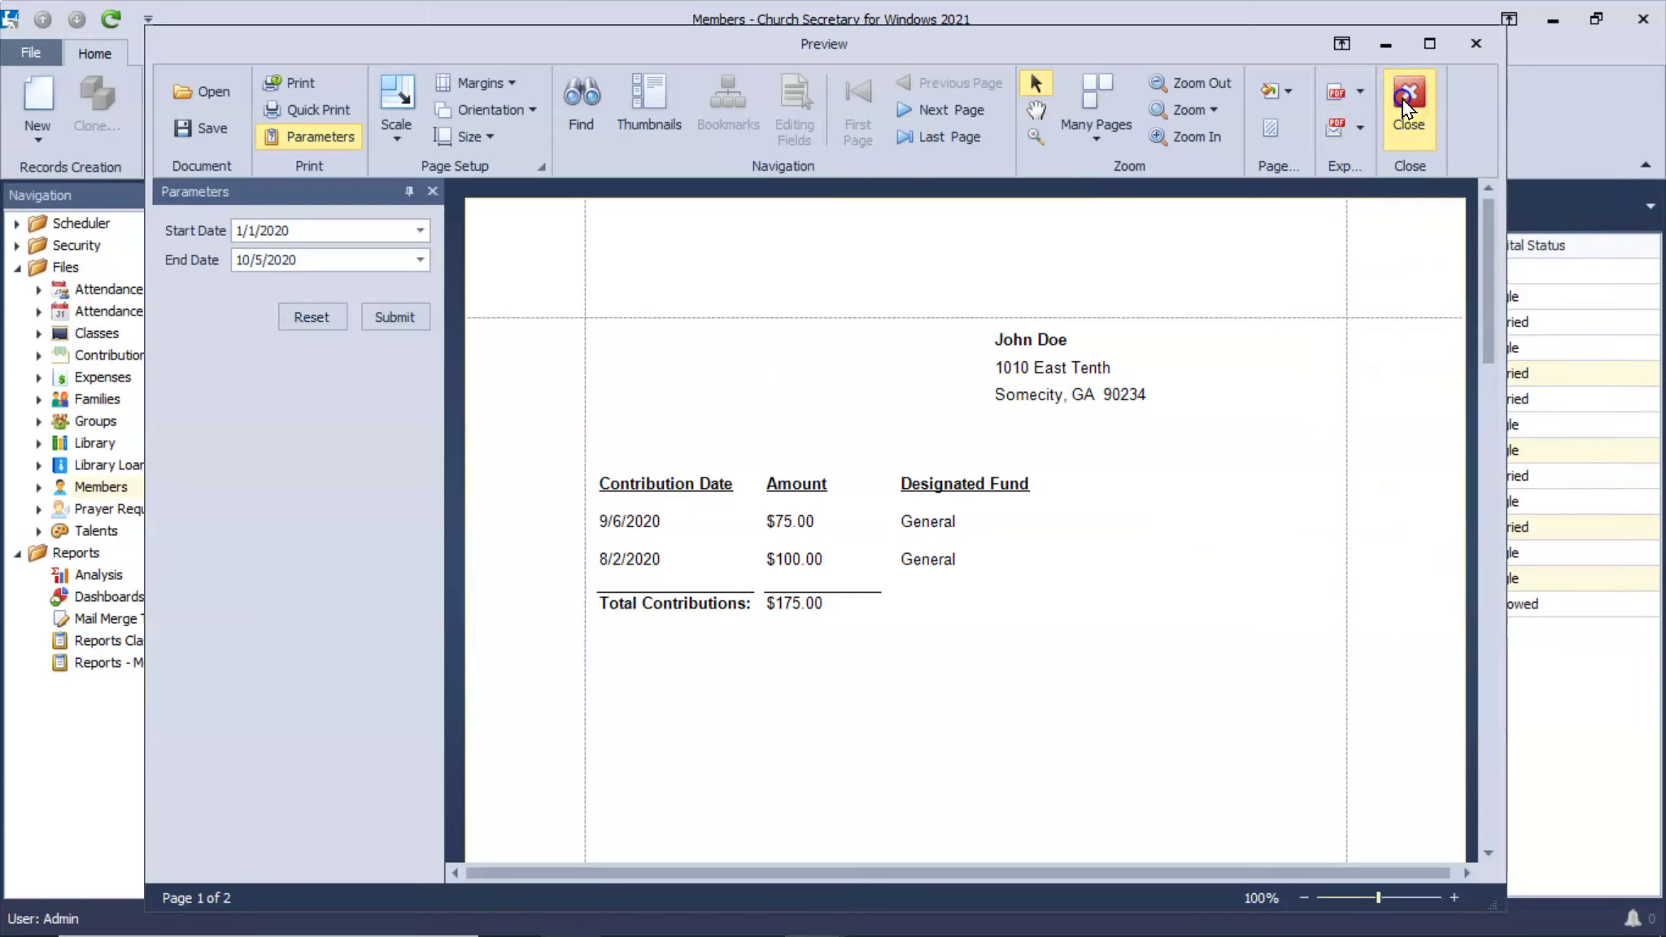